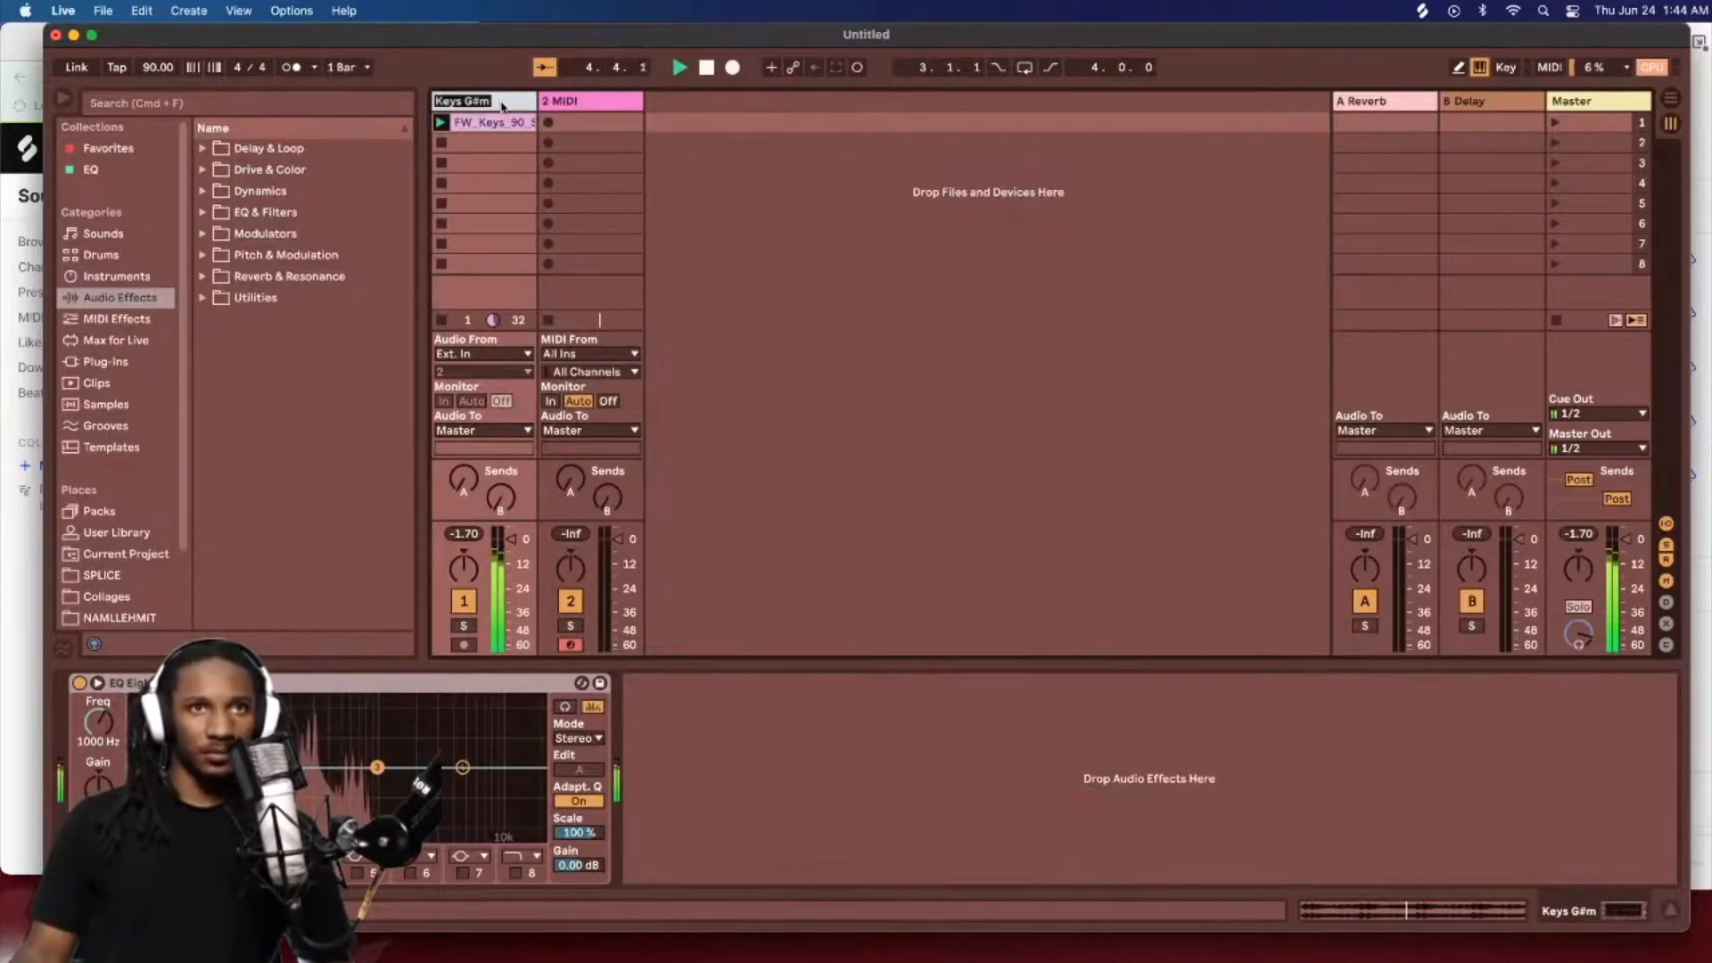
Step: Rename the keys loop clip in the first track to Keys G#m
{"action": "left_click", "coordinate": [486, 126]}
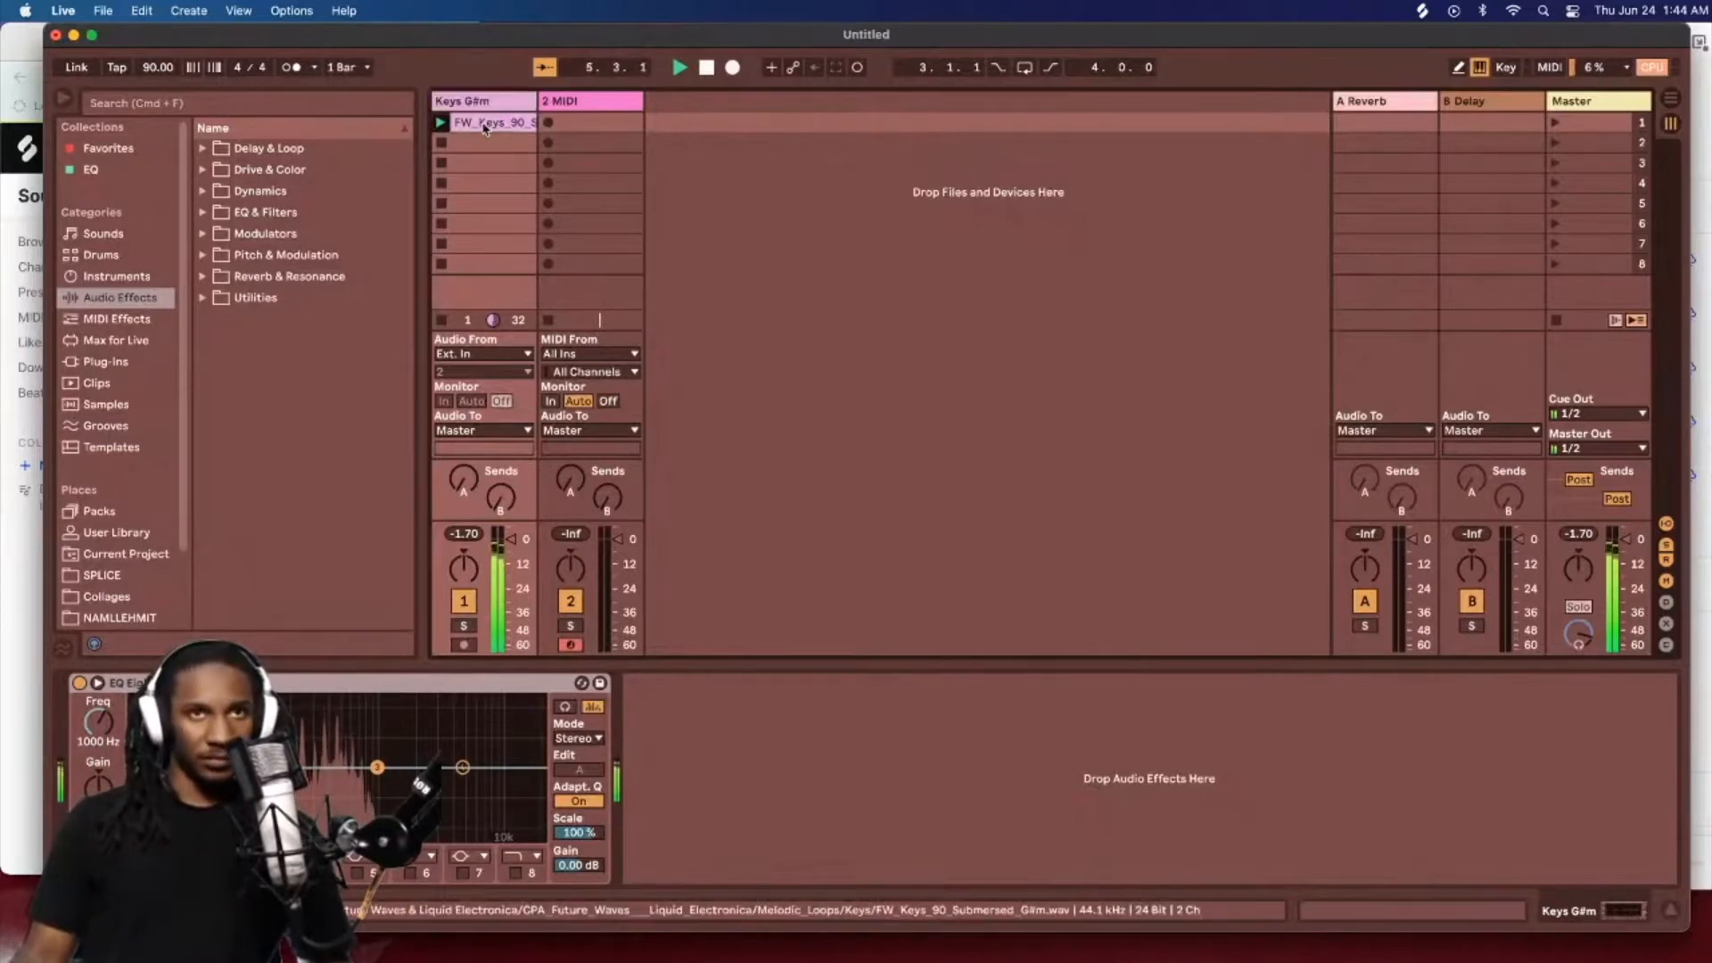
{"action": "key", "text": "super+r"}
{"action": "type", "text": "Keys G#m"}
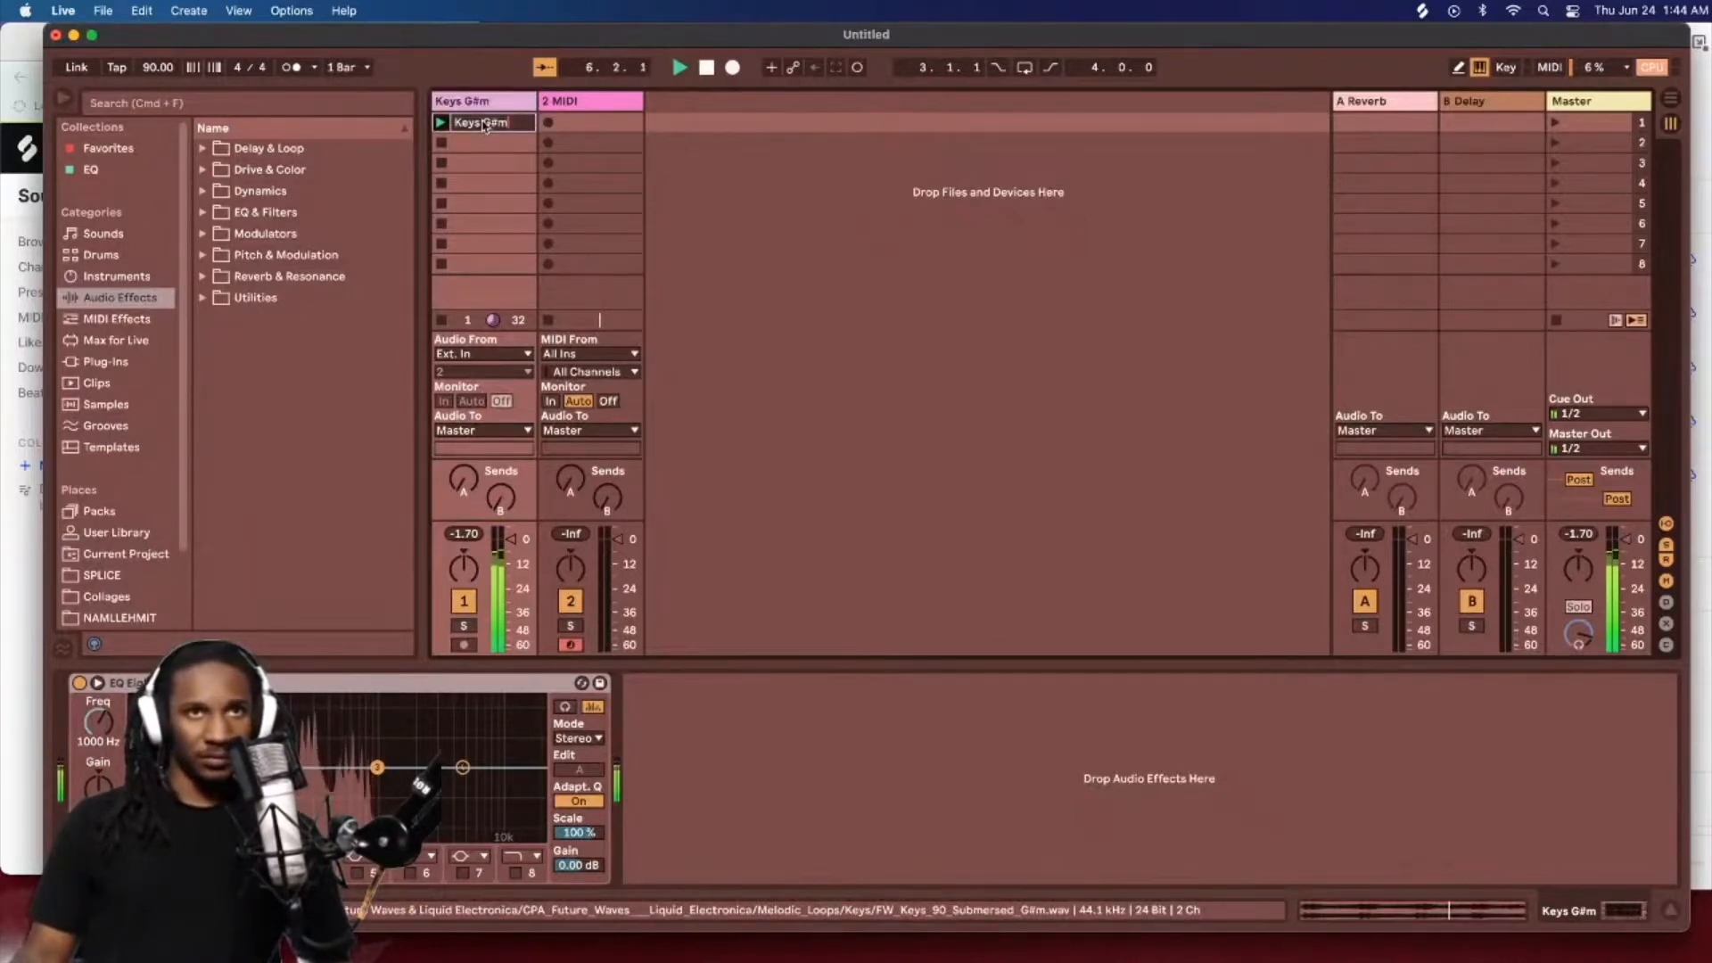
Step: Load the Omnisphere VST instrument onto the MIDI track and move its window clear of the browser
{"action": "left_click", "coordinate": [578, 104]}
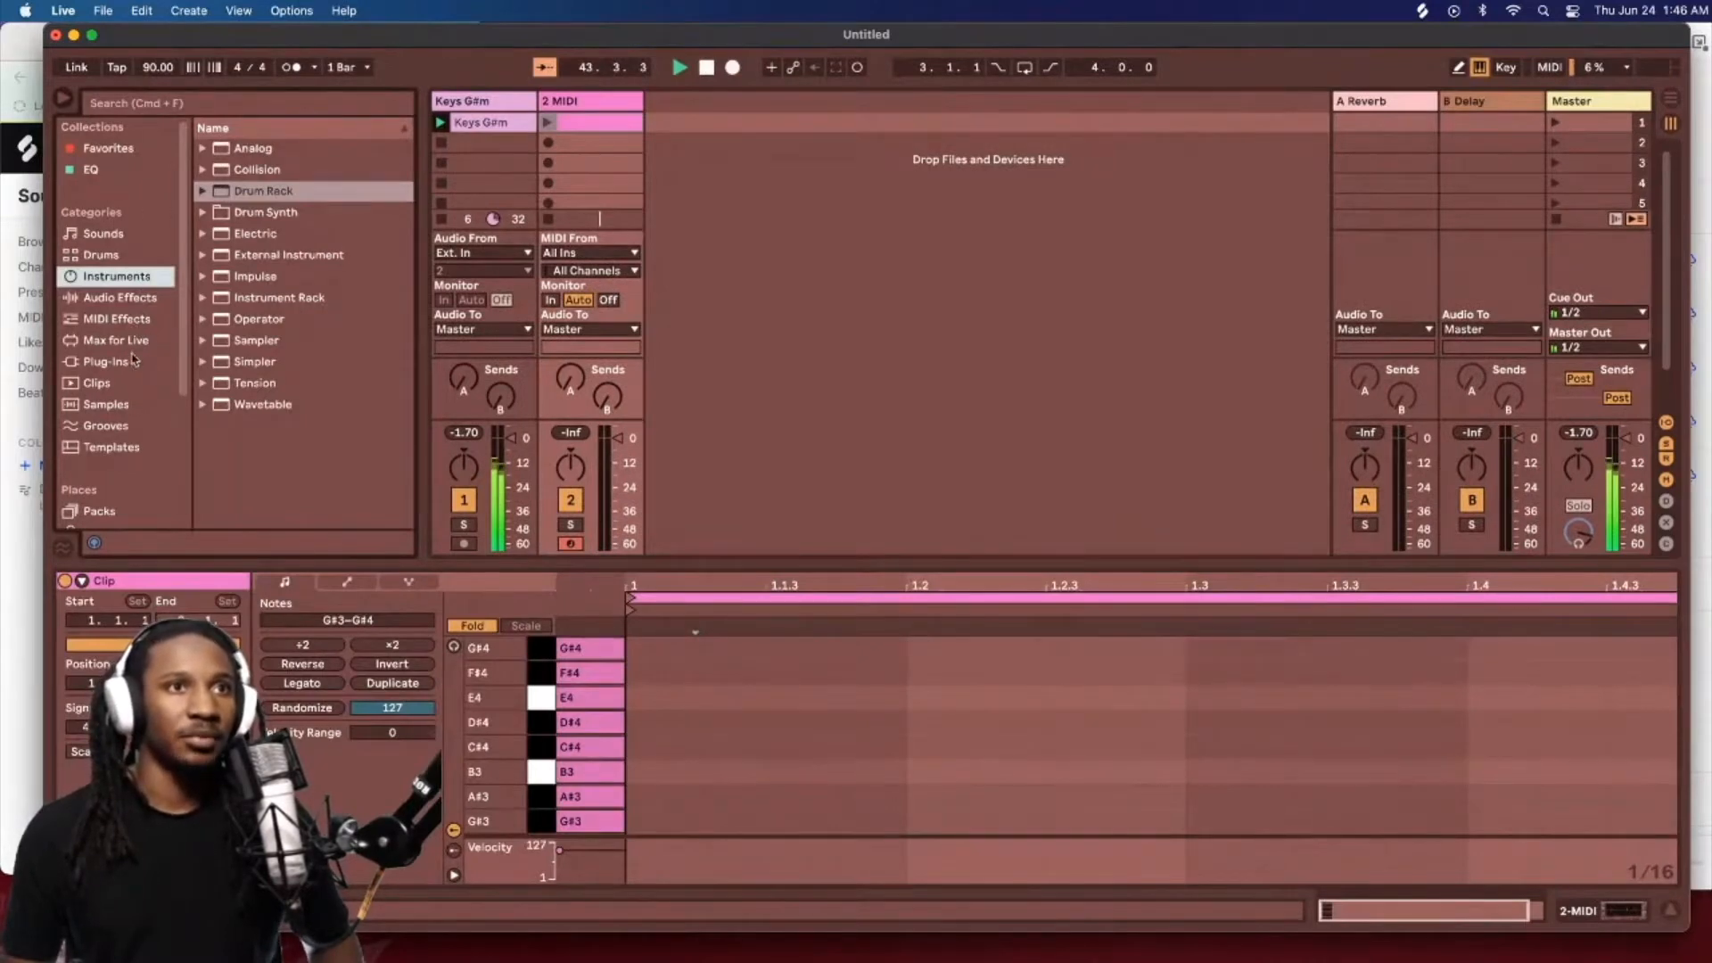
{"action": "left_click", "coordinate": [125, 361]}
{"action": "left_click", "coordinate": [204, 170]}
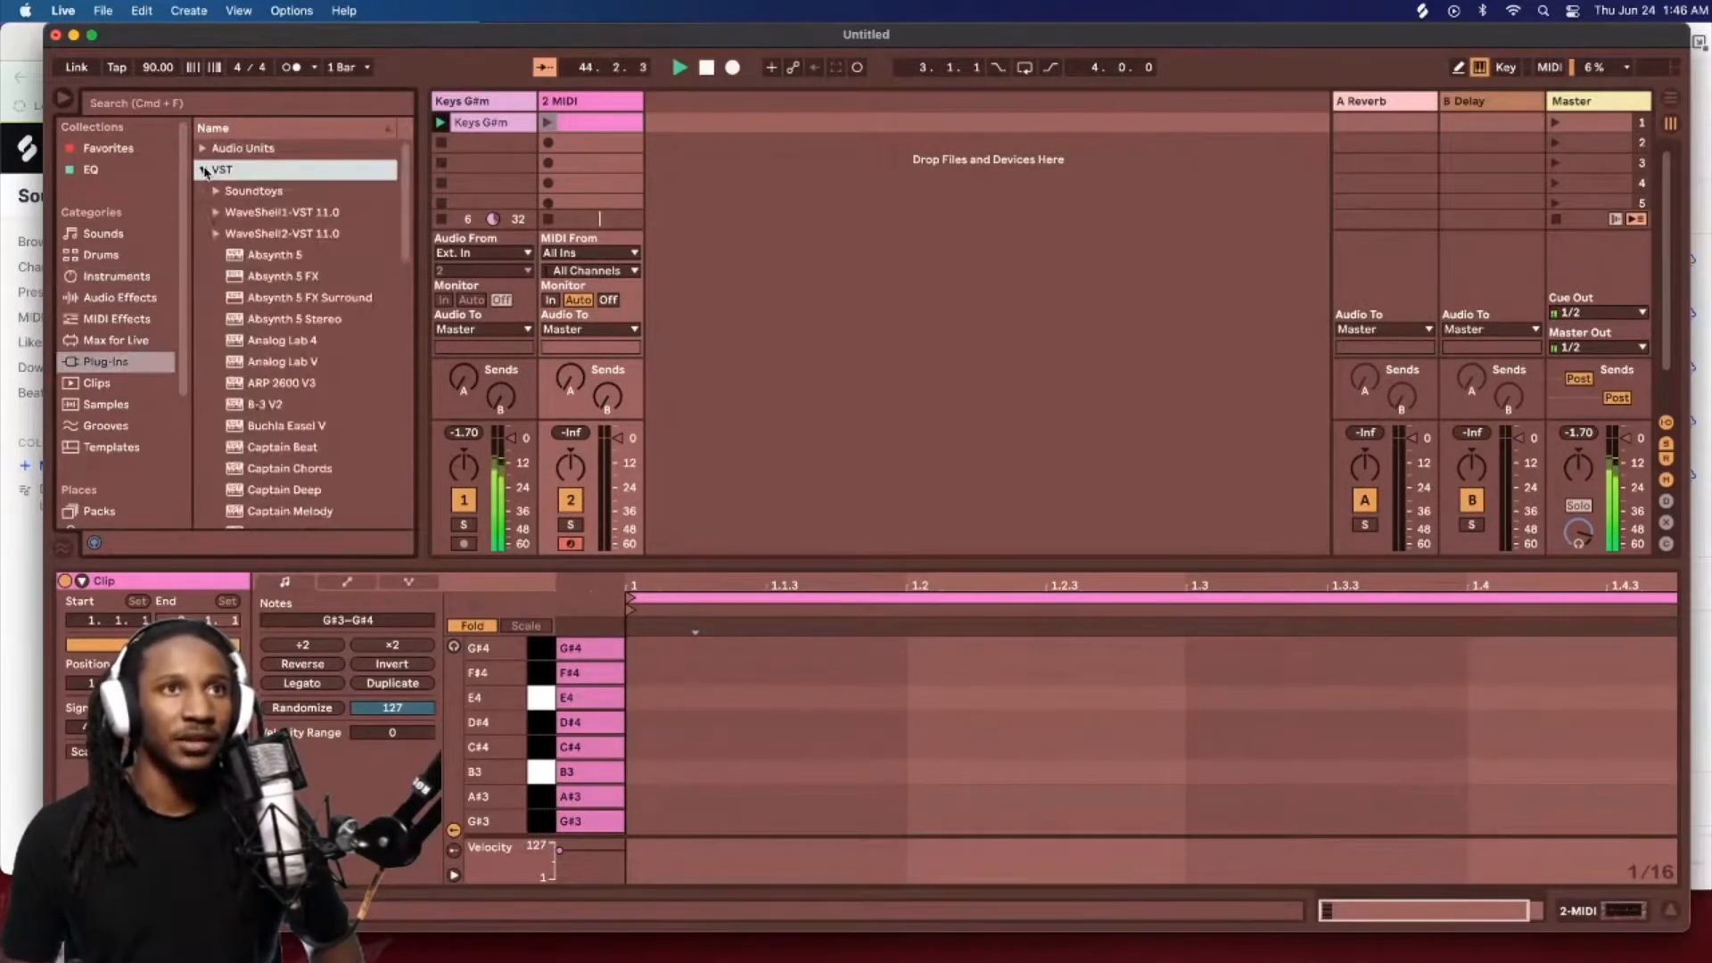
{"action": "scroll", "coordinate": [279, 328], "scroll_direction": "down", "scroll_amount": 15}
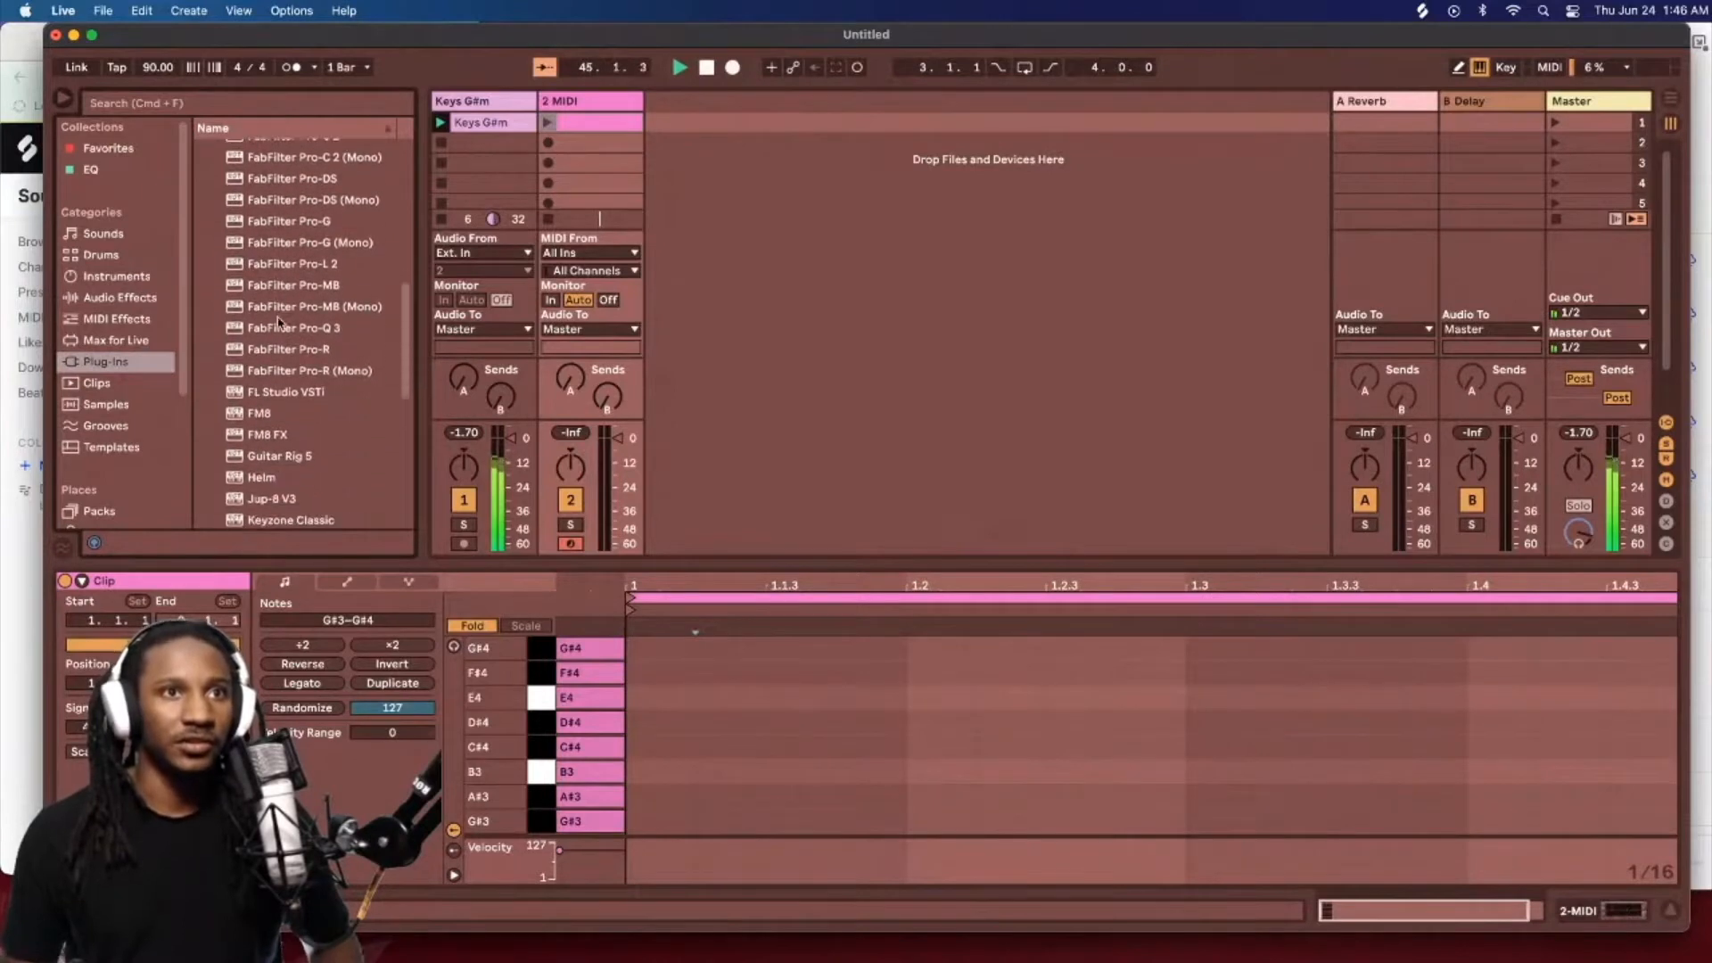
{"action": "scroll", "coordinate": [279, 328], "scroll_direction": "down", "scroll_amount": 12}
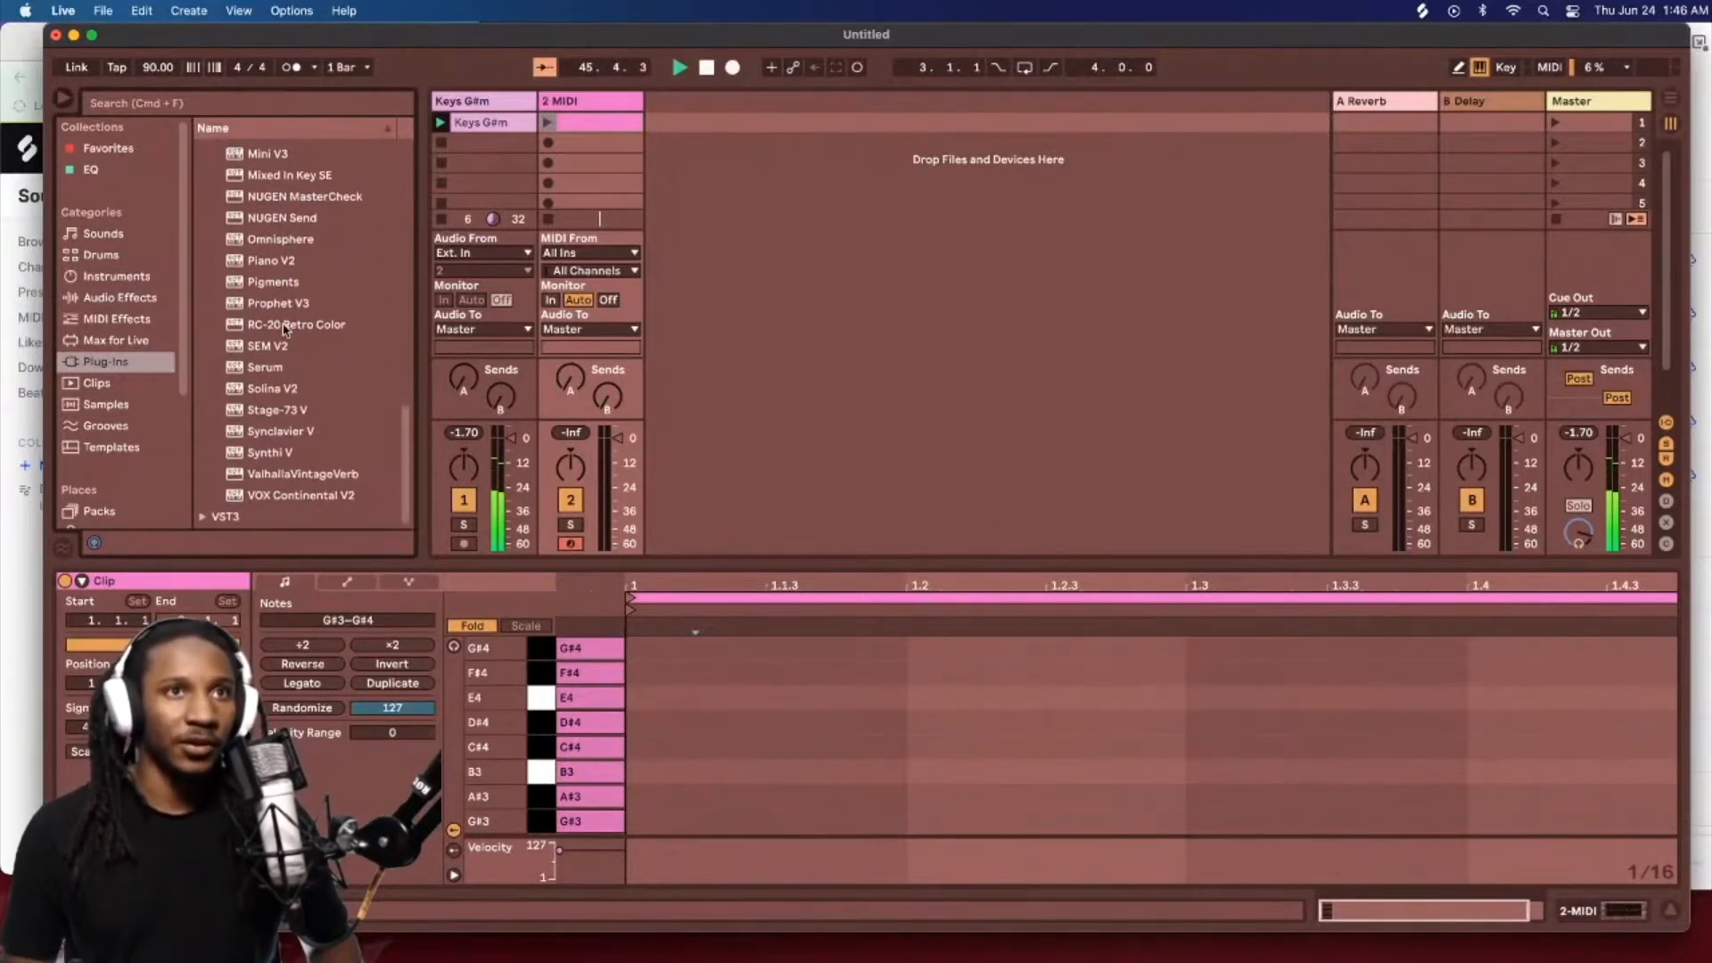
{"action": "left_click", "coordinate": [294, 257]}
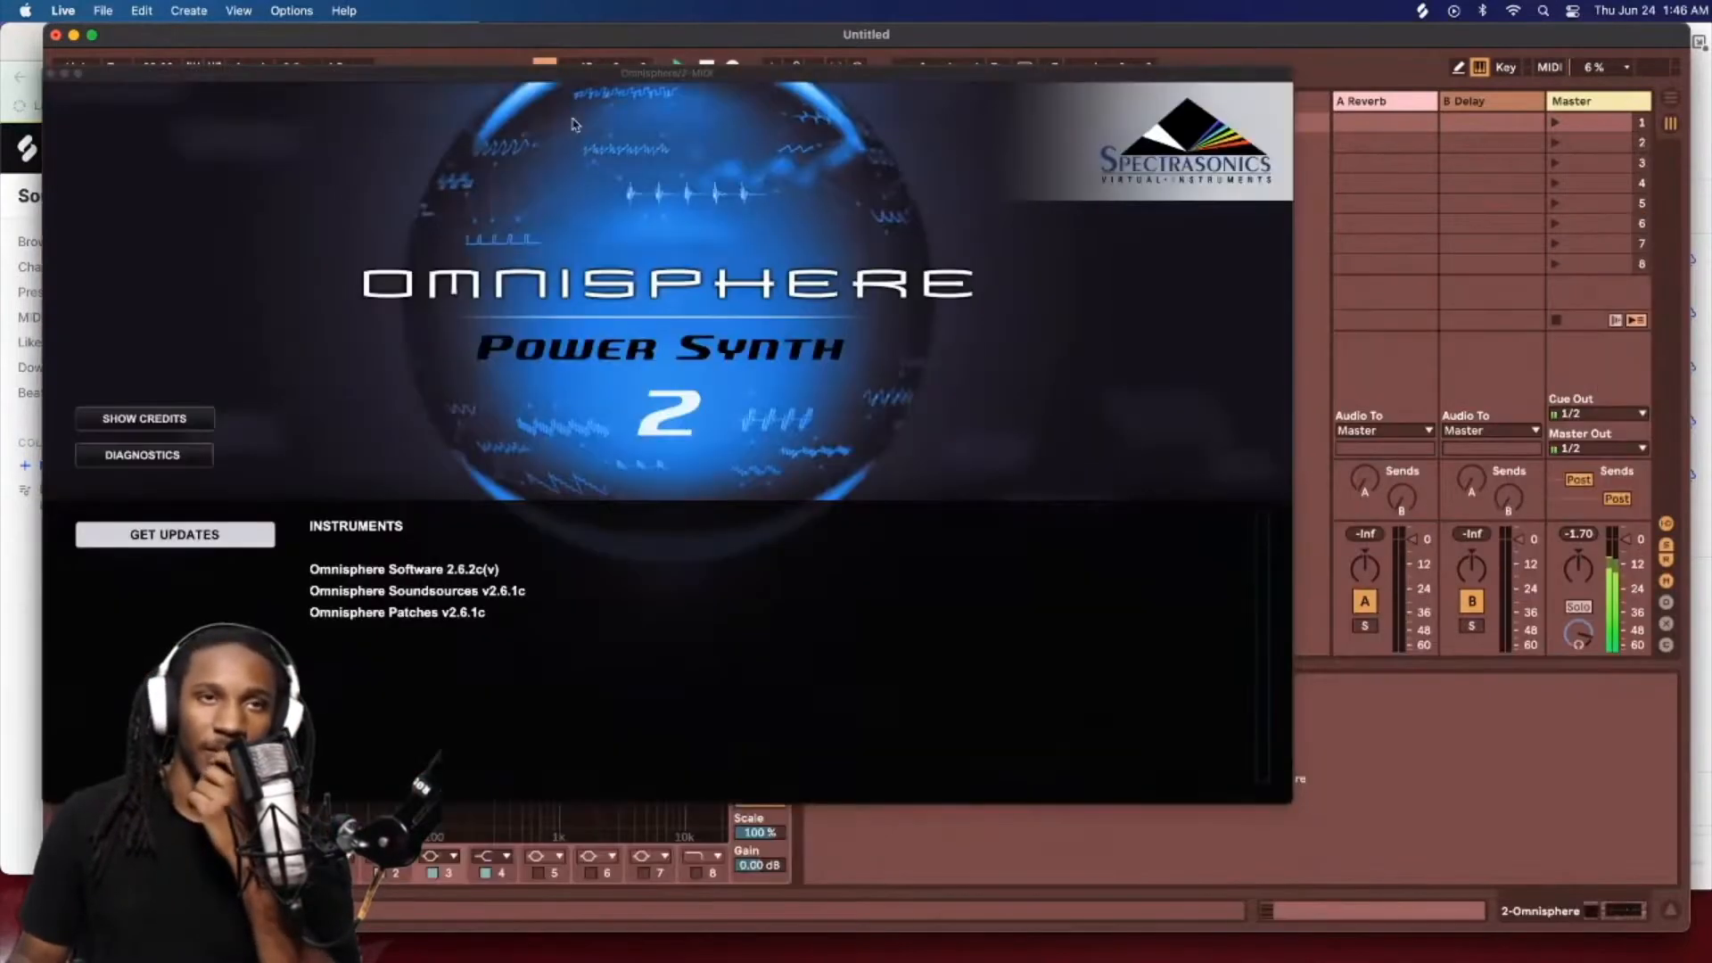
{"action": "left_click", "coordinate": [312, 349]}
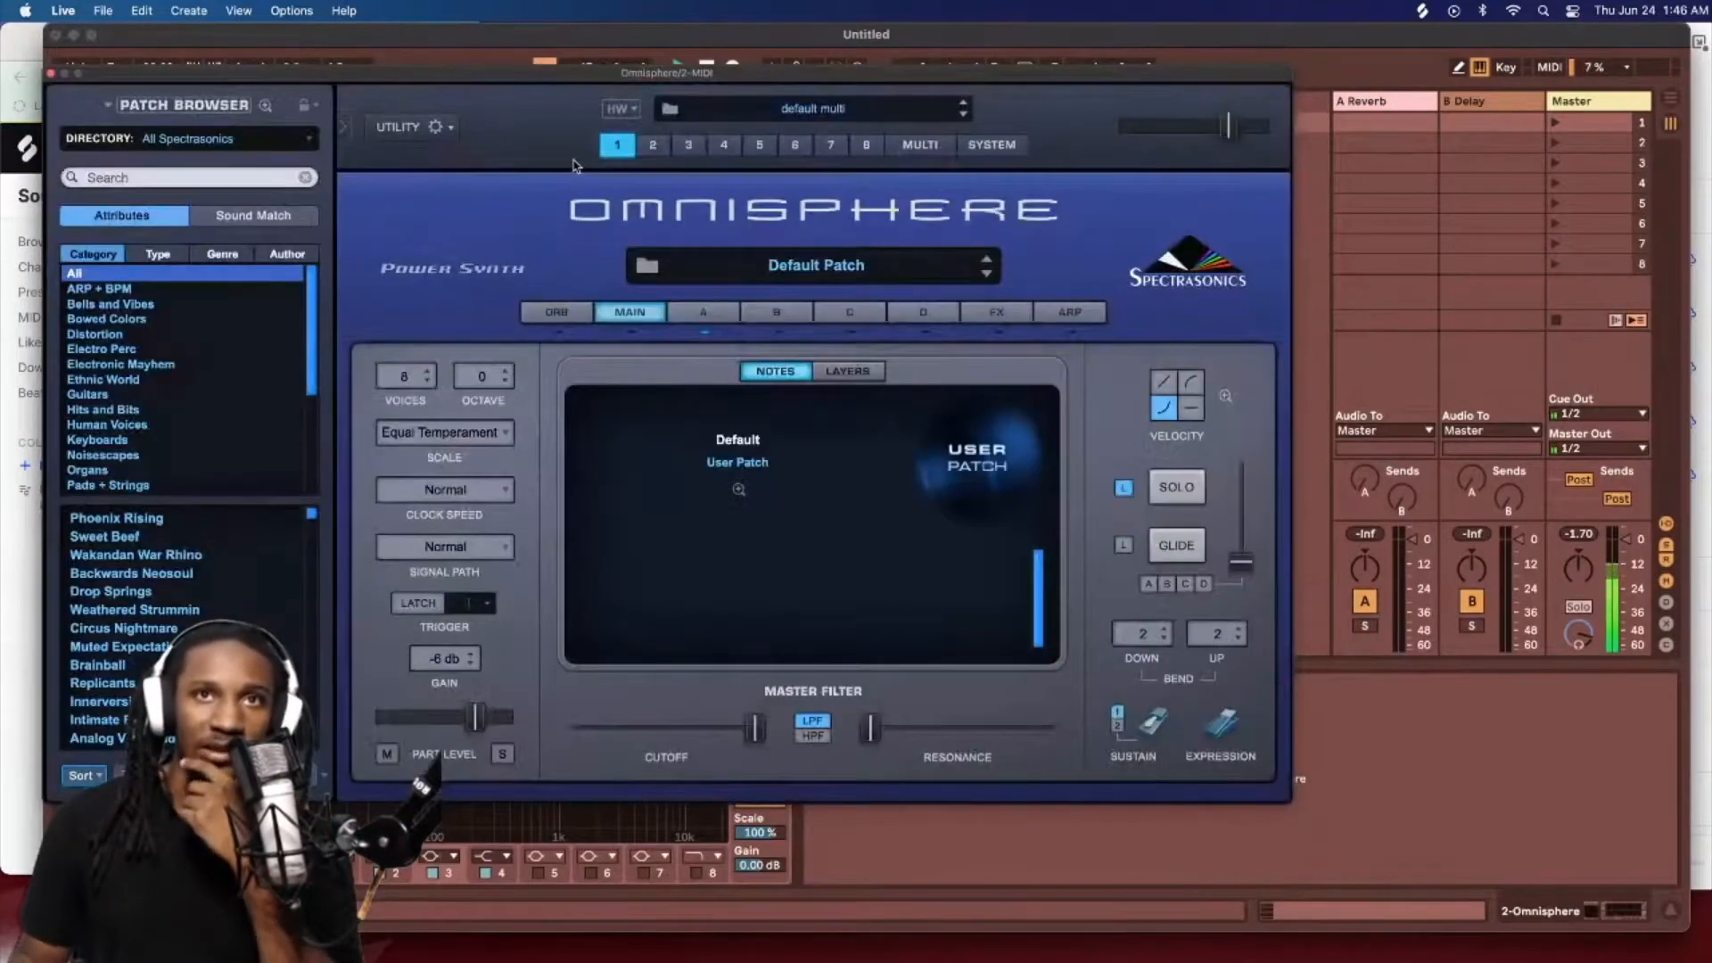
{"action": "left_click_drag", "start_coordinate": [627, 75], "coordinate": [924, 116]}
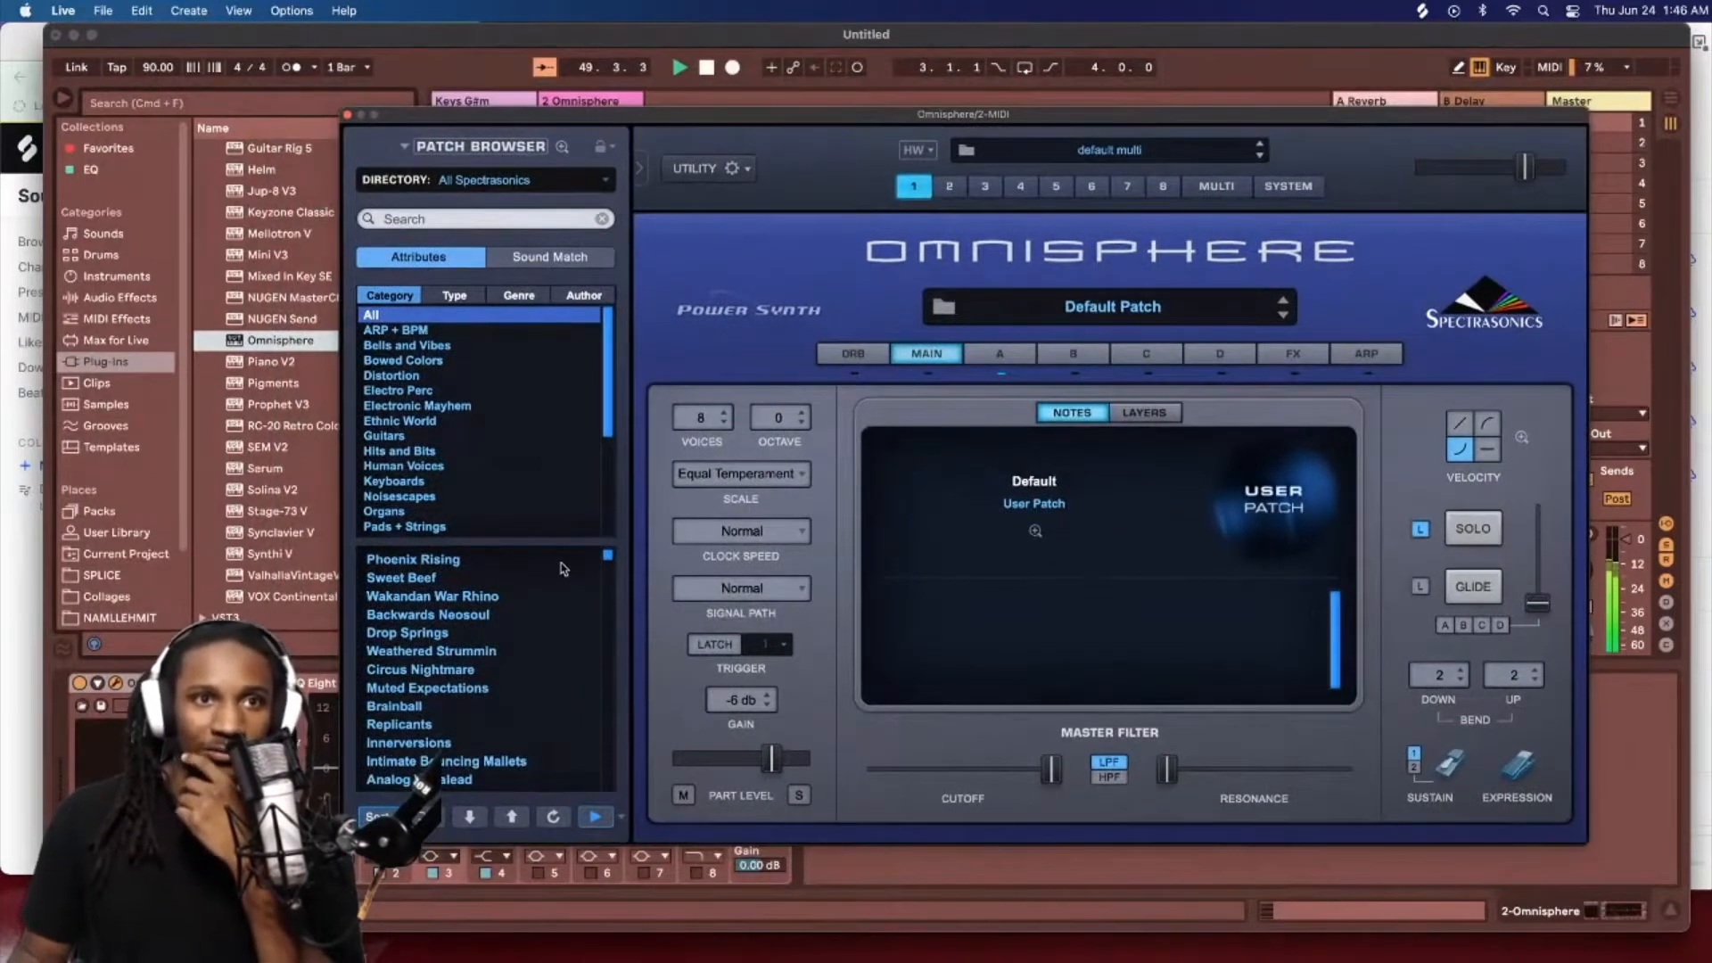
Step: Filter the Omnisphere patches to the Synth Mono category and look through the resulting patches
{"action": "scroll", "coordinate": [562, 570], "scroll_direction": "down", "scroll_amount": 3}
{"action": "scroll", "coordinate": [465, 430], "scroll_direction": "down", "scroll_amount": 5}
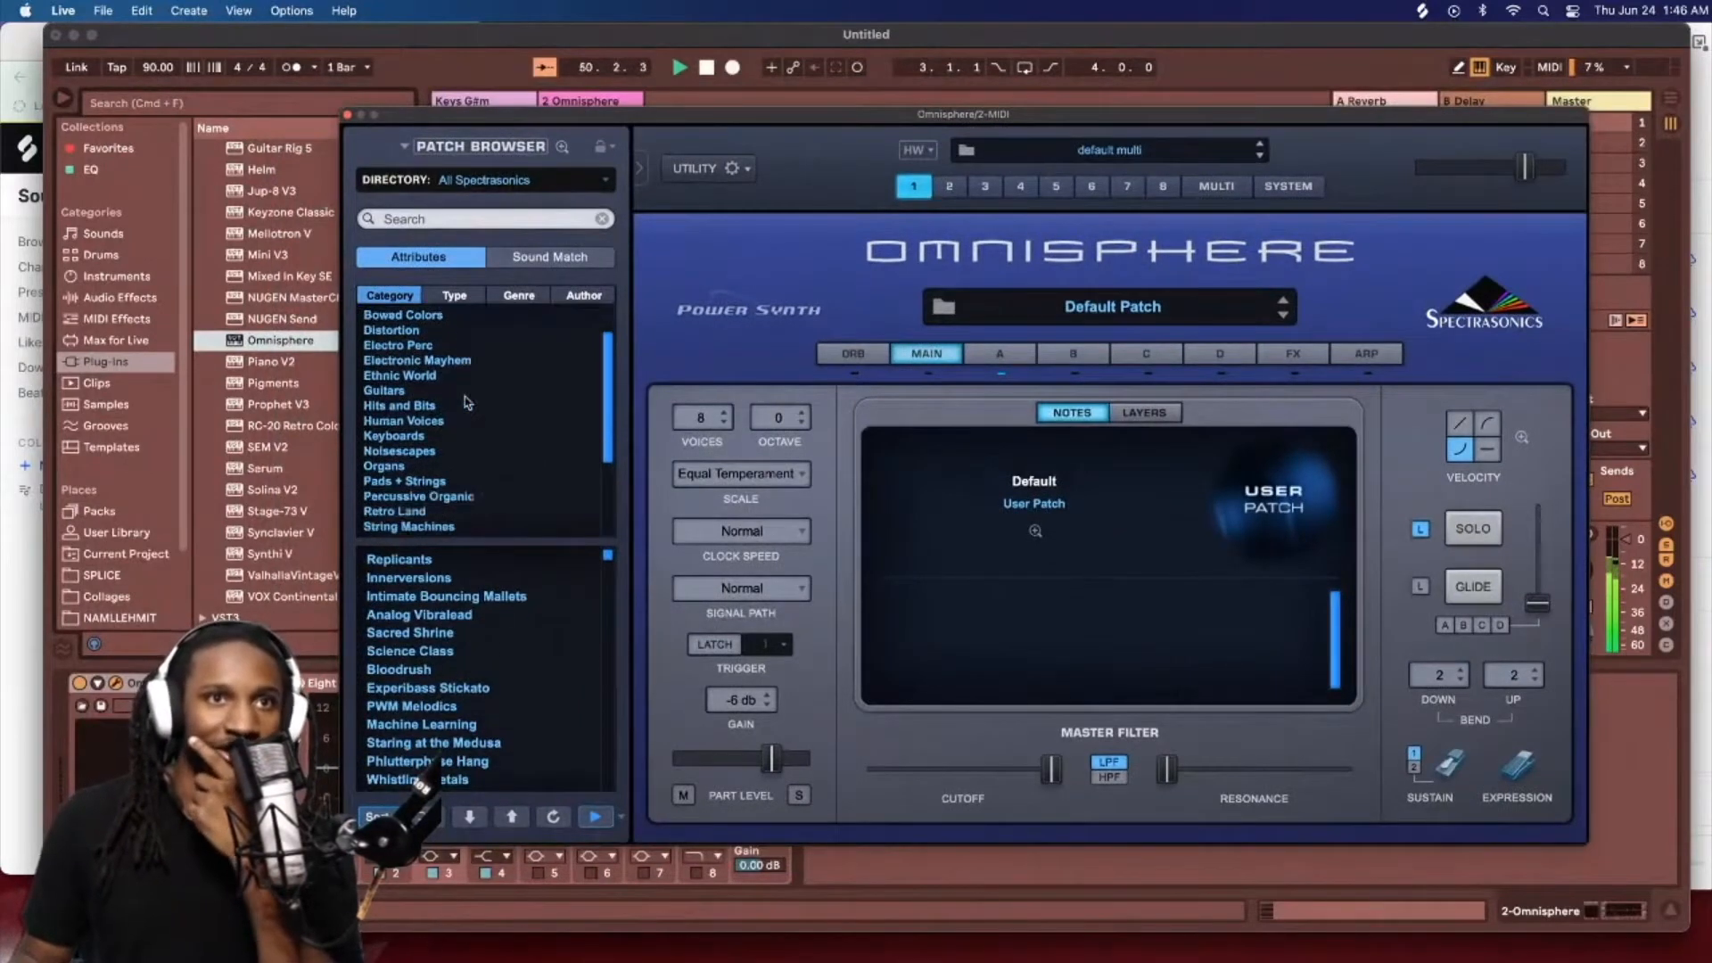
{"action": "left_click", "coordinate": [491, 407]}
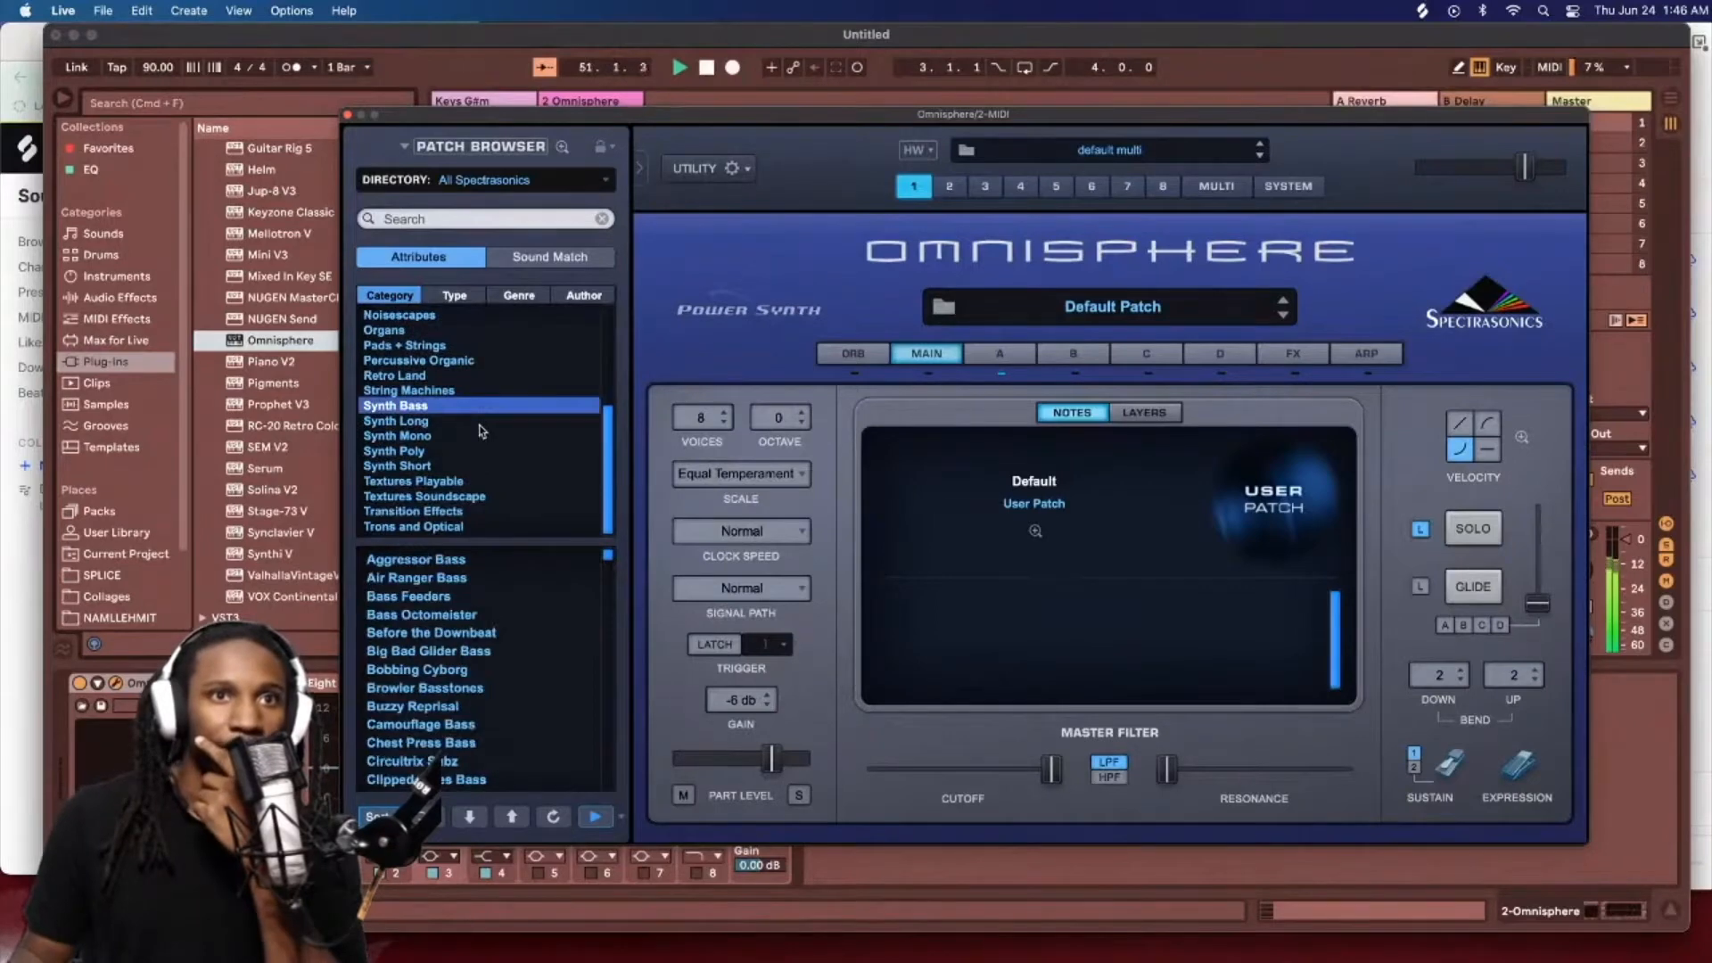
{"action": "left_click", "coordinate": [481, 421]}
{"action": "left_click", "coordinate": [472, 436]}
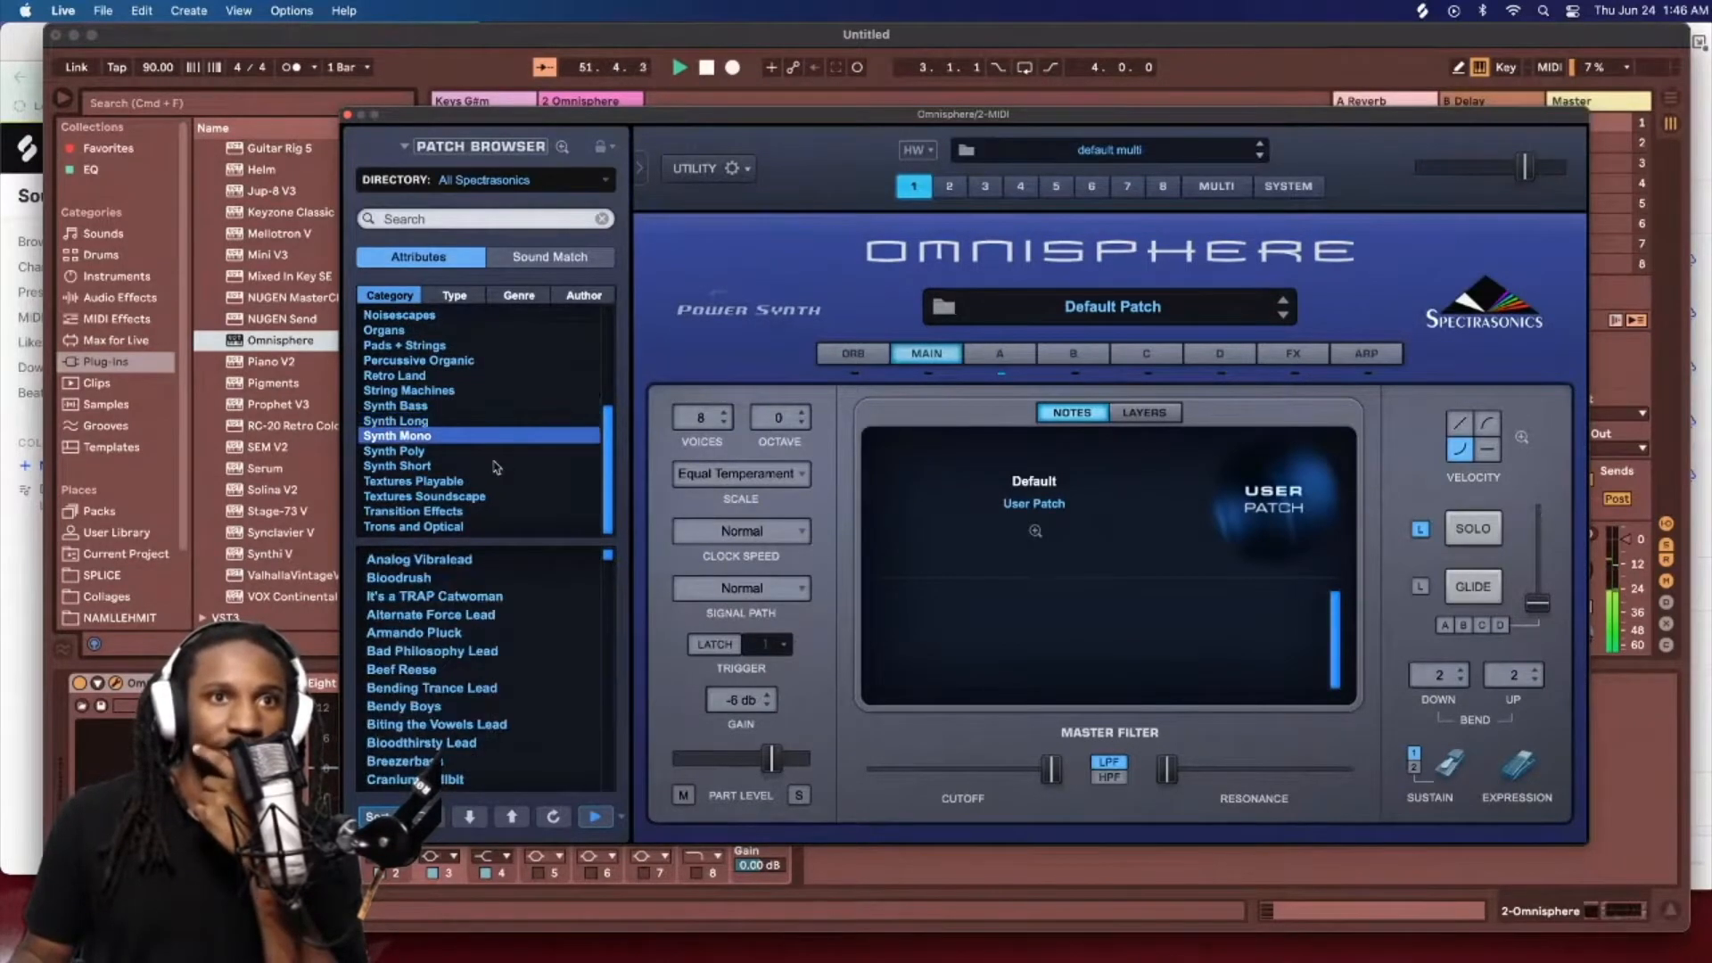
{"action": "scroll", "coordinate": [531, 589], "scroll_direction": "down", "scroll_amount": 3}
{"action": "scroll", "coordinate": [519, 620], "scroll_direction": "up", "scroll_amount": 3}
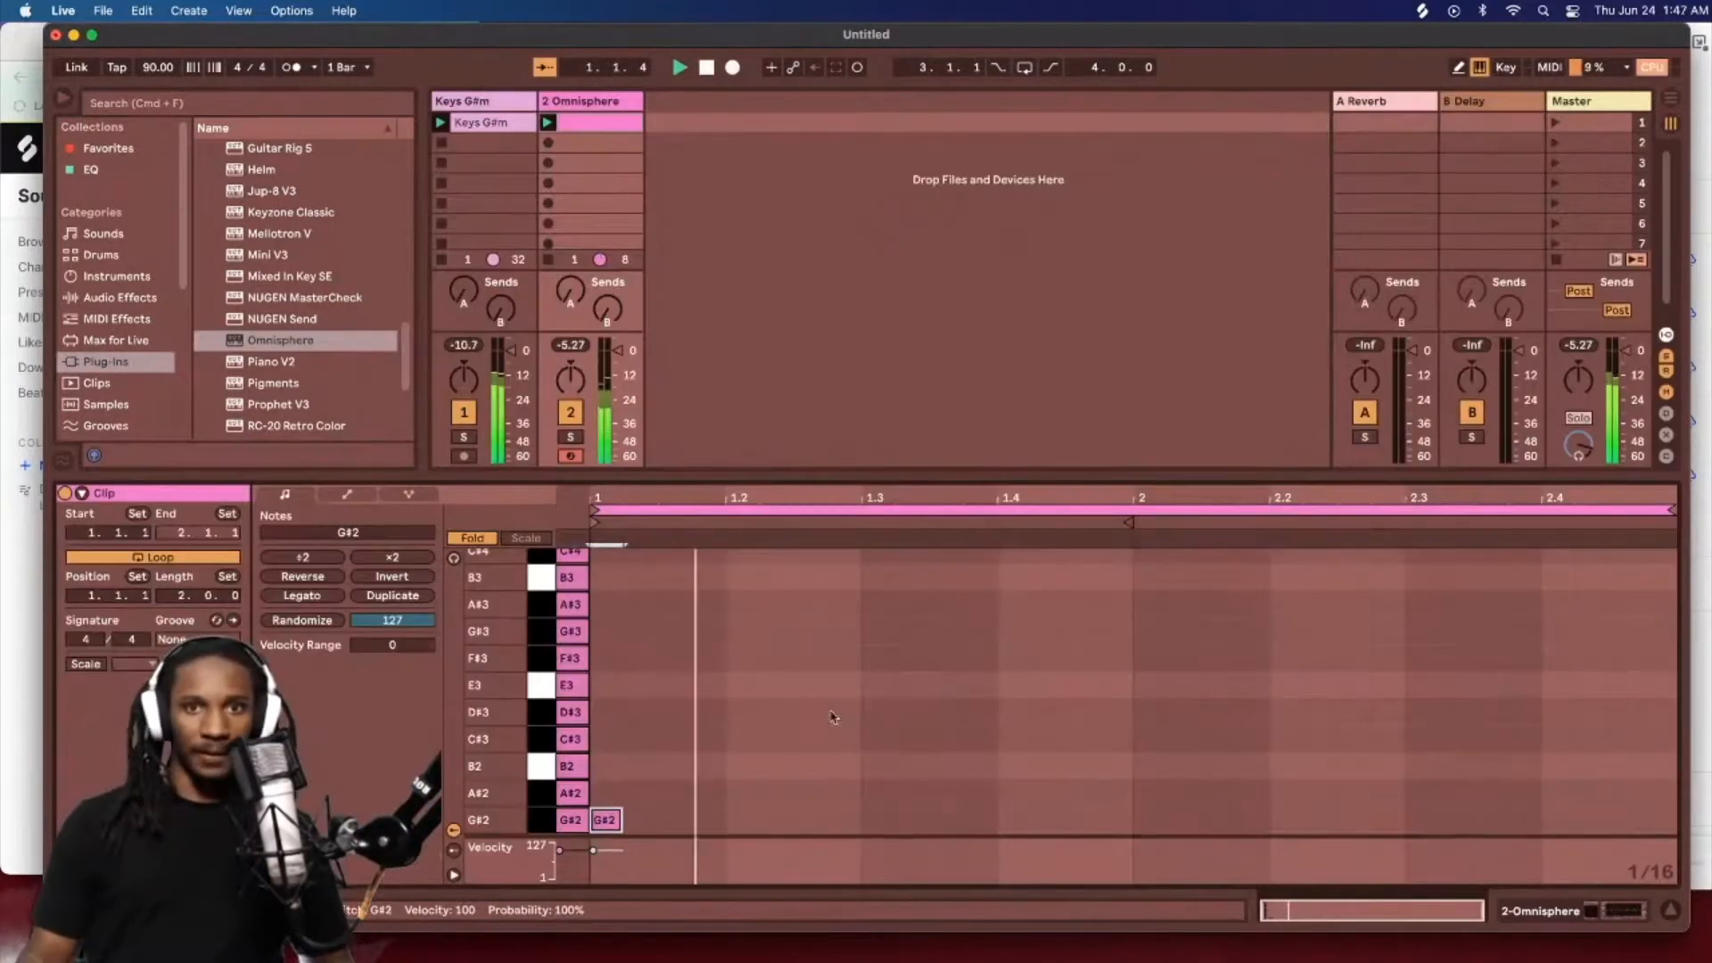
Step: Add a G#3 note at 1.3.3, a C#3 note at bar 2 and an E3 note at 2.3 to the MIDI clip
{"action": "scroll", "coordinate": [1096, 704], "scroll_direction": "up", "scroll_amount": 5}
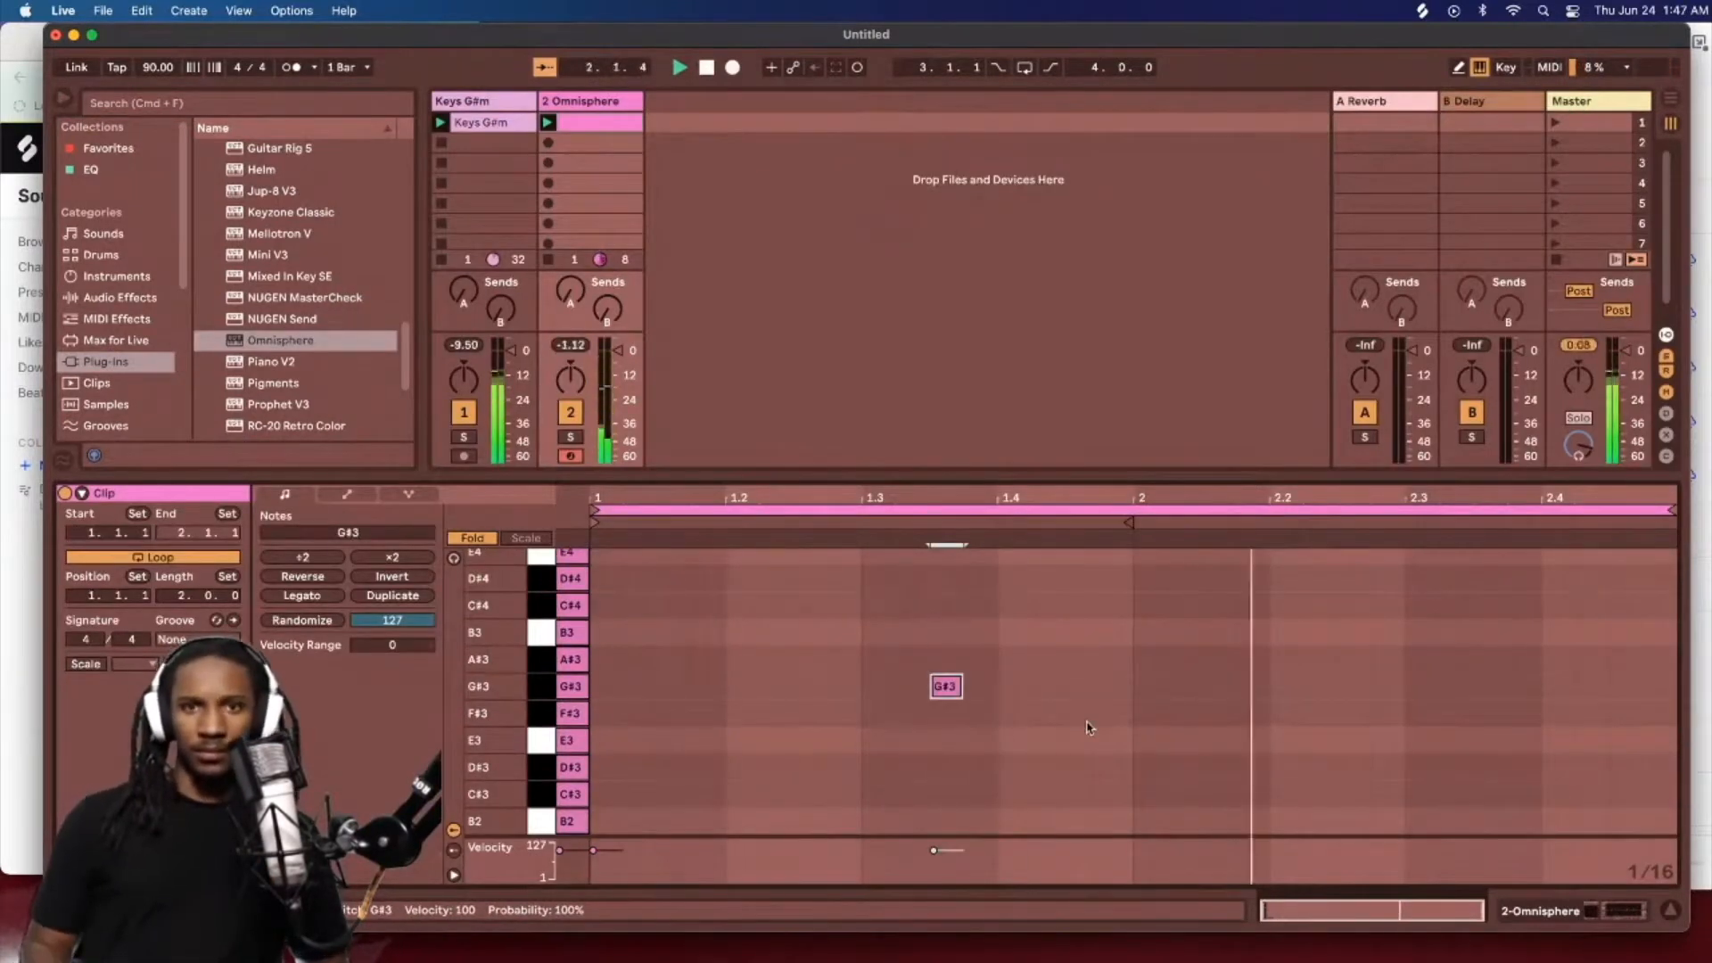
{"action": "scroll", "coordinate": [1087, 727], "scroll_direction": "down", "scroll_amount": 2}
{"action": "double_click", "coordinate": [1146, 738]}
{"action": "key", "text": "Up"}
{"action": "key", "text": "Up"}
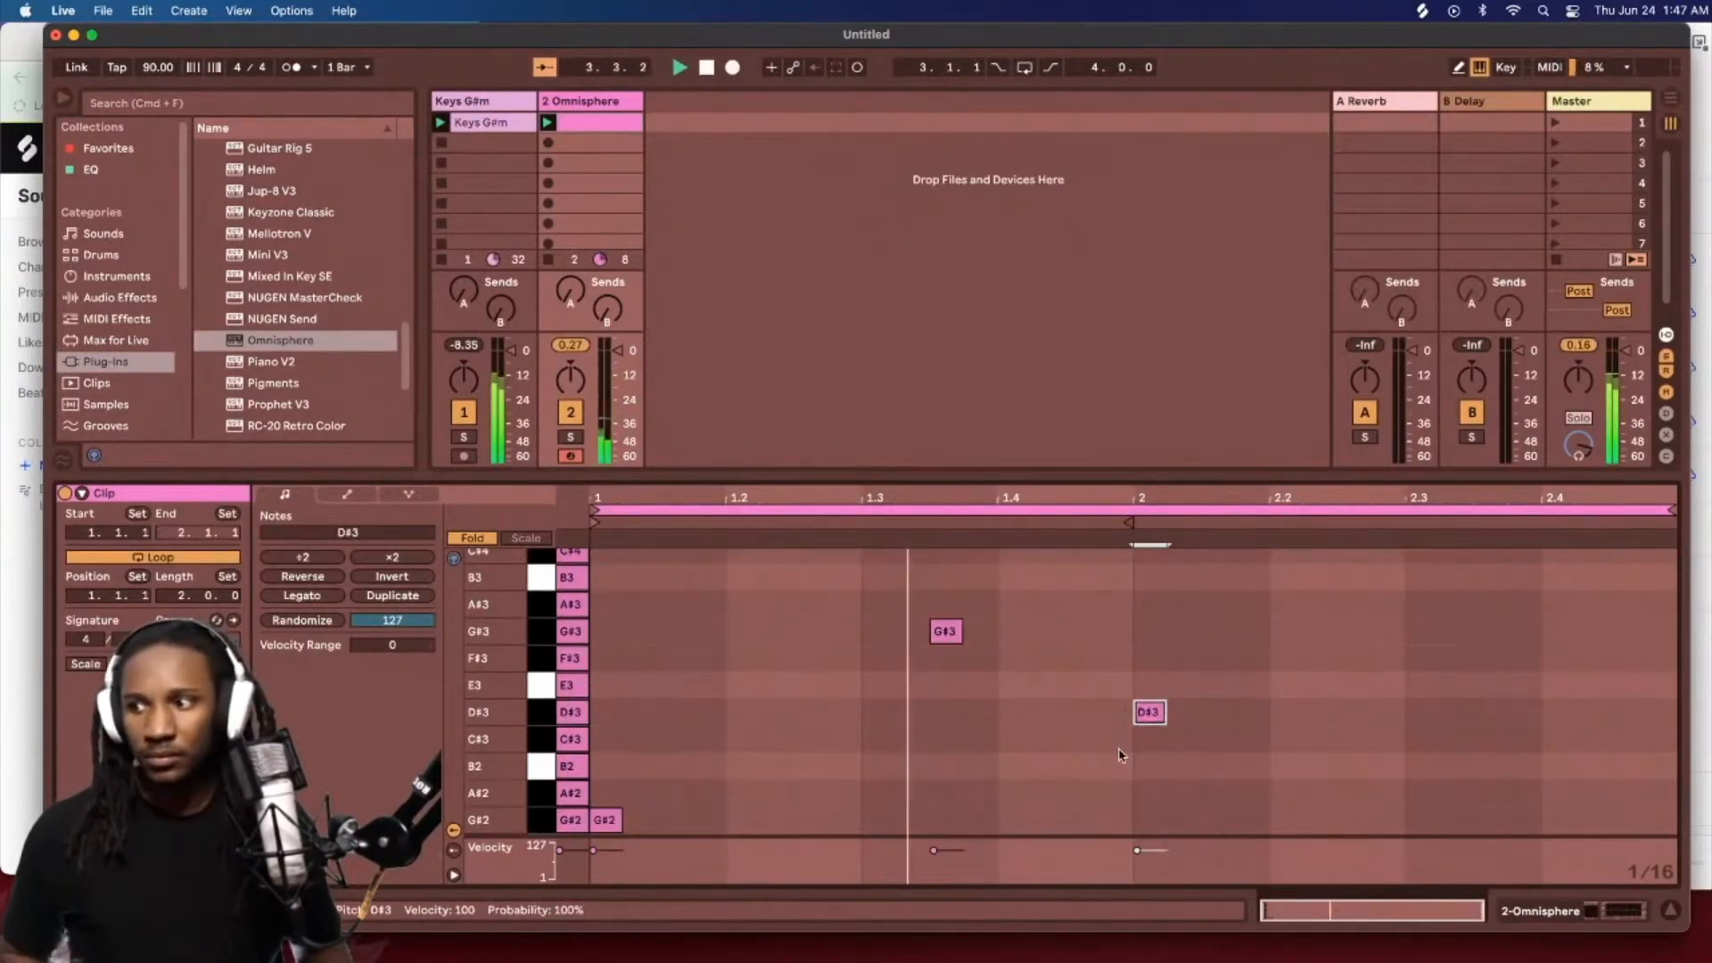
{"action": "key", "text": "Down"}
{"action": "key", "text": "Down"}
{"action": "double_click", "coordinate": [1419, 685]}
Step: Lengthen the G#2, G#3 and C#3 notes to one beat each
{"action": "left_click_drag", "start_coordinate": [1543, 615], "coordinate": [725, 819]}
{"action": "key", "text": "space"}
{"action": "left_click_drag", "start_coordinate": [962, 631], "coordinate": [1066, 631]}
{"action": "left_click_drag", "start_coordinate": [1165, 739], "coordinate": [1269, 739]}
{"action": "left_click_drag", "start_coordinate": [1437, 685], "coordinate": [1644, 767]}
{"action": "key", "text": "0"}
{"action": "key", "text": "0"}
{"action": "key", "text": "space"}
{"action": "key", "text": "space"}
{"action": "key", "text": "super+d"}
{"action": "key", "text": "Left"}
{"action": "key", "text": "Down"}
{"action": "key", "text": "Down"}
{"action": "key", "text": "Down"}
{"action": "left_click", "coordinate": [1463, 696]}
{"action": "key", "text": "Delete"}
Step: Lengthen the E3 note to one beat and move it to start at 2.3.3
{"action": "left_click_drag", "start_coordinate": [1437, 685], "coordinate": [1541, 684]}
{"action": "key", "text": "Right"}
{"action": "key", "text": "Right"}
{"action": "key", "text": "Right"}
{"action": "key", "text": "Right"}
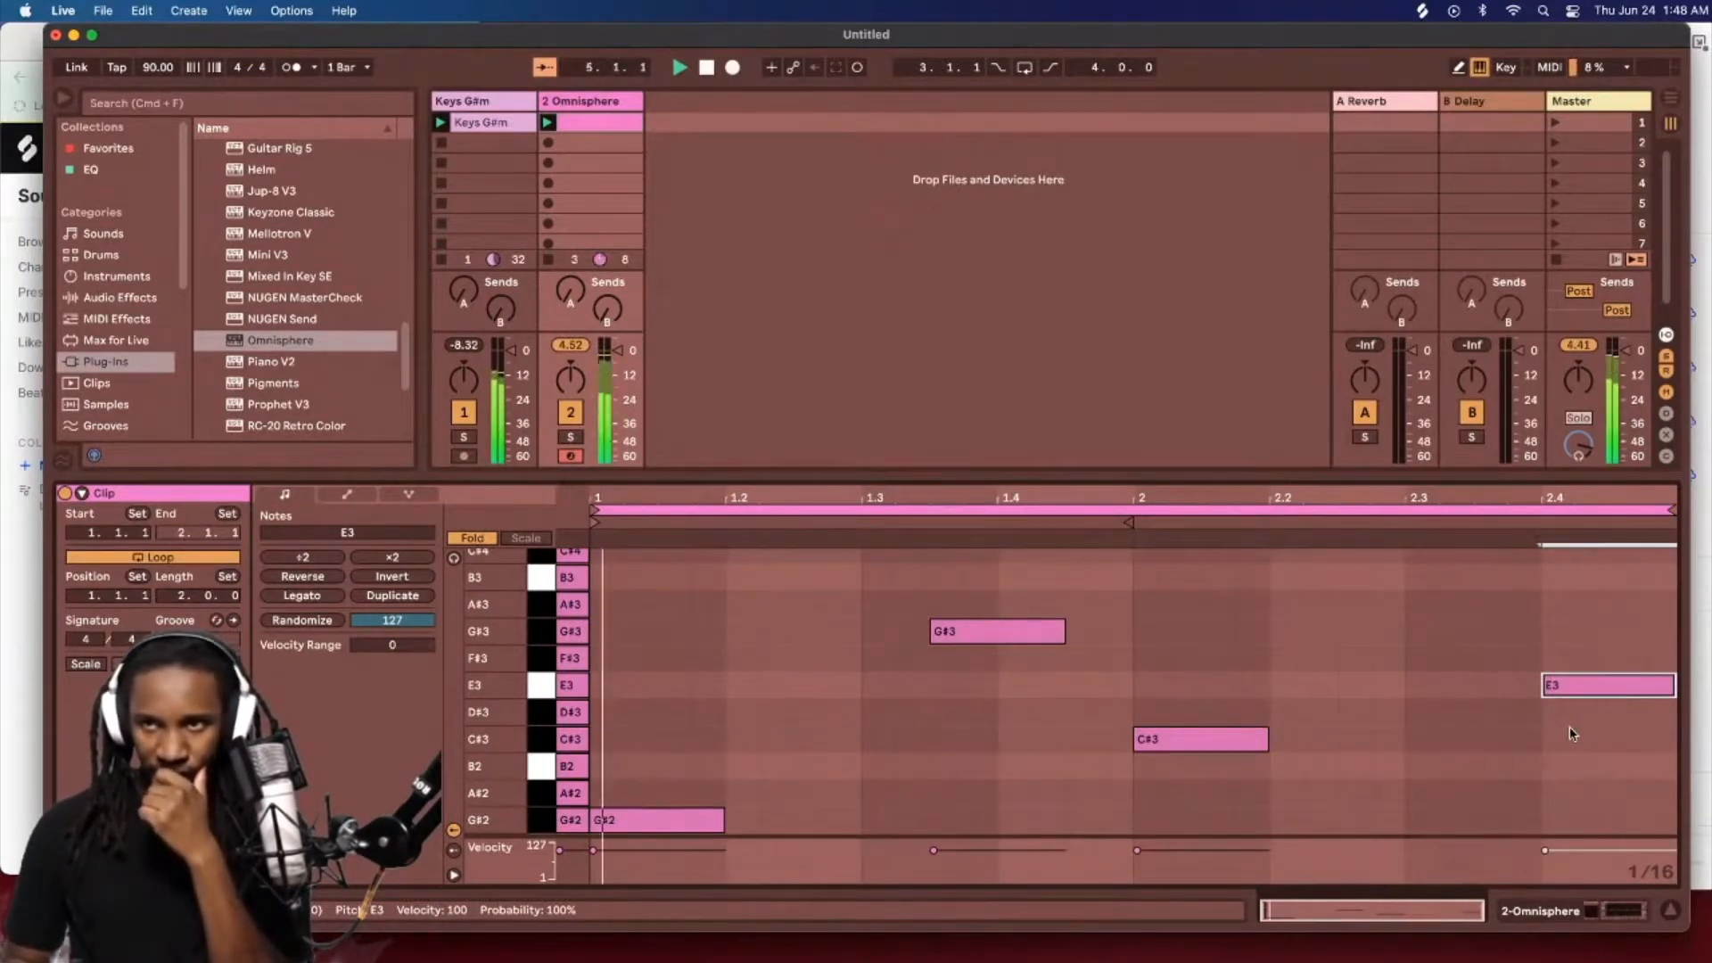
{"action": "key", "text": "Left"}
{"action": "key", "text": "Left"}
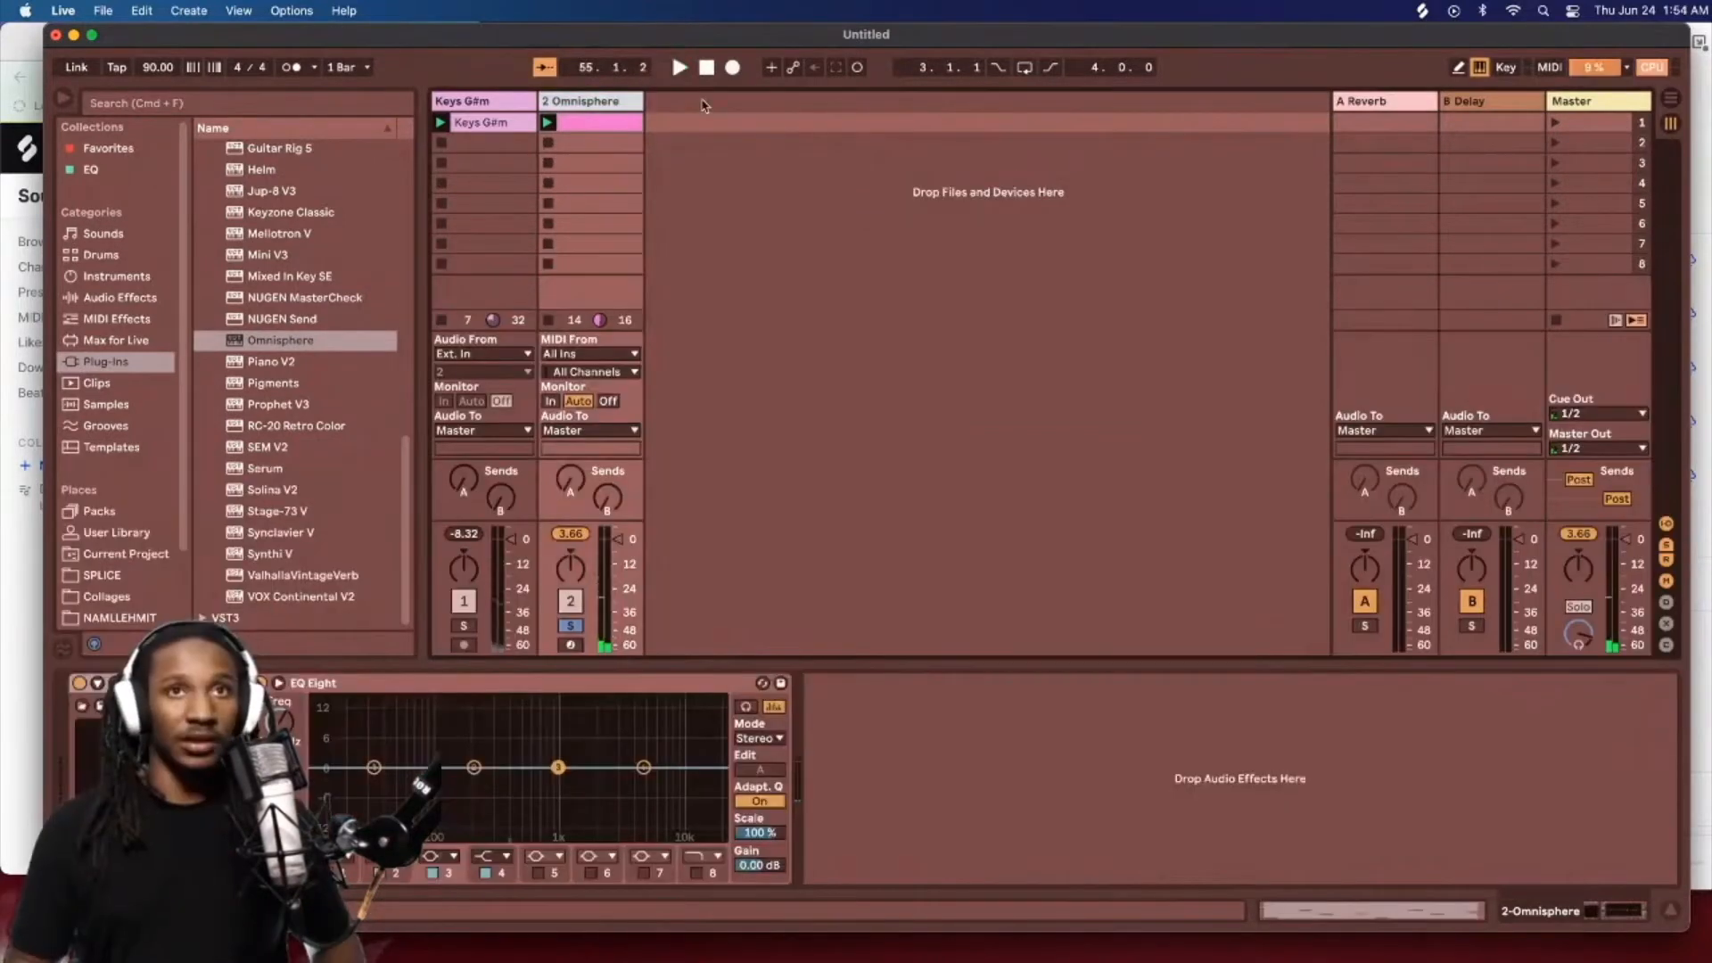
Step: Add an audio track after the Omnisphere track and set its input to Resampling
{"action": "left_click", "coordinate": [691, 101]}
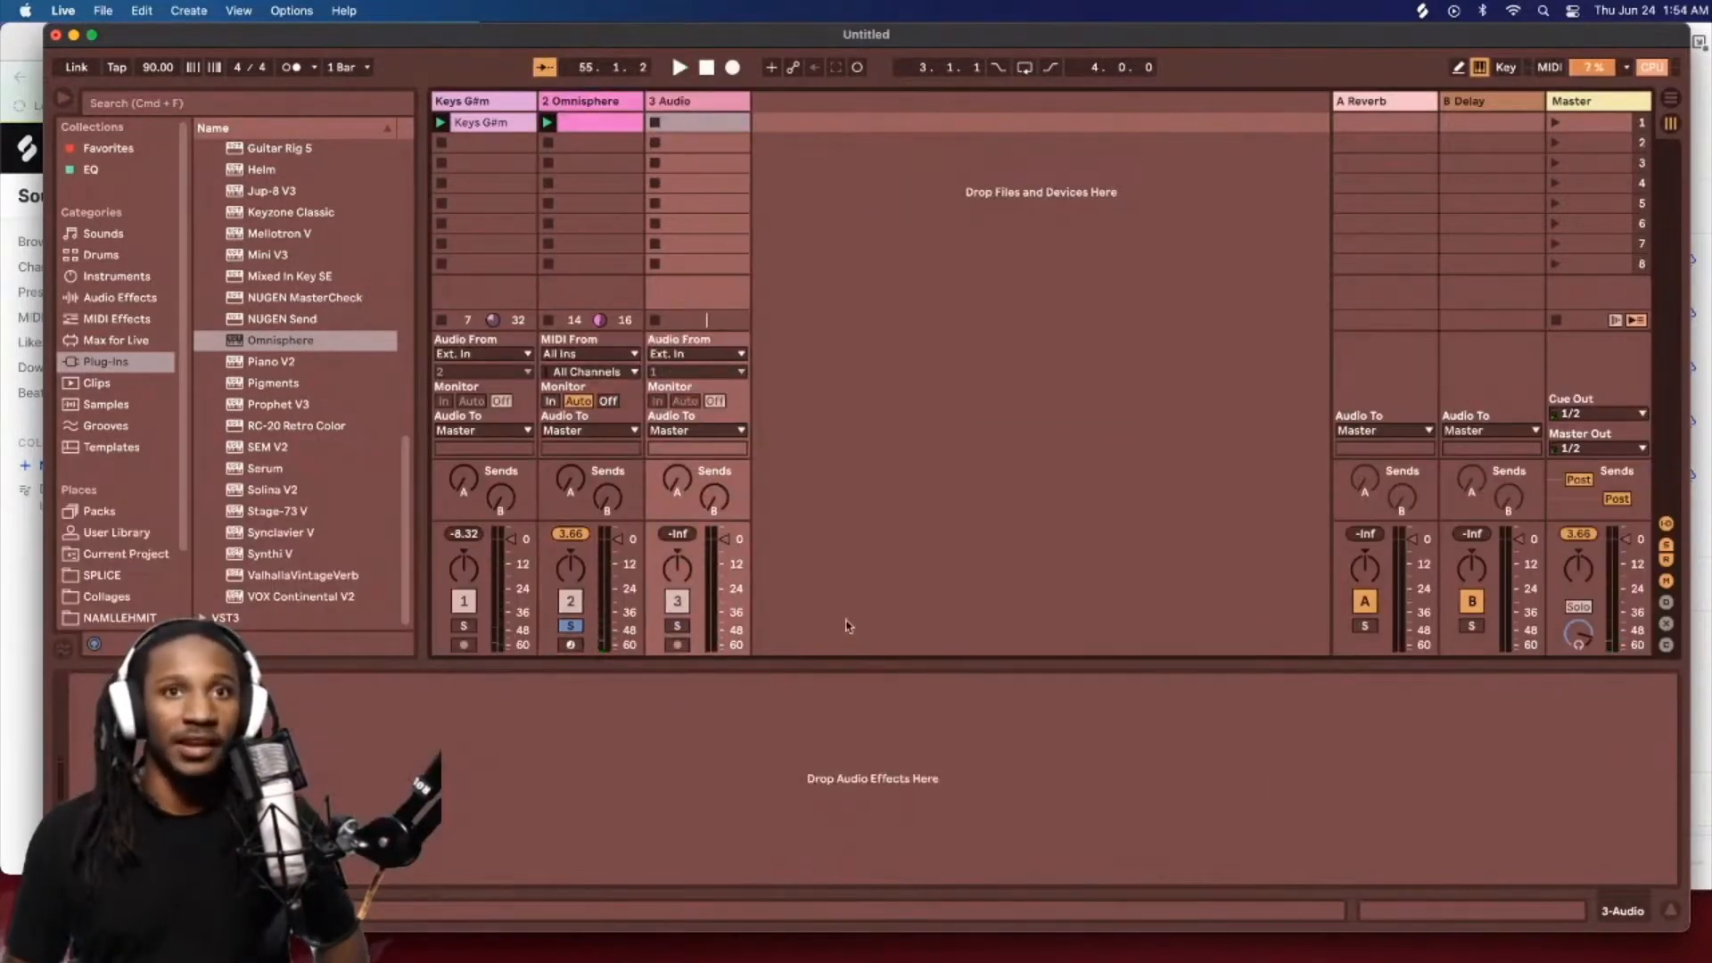
{"action": "left_click", "coordinate": [693, 355]}
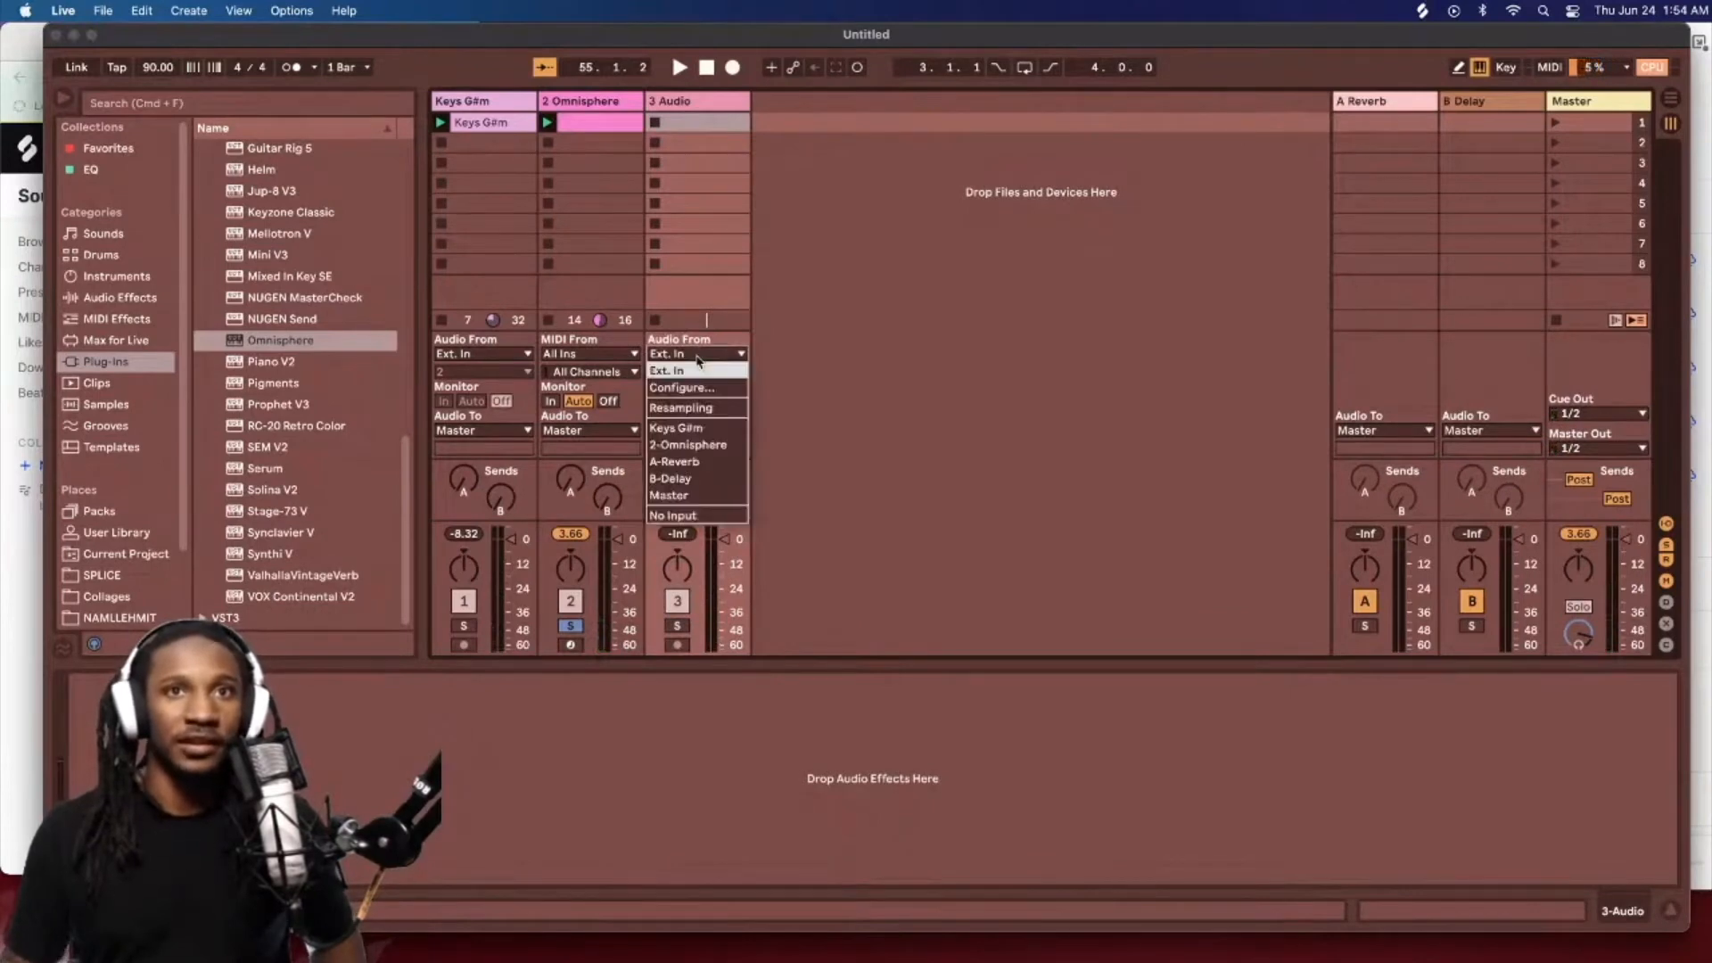
{"action": "left_click", "coordinate": [700, 405]}
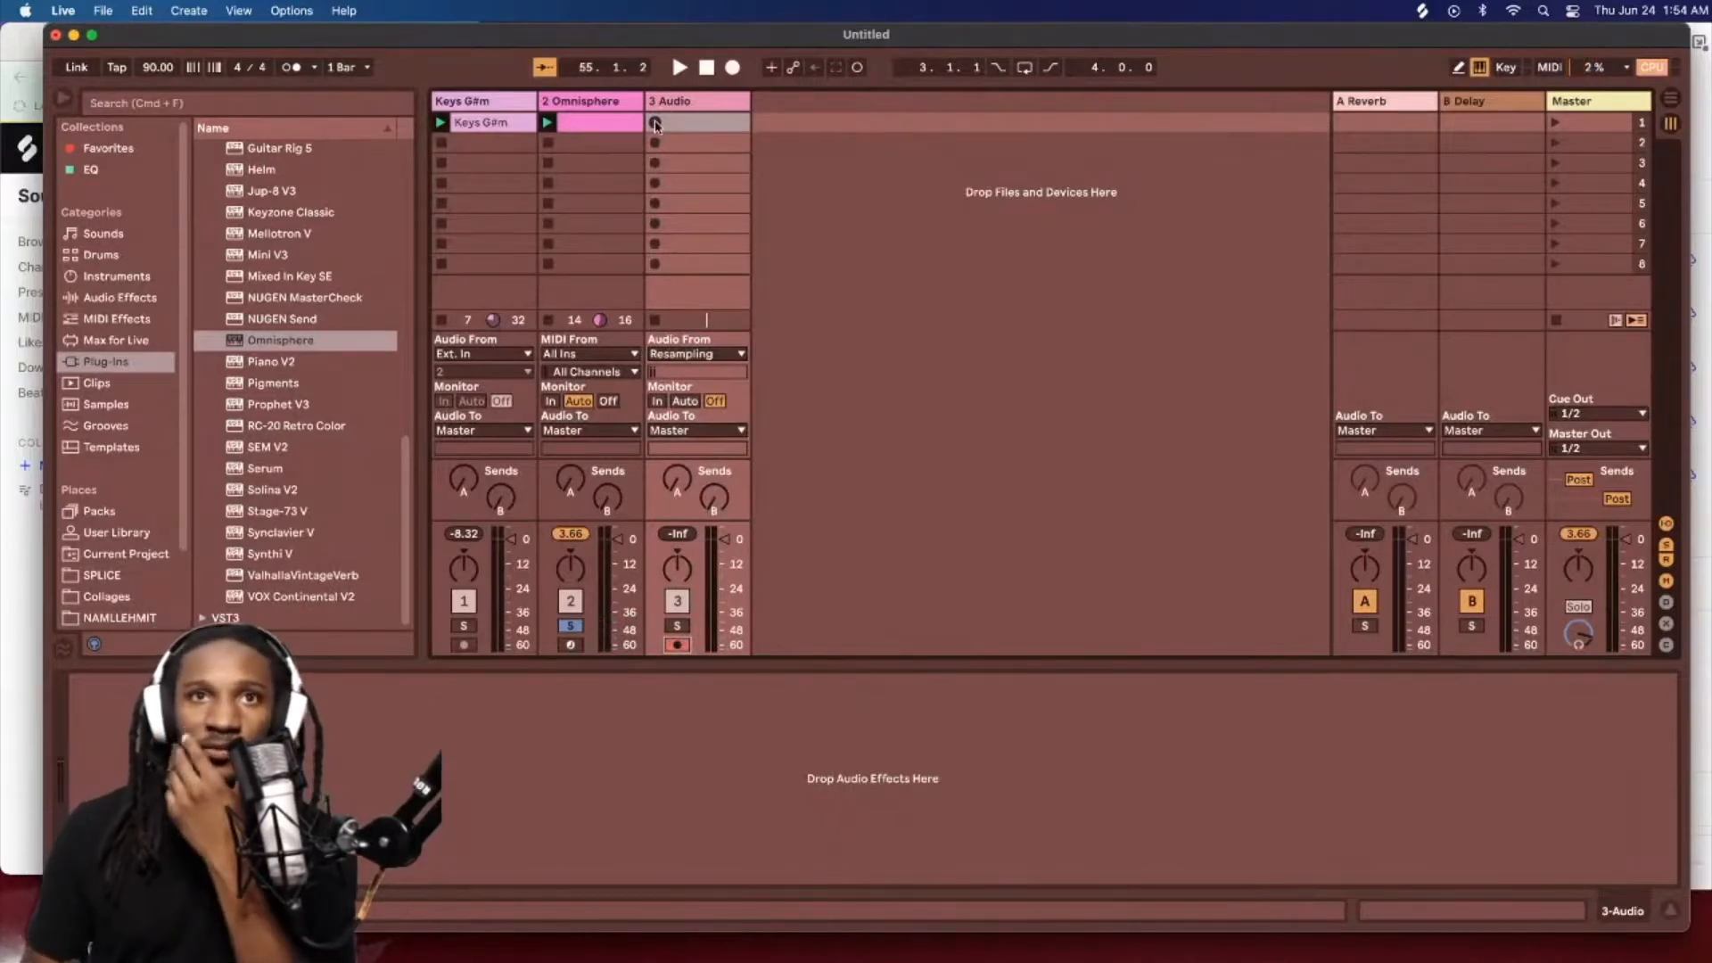
Step: Record the soloed Omnisphere playback into the audio track's first slot and place the recorded clip at the start of the arrangement
{"action": "left_click", "coordinate": [655, 123]}
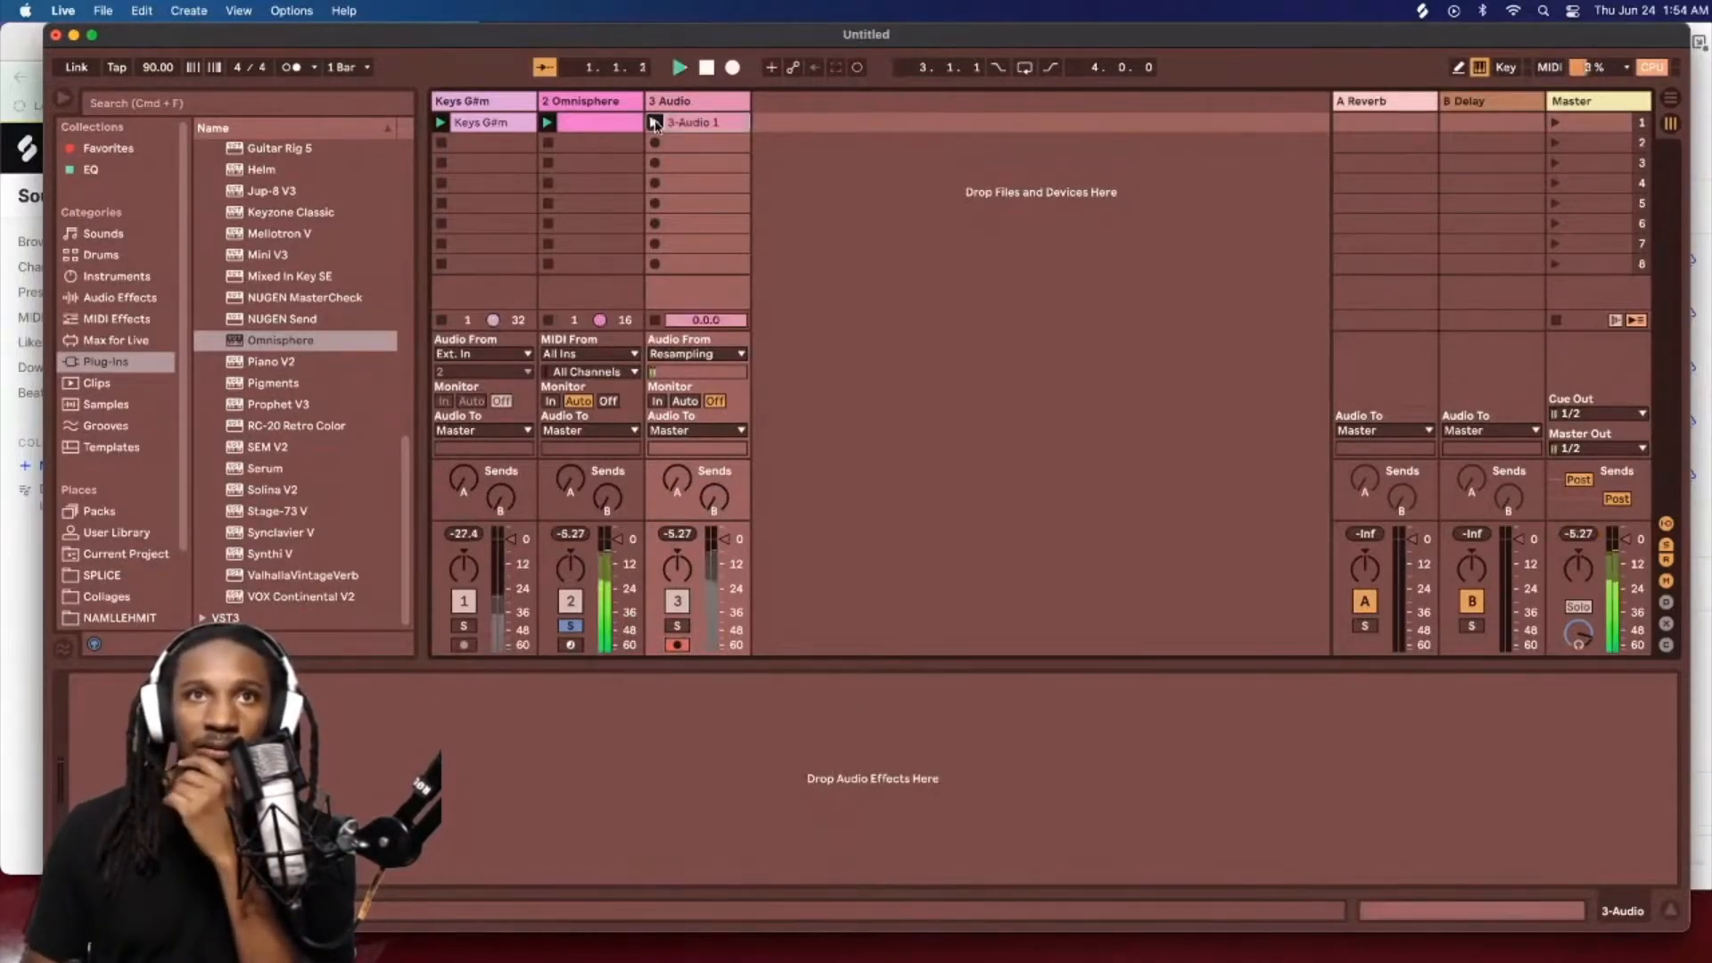
{"action": "left_click", "coordinate": [1436, 914]}
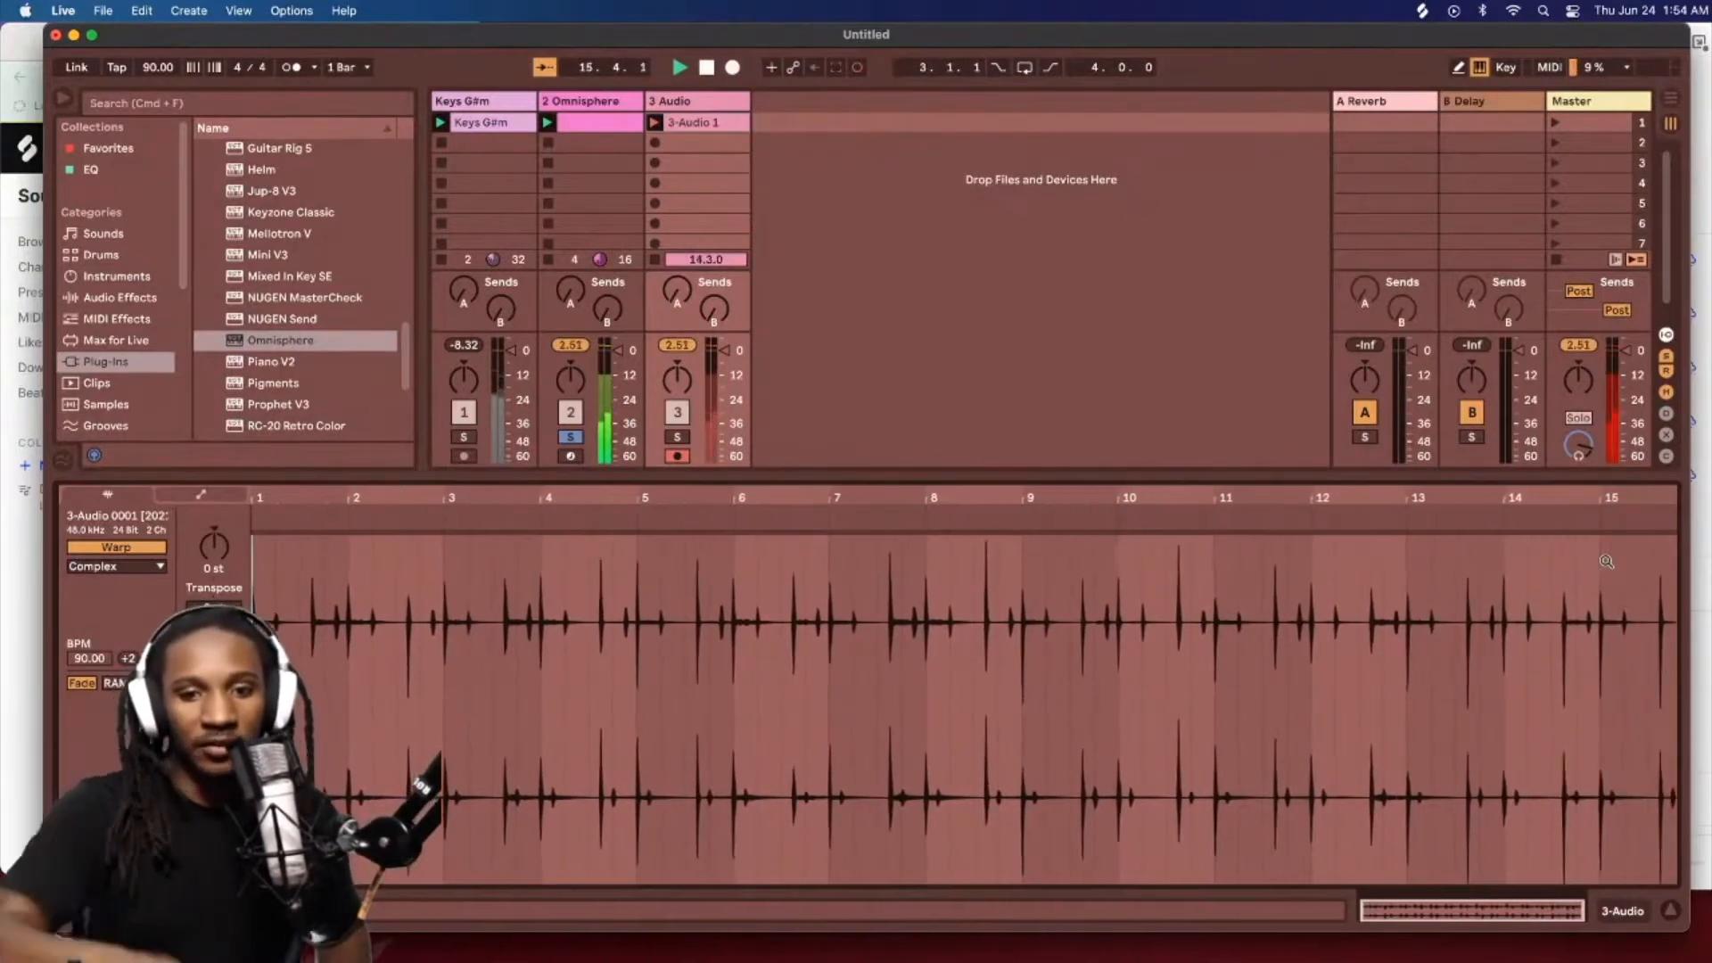
{"action": "key", "text": "Tab"}
{"action": "left_click_drag", "start_coordinate": [692, 124], "coordinate": [437, 287]}
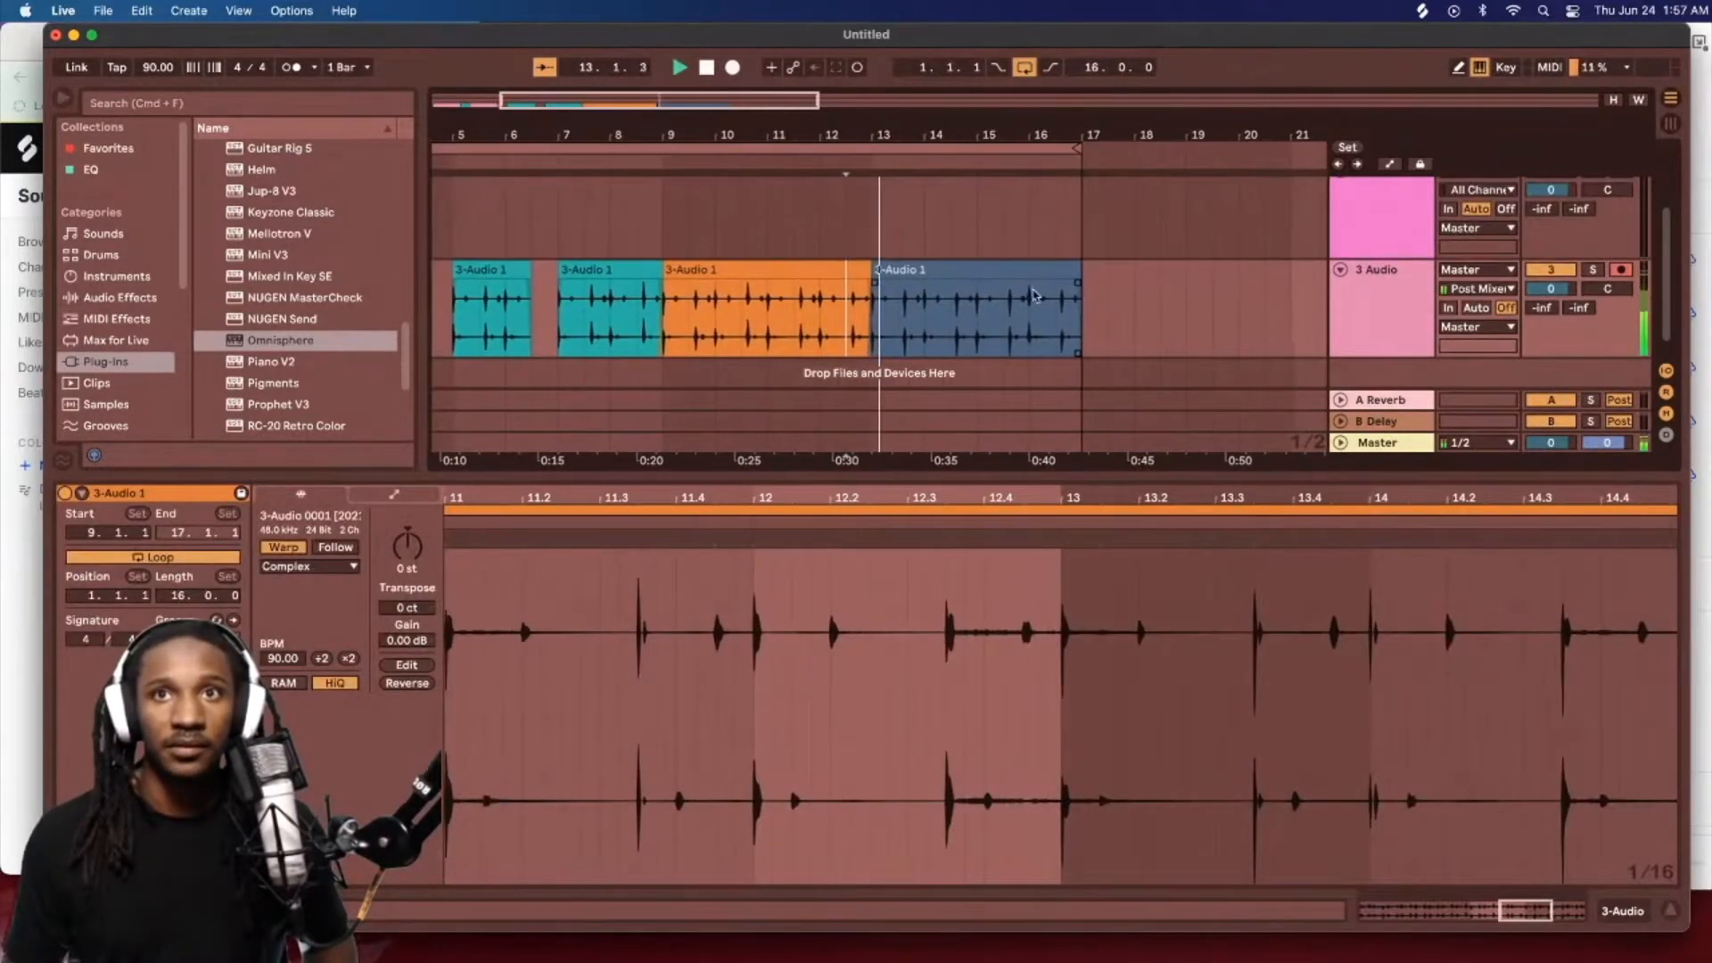
Step: Split off the two beats before bar 13 from the orange clip and move them into the gap before bar 5
{"action": "left_click_drag", "start_coordinate": [843, 301], "coordinate": [867, 301]}
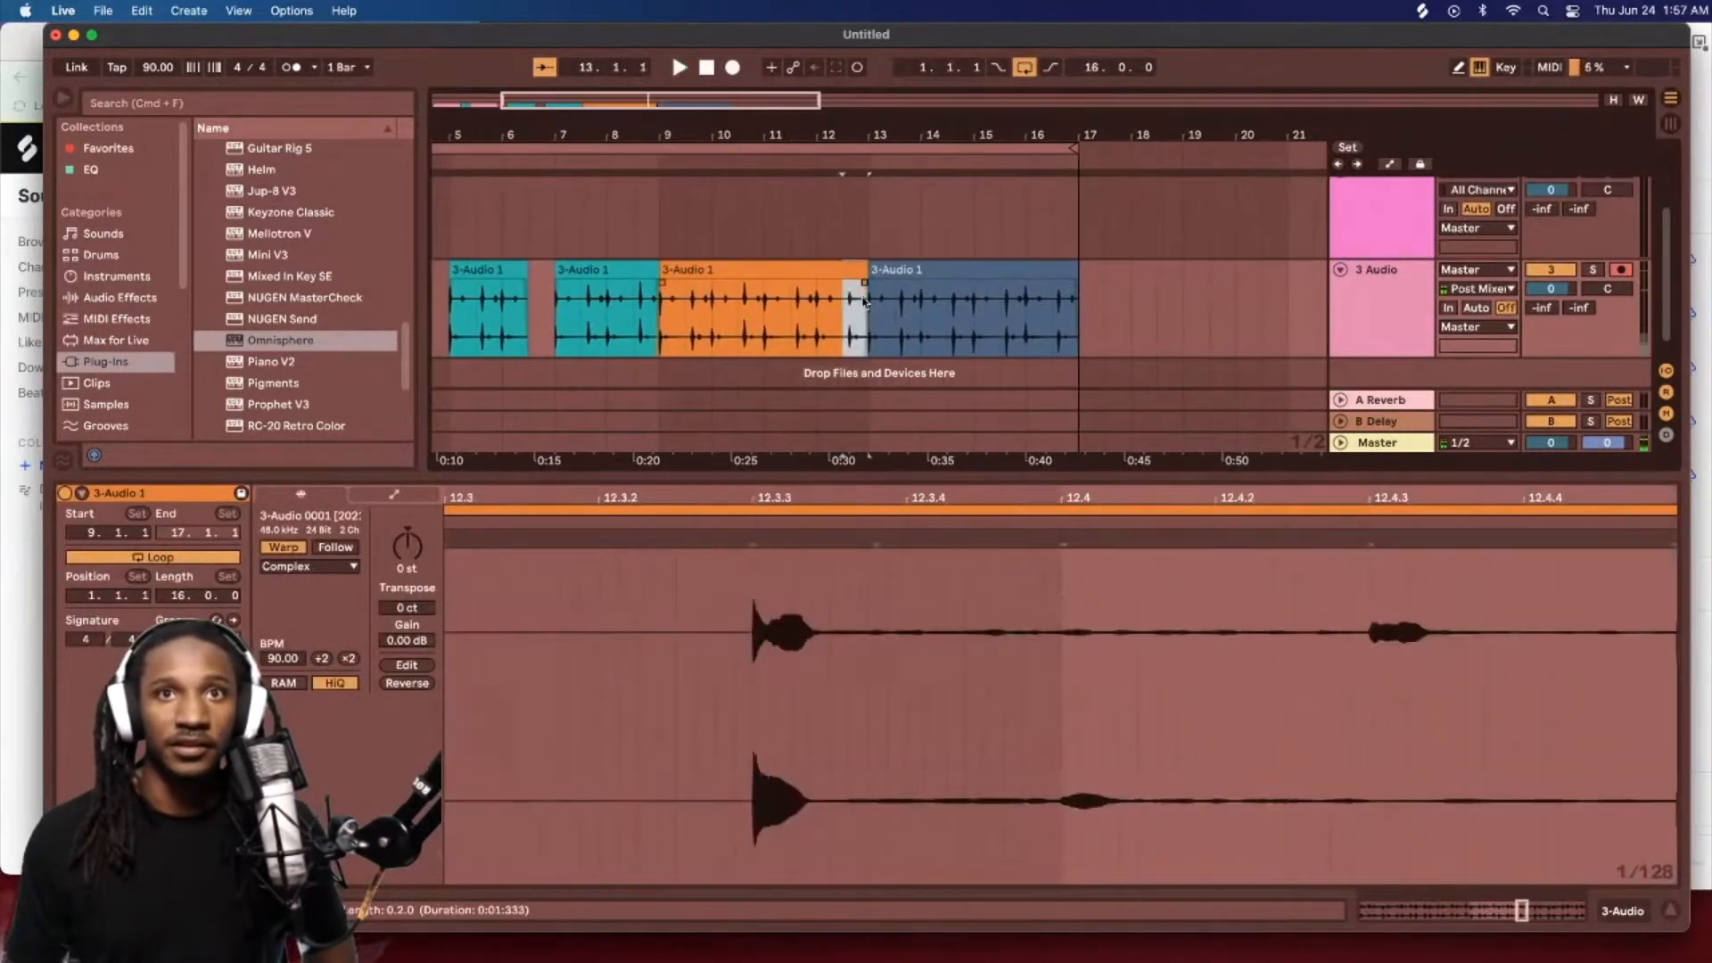
{"action": "scroll", "coordinate": [864, 302], "scroll_direction": "left", "scroll_amount": 5}
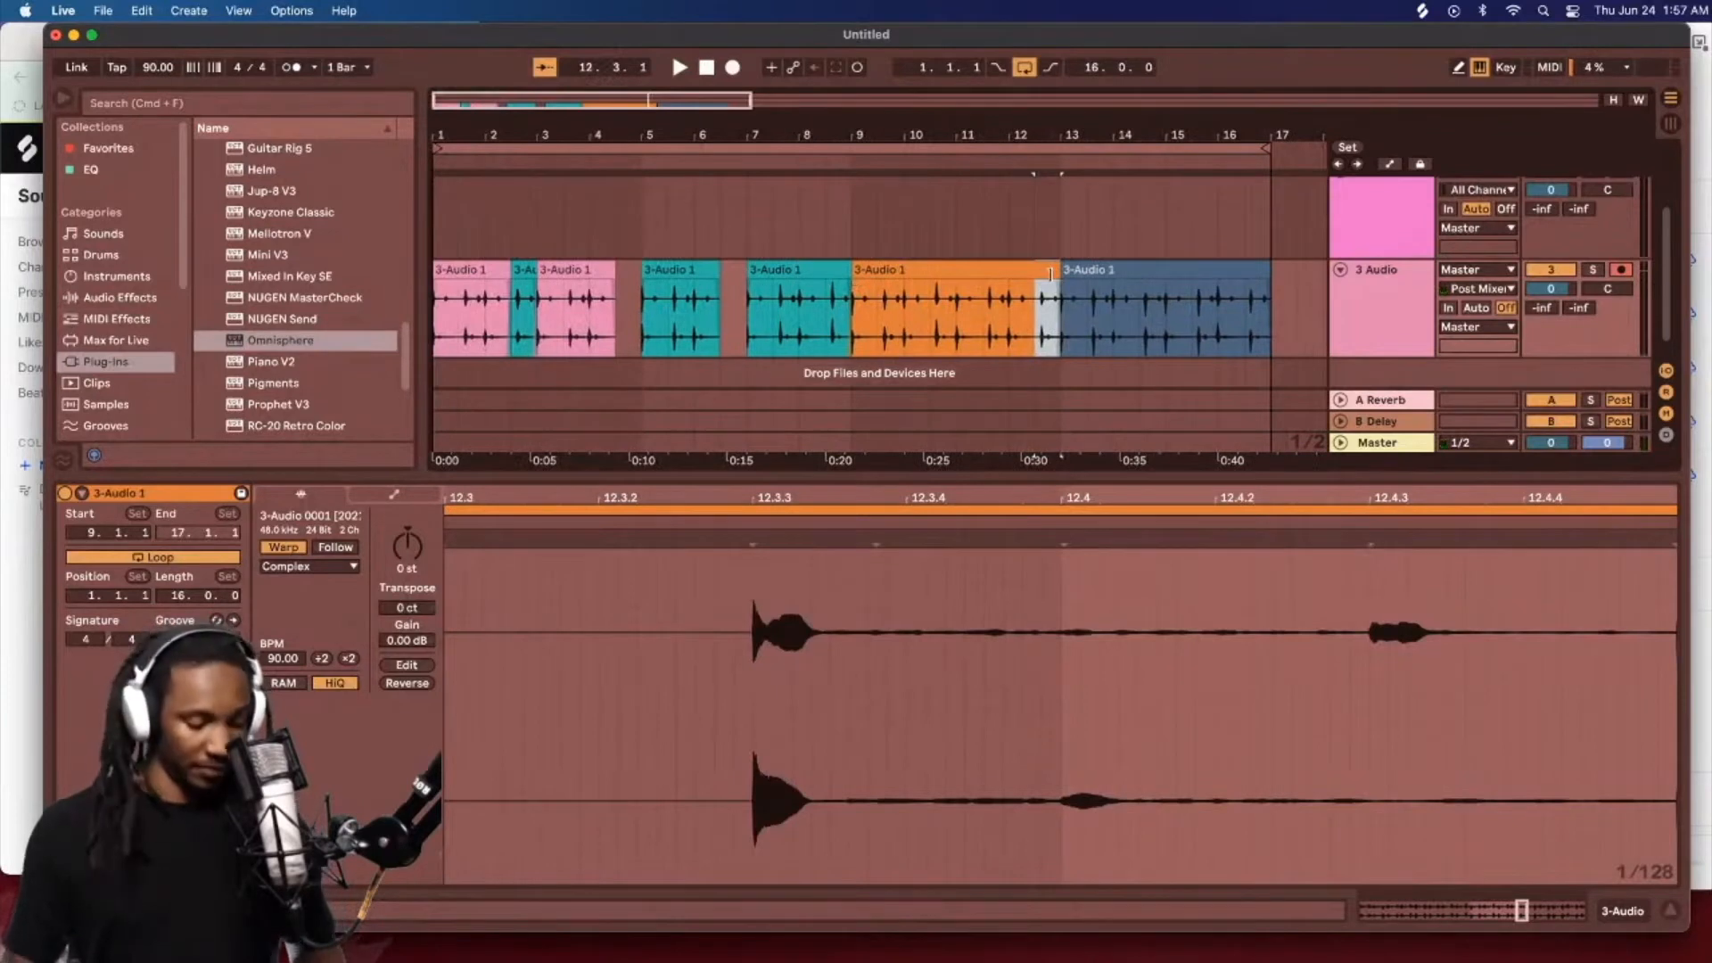
{"action": "key", "text": "super+e"}
{"action": "left_click_drag", "start_coordinate": [1049, 270], "coordinate": [632, 323]}
Step: Consolidate the clips in the first four bars into one clip and name it GOOD
{"action": "left_click", "coordinate": [456, 269], "text": "shift"}
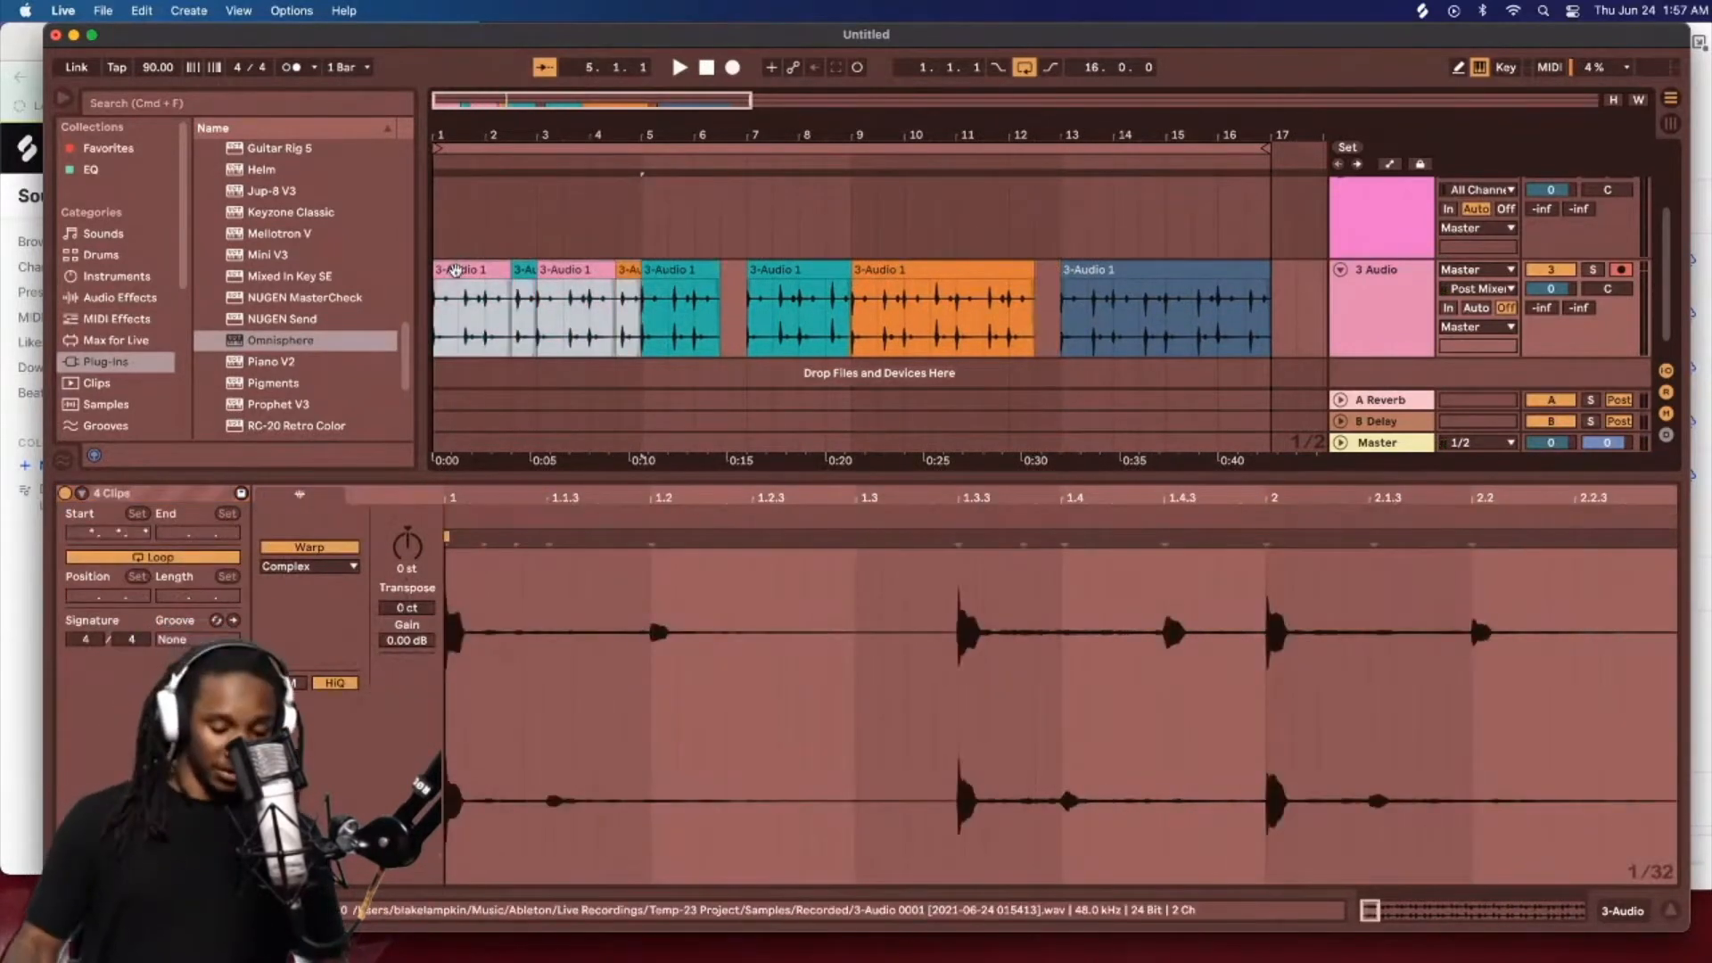
{"action": "key", "text": "super+j"}
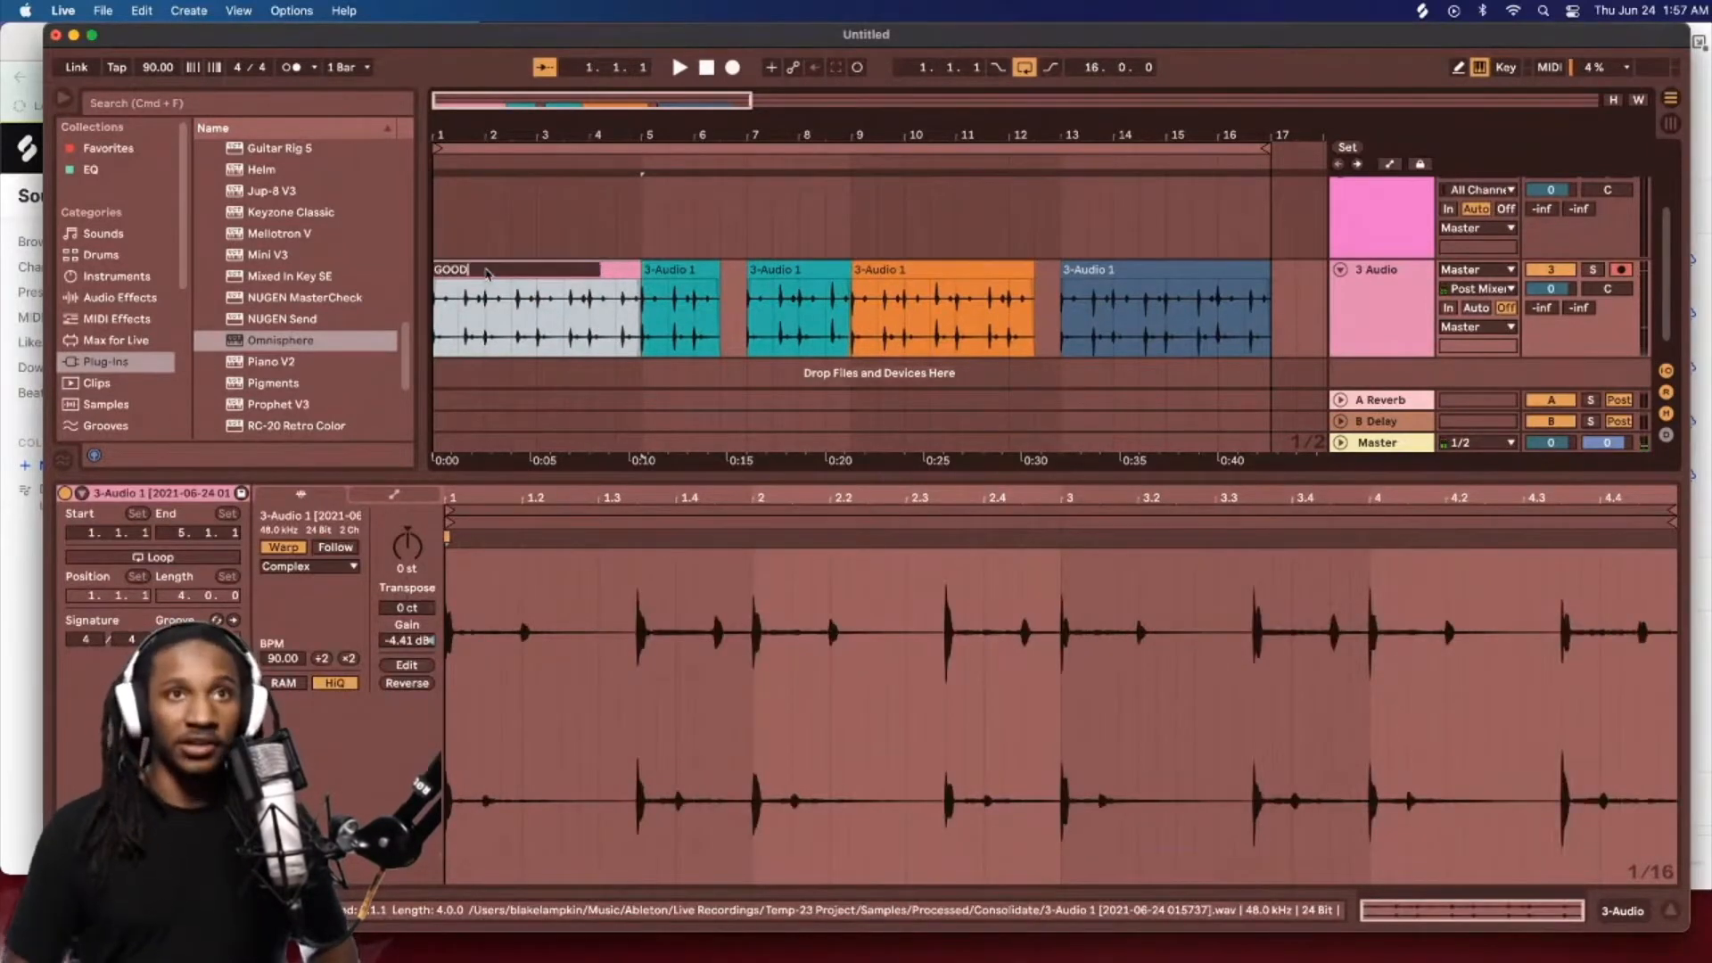
{"action": "key", "text": "Return"}
Step: Delete the leftover clips from bar 5 to bar 17 and move the GOOD clip into the audio track's first session slot
{"action": "left_click", "coordinate": [678, 269]}
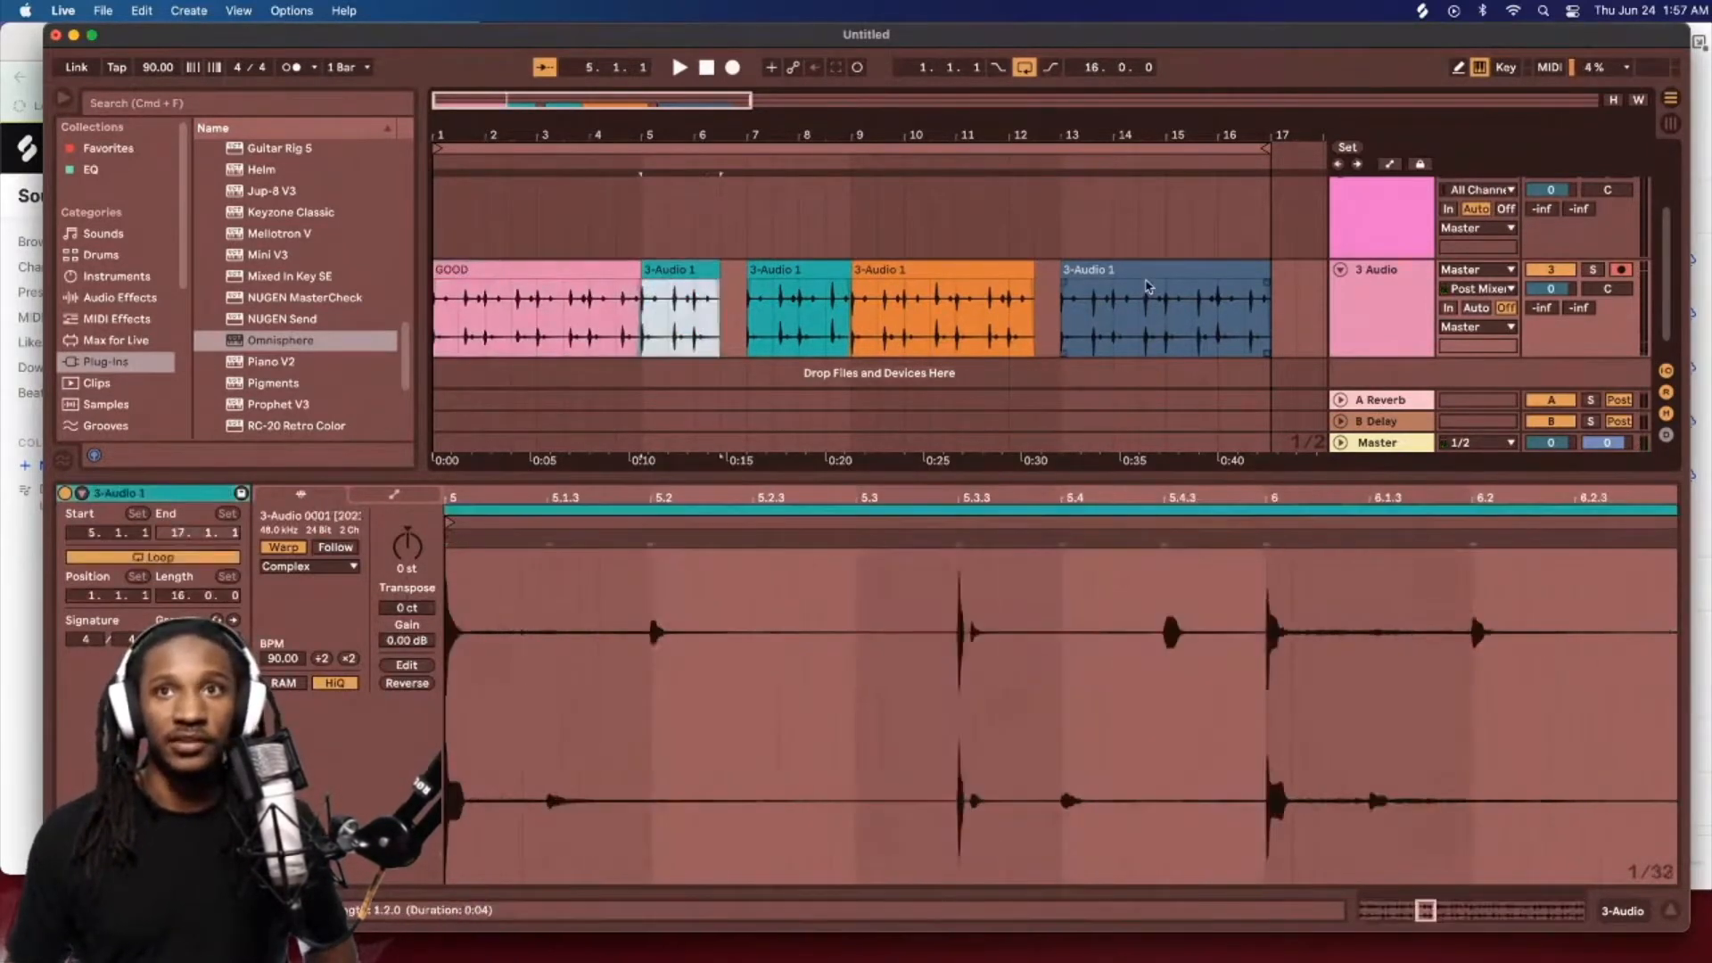
{"action": "left_click", "coordinate": [1140, 271], "text": "shift"}
{"action": "key", "text": "Delete"}
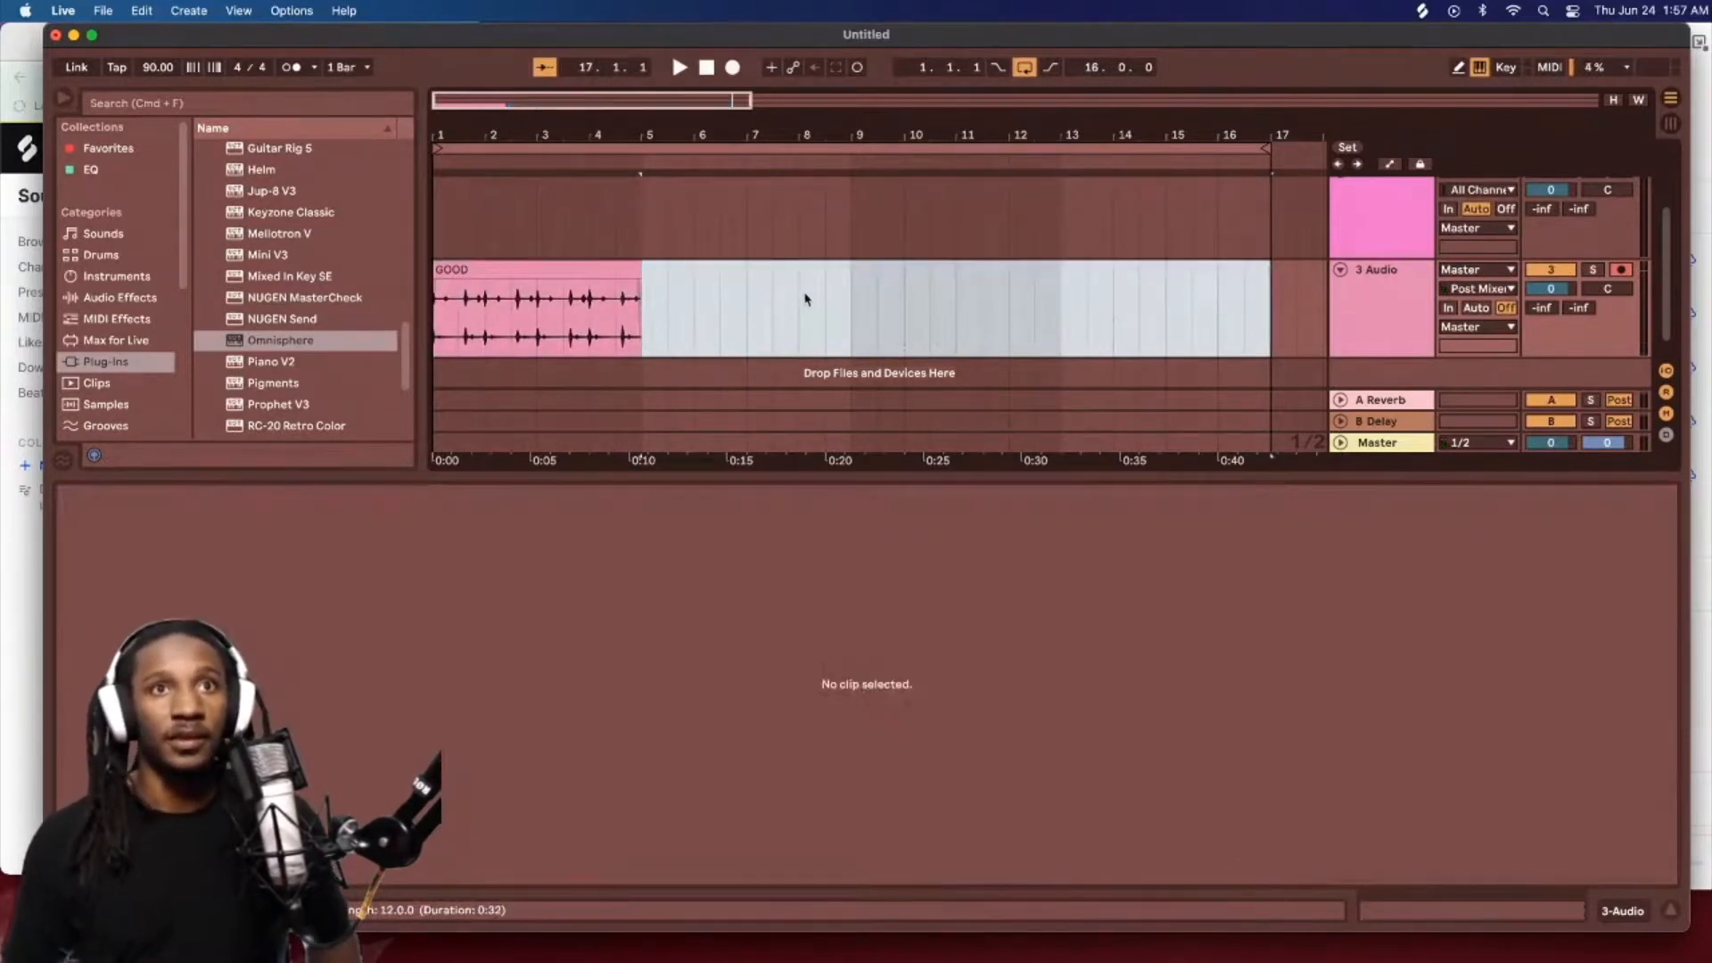
{"action": "left_click_drag", "start_coordinate": [632, 312], "coordinate": [702, 125]}
{"action": "key", "text": "Tab"}
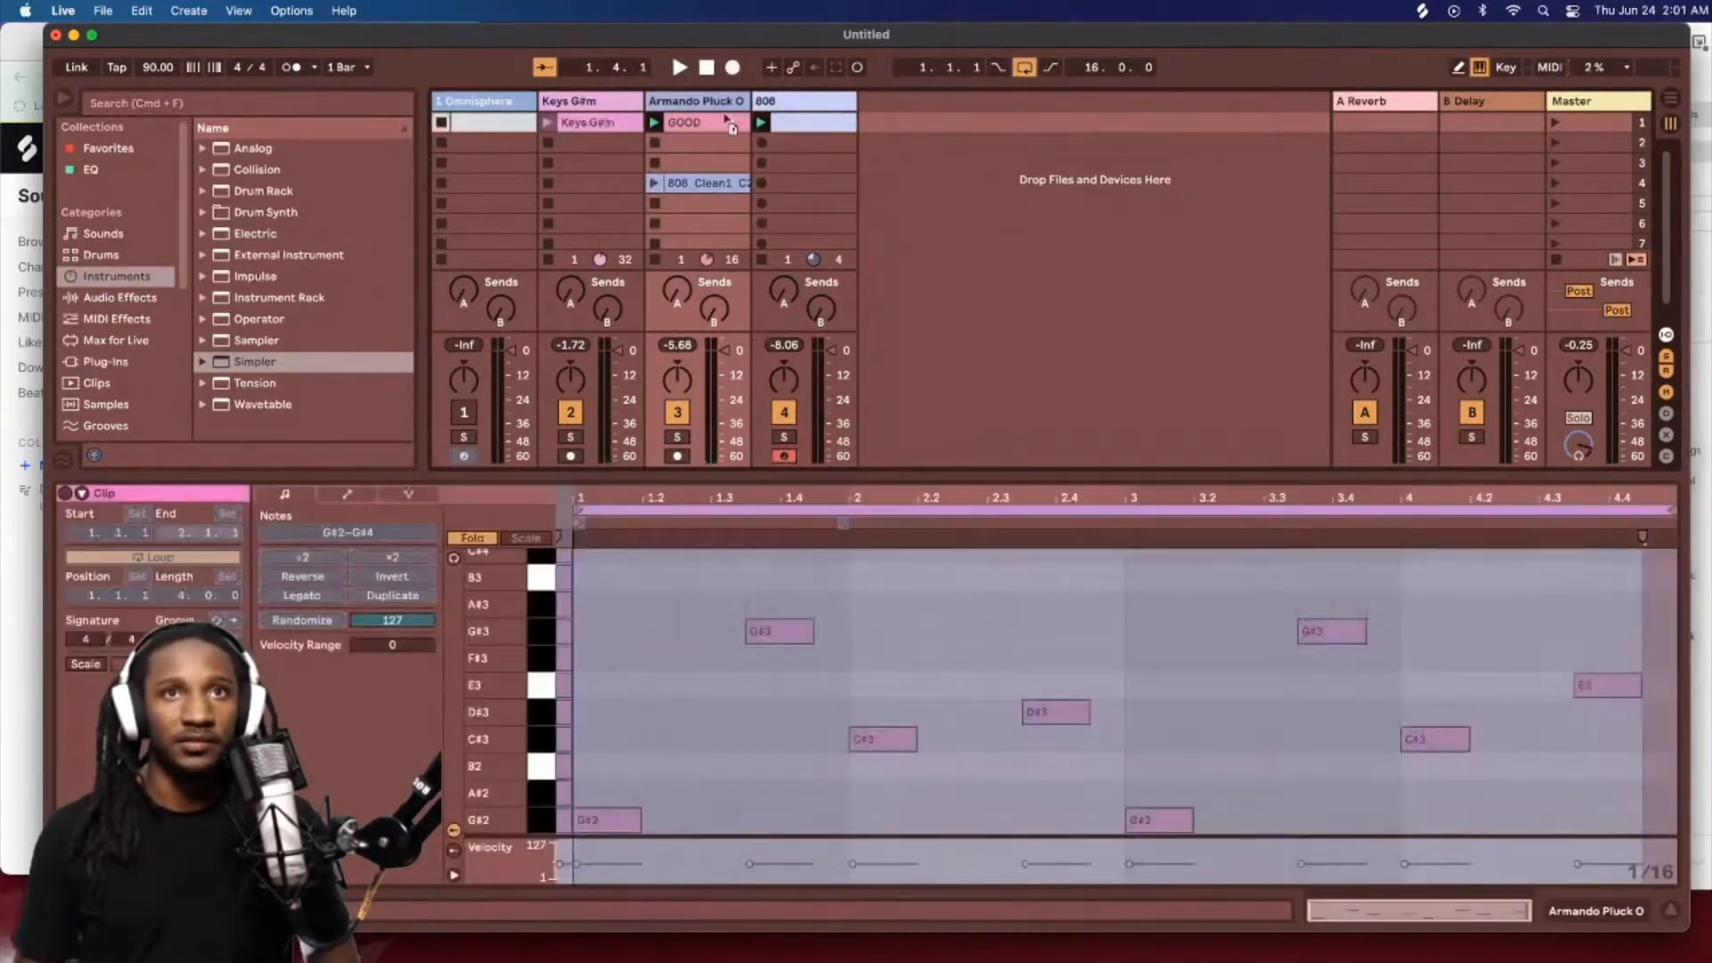
Step: Move the Omnisphere MIDI clip to the second slot of the 808 track and launch it
{"action": "mouse_move", "coordinate": [785, 124]}
{"action": "left_mouse_down"}
{"action": "mouse_move", "coordinate": [807, 156]}
{"action": "mouse_move", "coordinate": [774, 152]}
{"action": "left_mouse_up"}
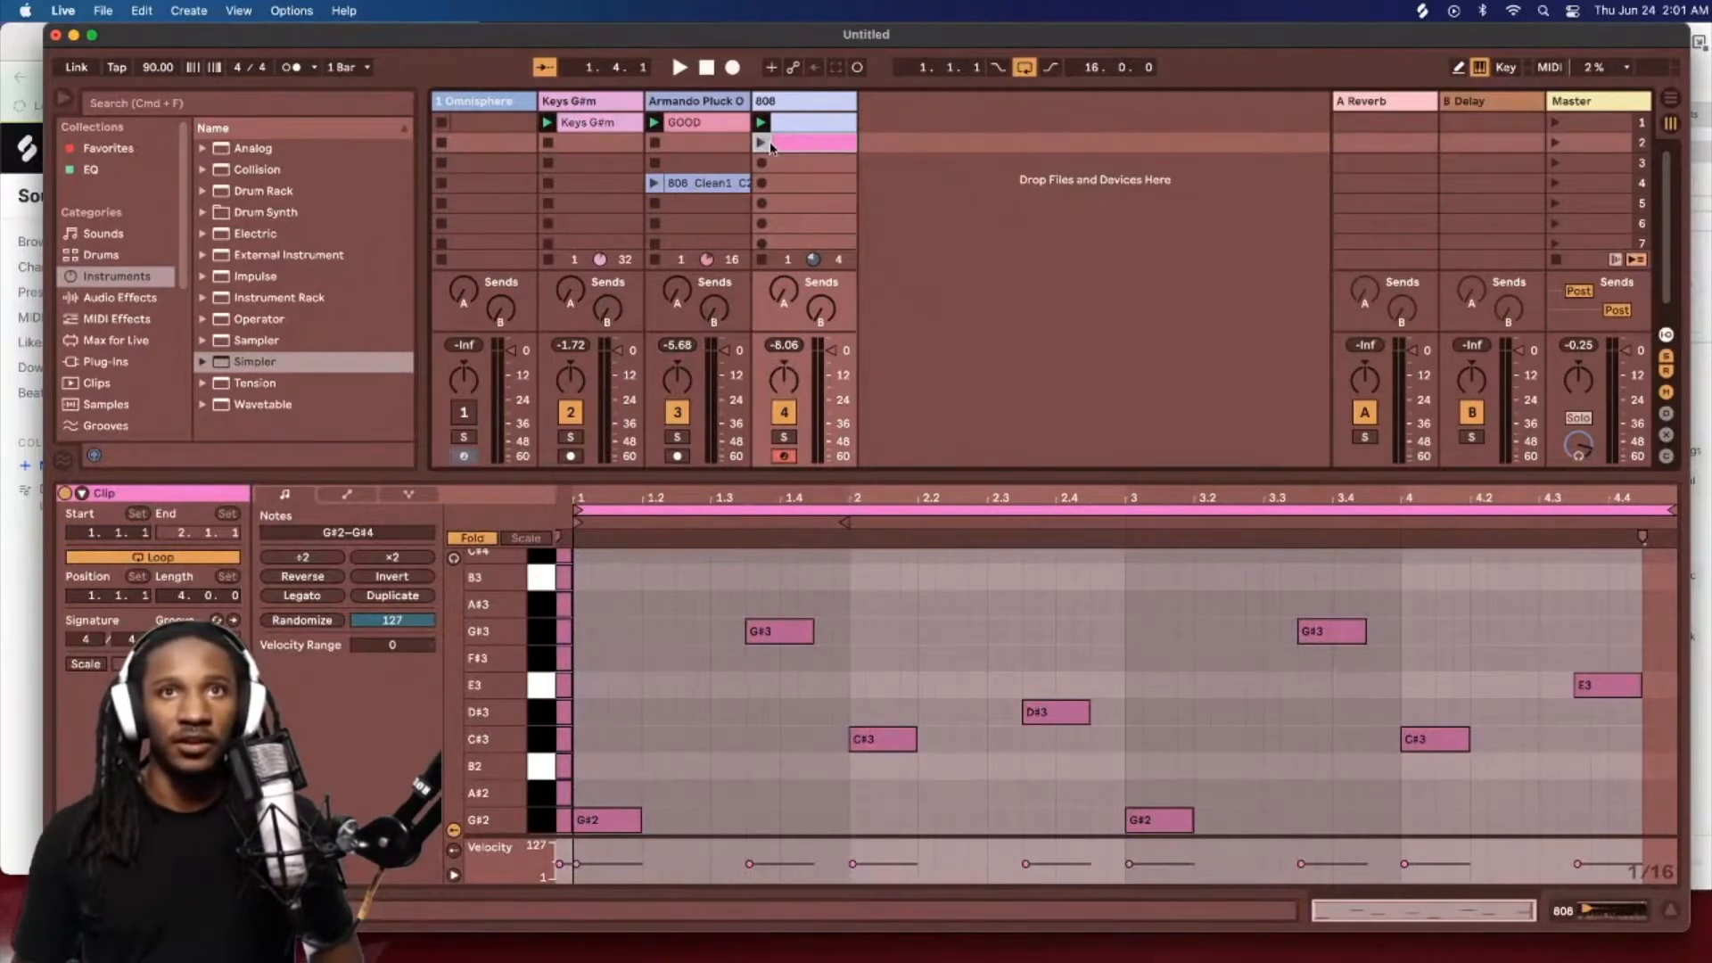
{"action": "scroll", "coordinate": [781, 163], "scroll_direction": "down", "scroll_amount": 1}
{"action": "left_click", "coordinate": [762, 140]}
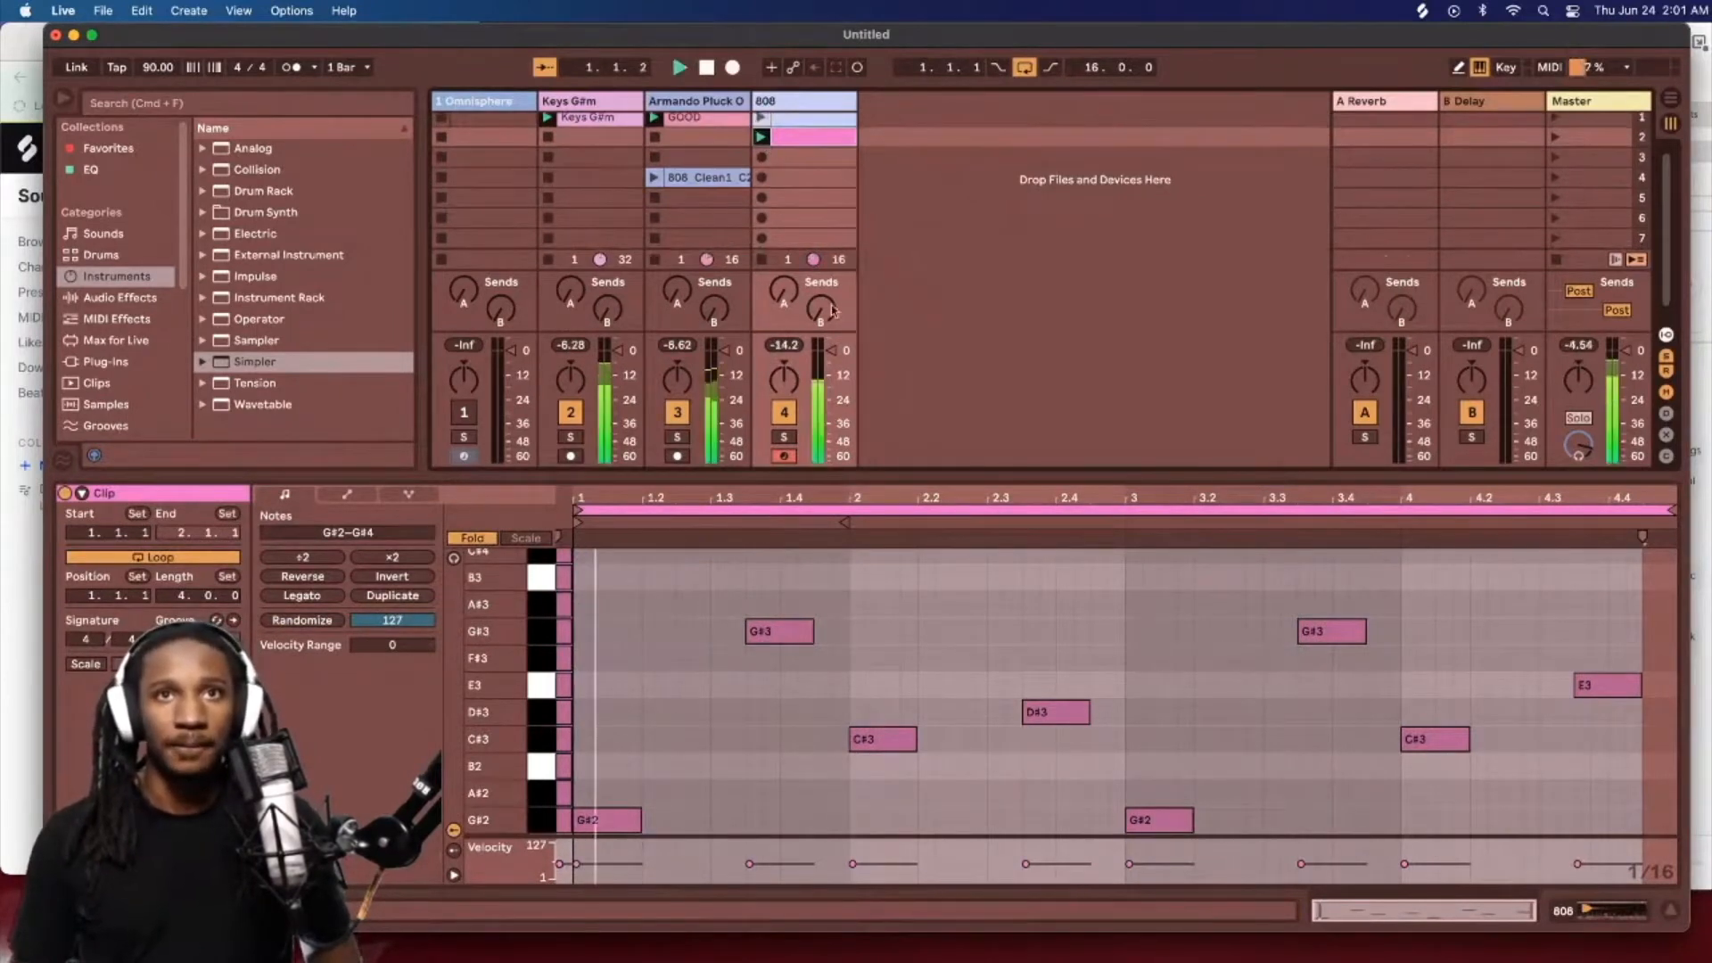
Step: Select all notes in the 808 clip and apply Legato so each extends to the following note
{"action": "left_click", "coordinate": [790, 709]}
{"action": "key", "text": "super+a"}
{"action": "left_click_drag", "start_coordinate": [632, 563], "coordinate": [1677, 836]}
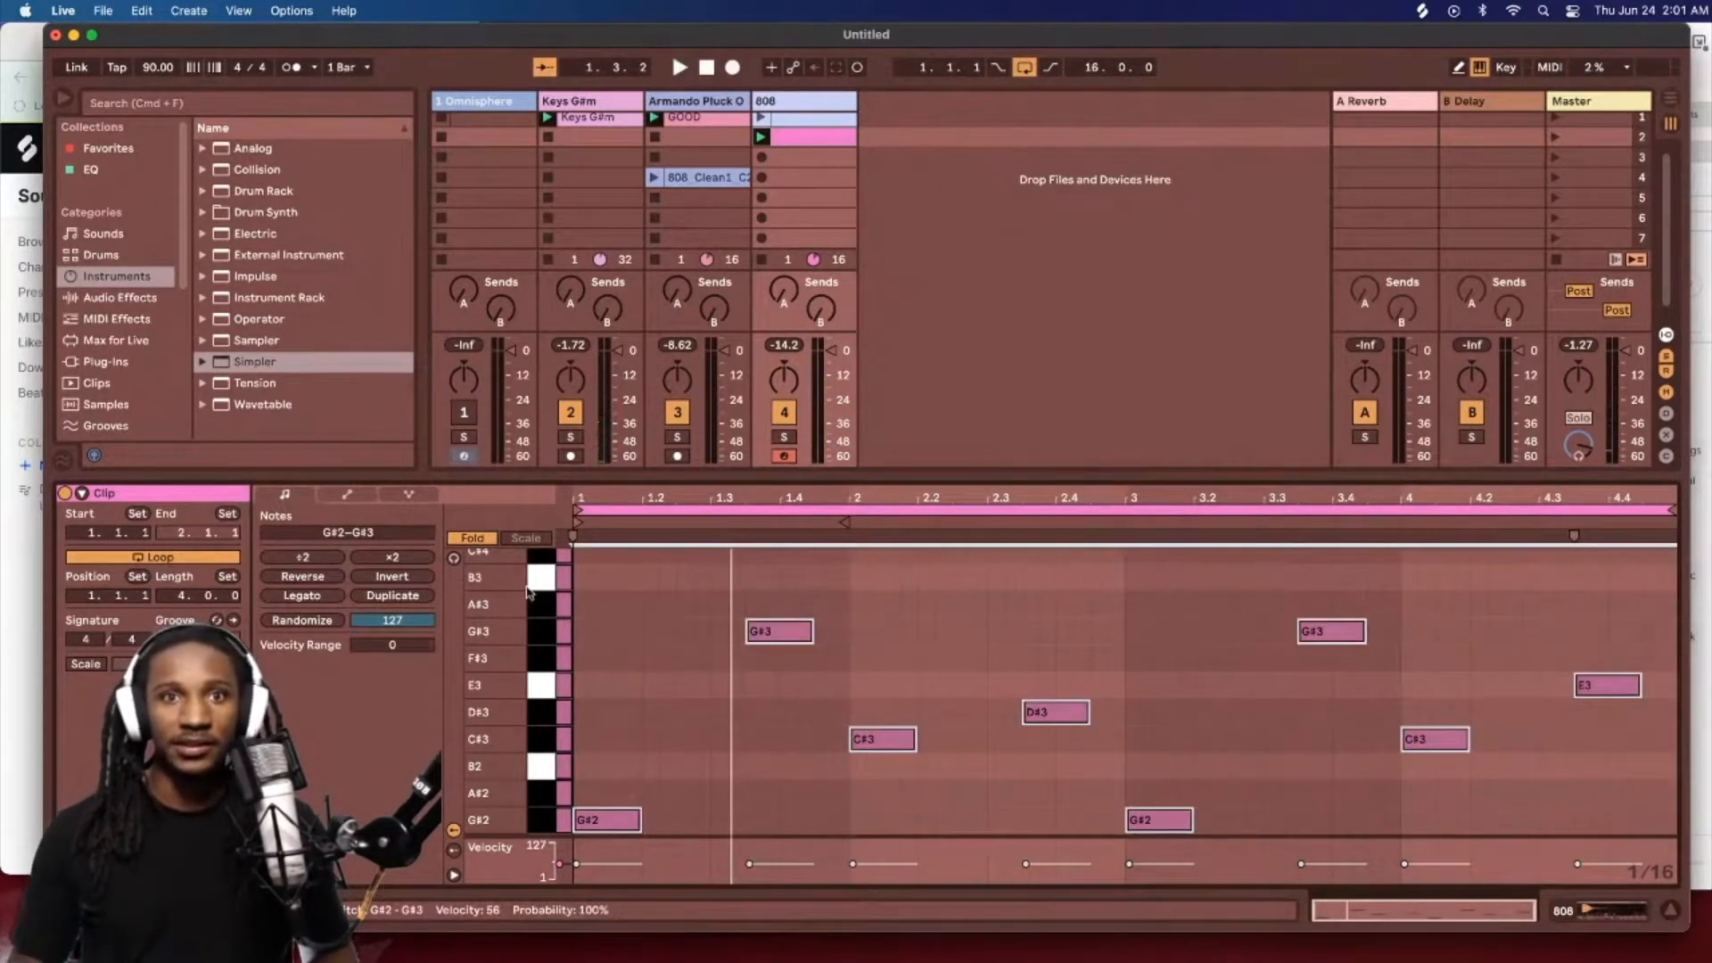
{"action": "left_click", "coordinate": [302, 596]}
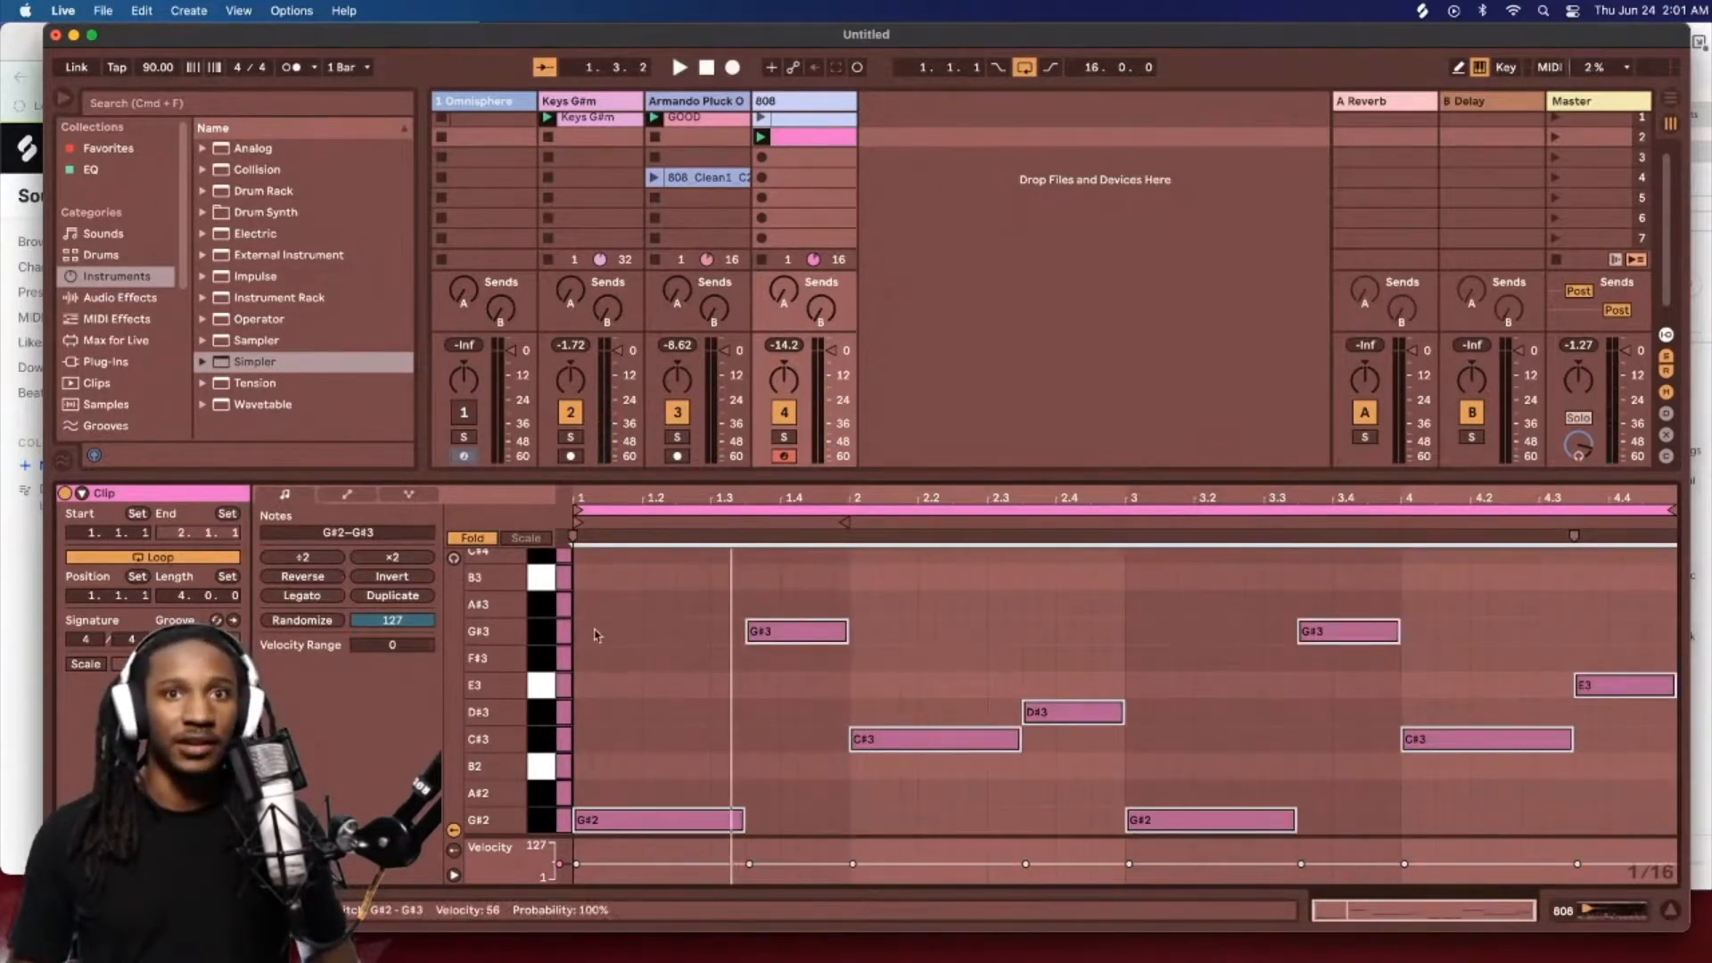
{"action": "left_click", "coordinate": [851, 687]}
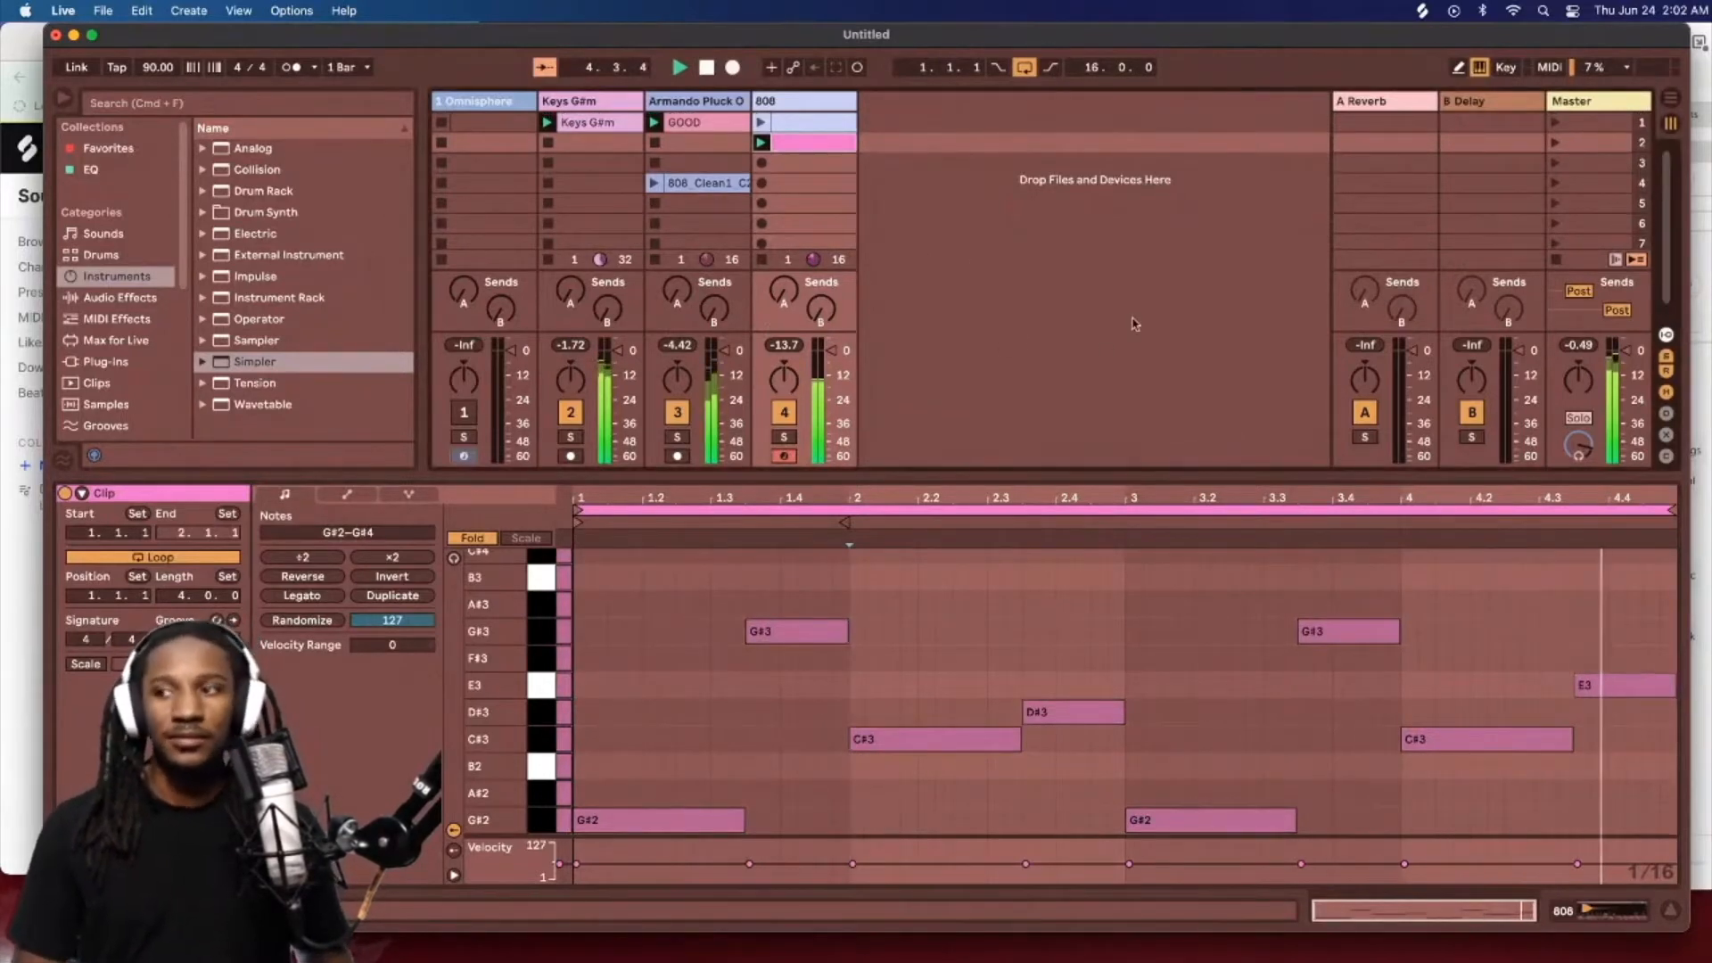
Step: Switch to the Splice website and filter the samples by the key of Ab minor and the Vocals instrument category
{"action": "left_click", "coordinate": [675, 253]}
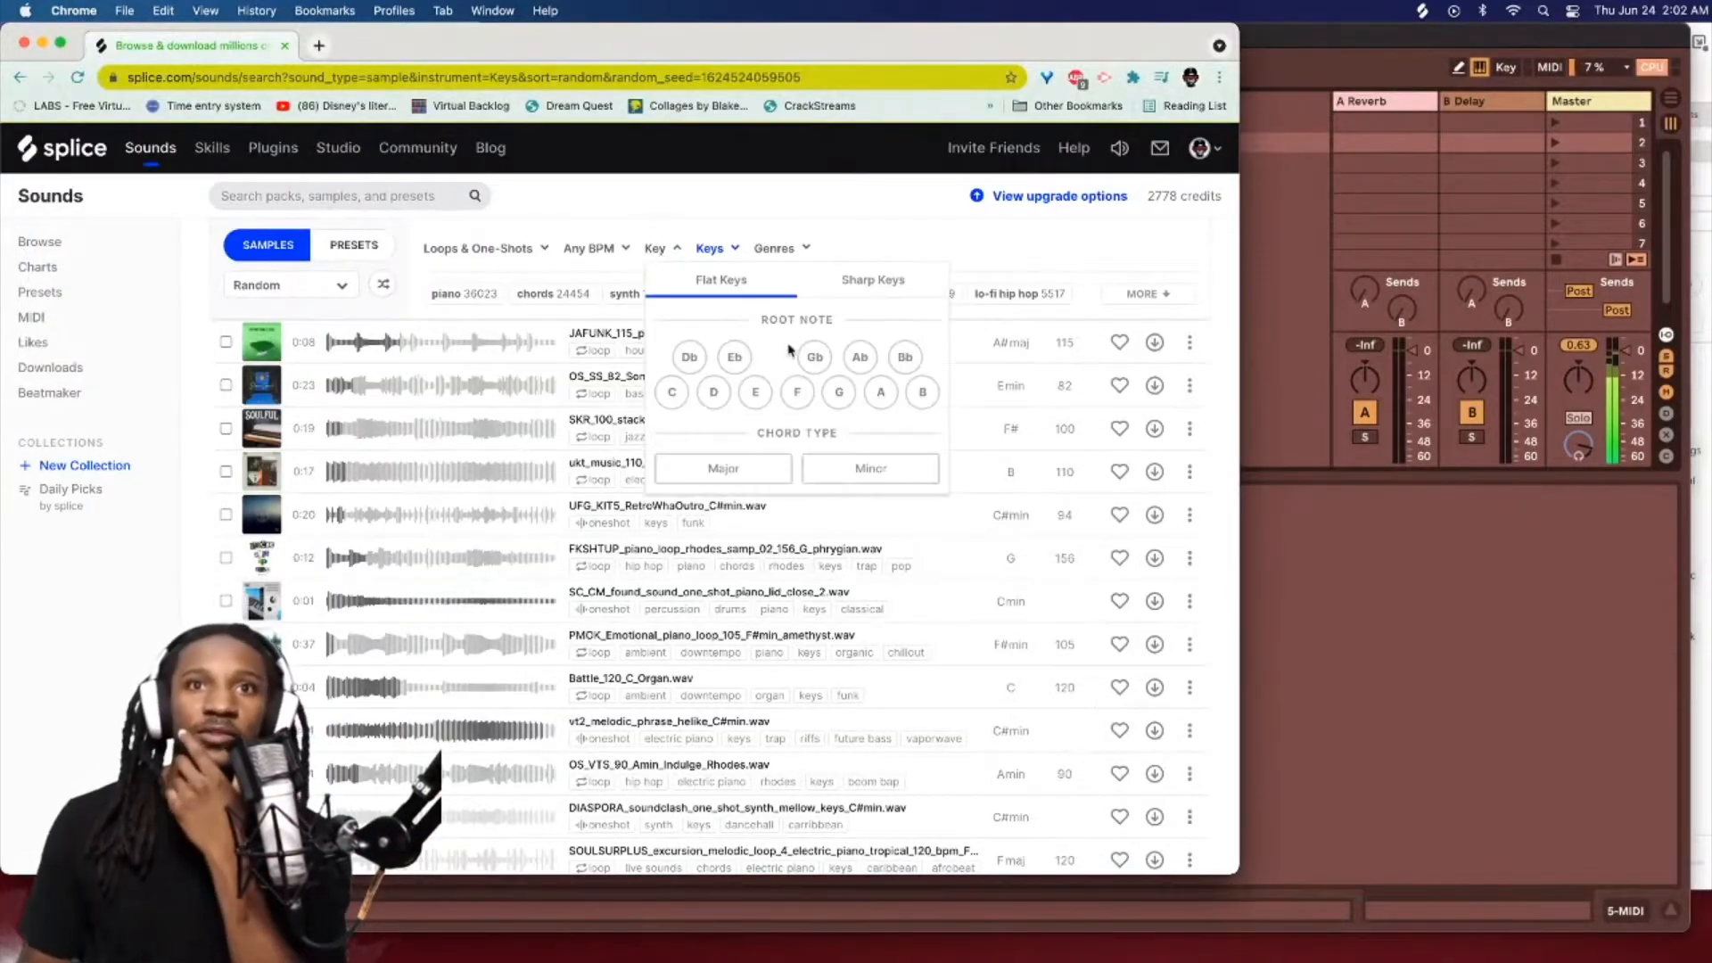
{"action": "left_click", "coordinate": [861, 366]}
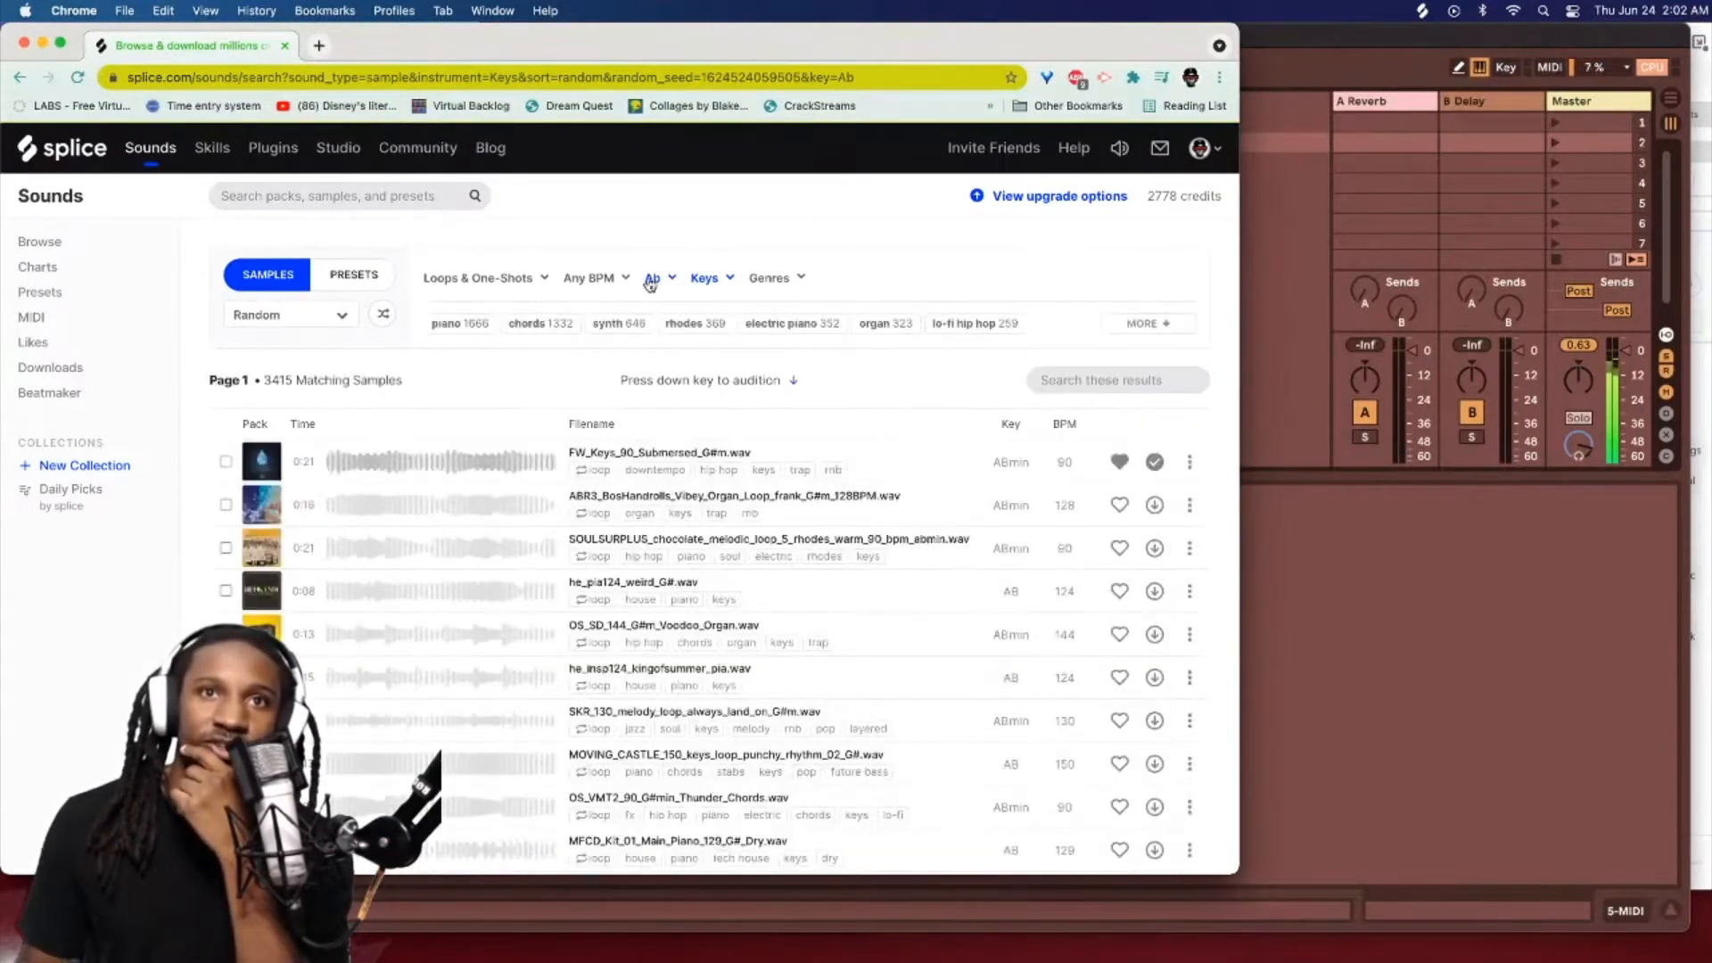
{"action": "left_click", "coordinate": [652, 279]}
{"action": "left_click", "coordinate": [830, 518]}
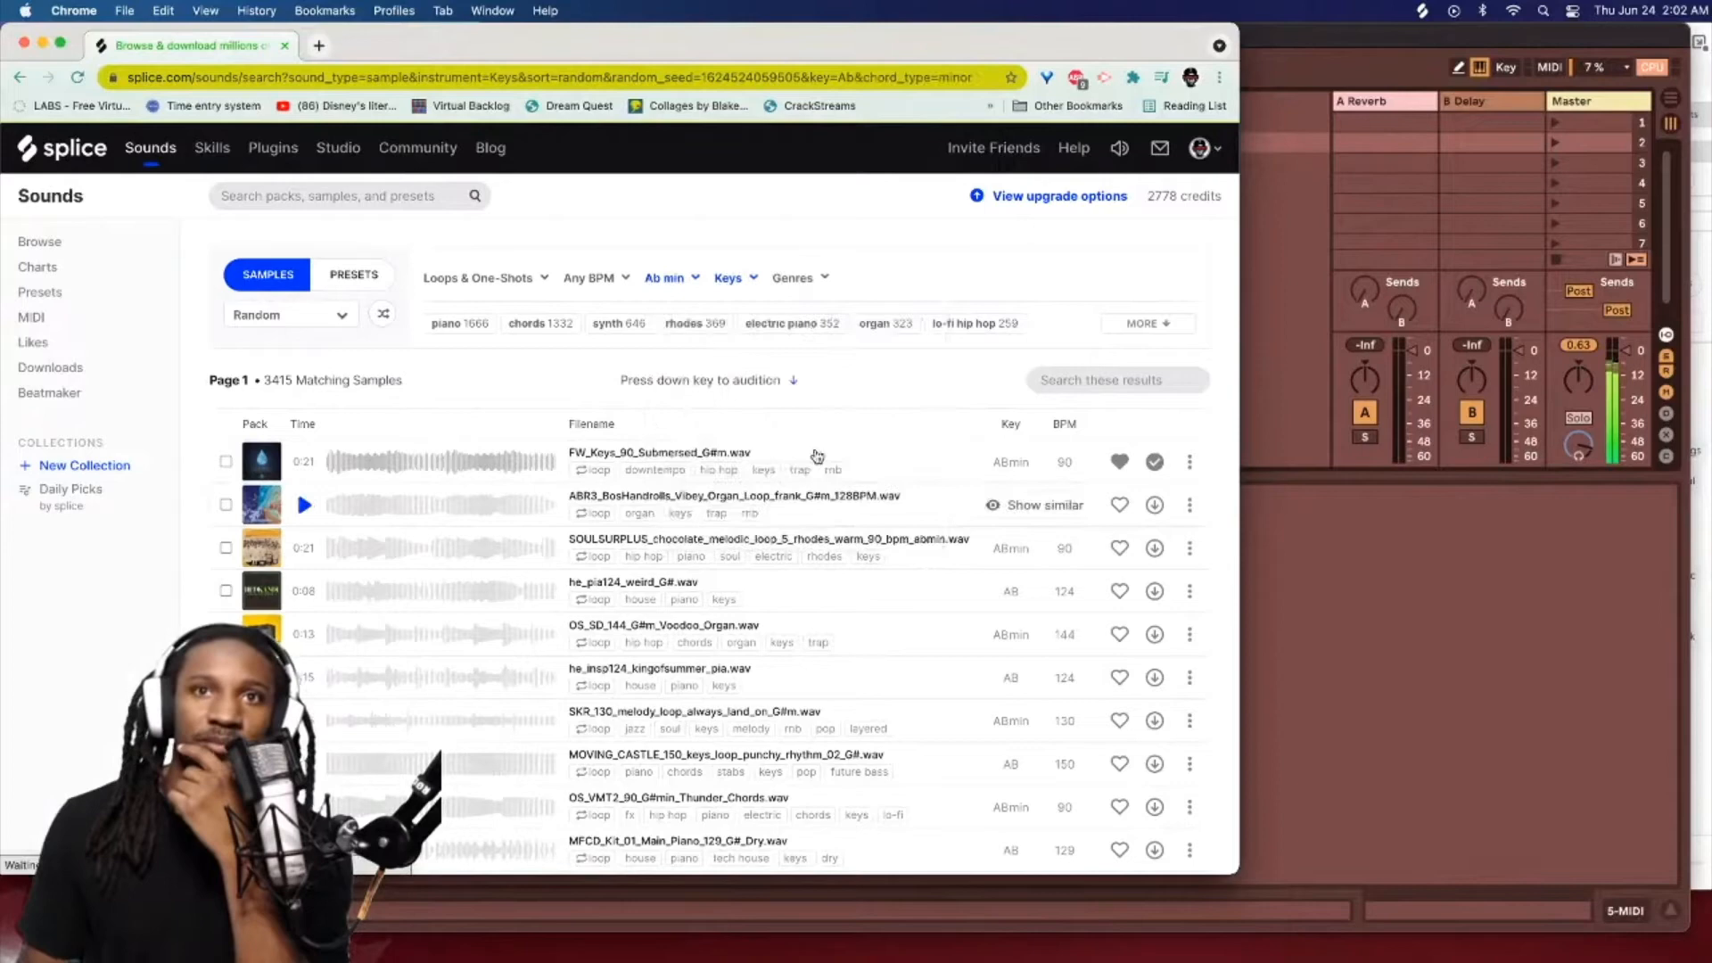
{"action": "left_click", "coordinate": [736, 279]}
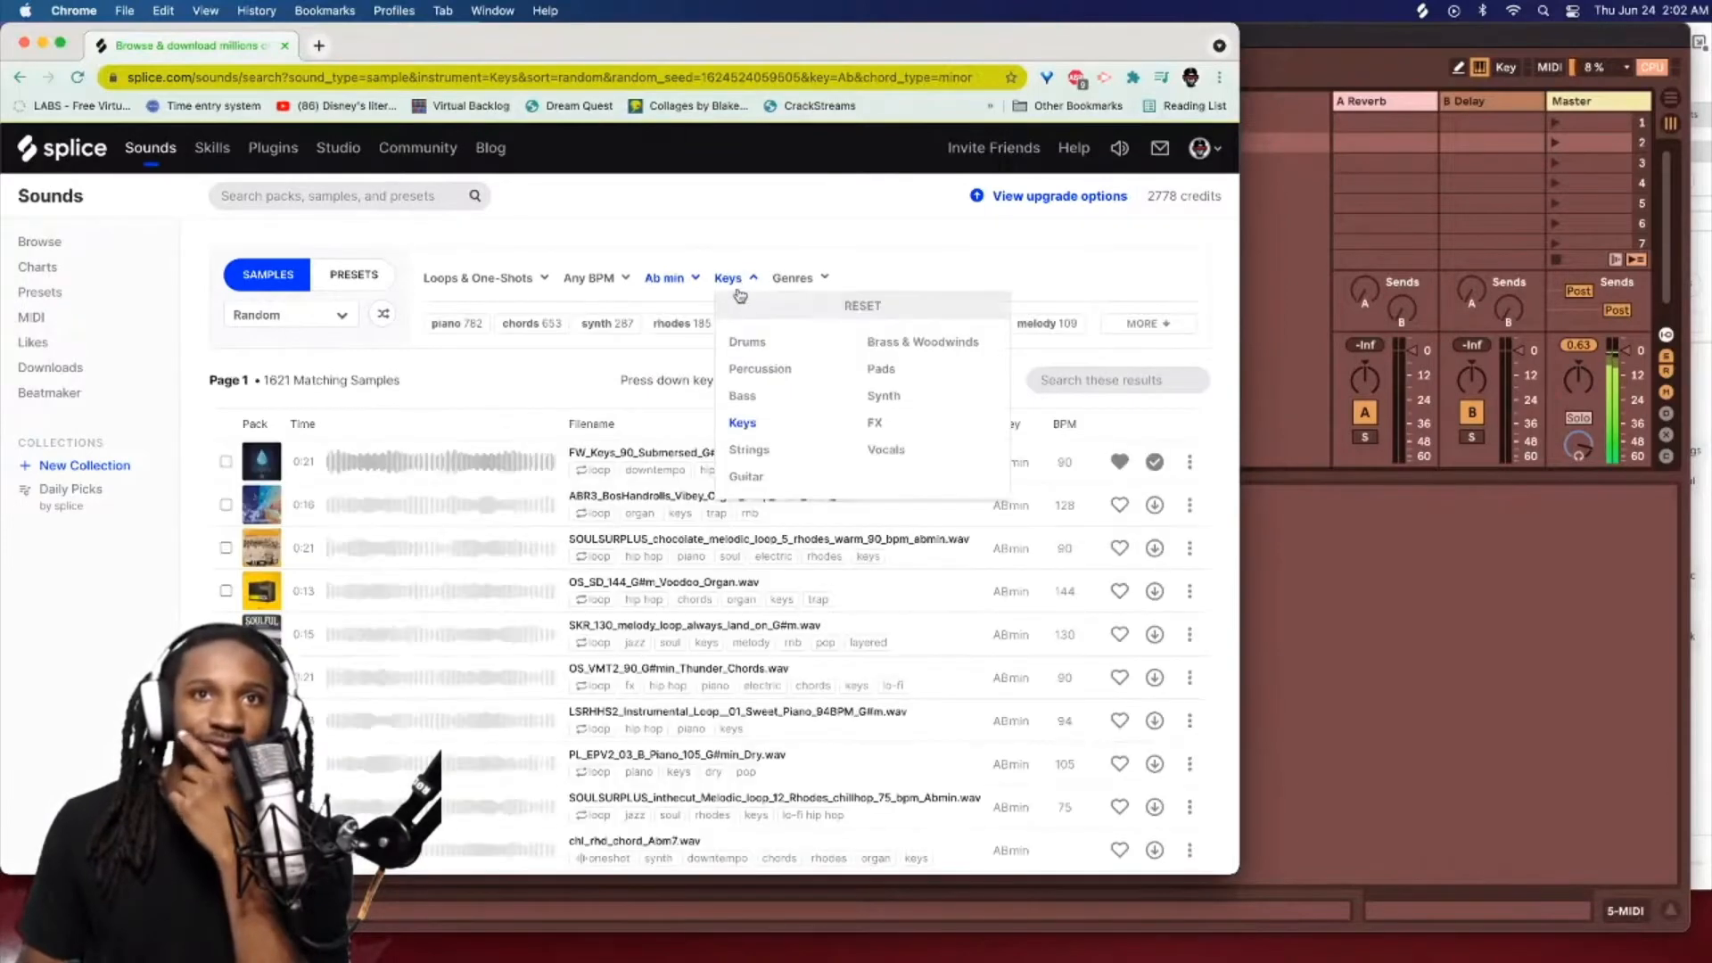
{"action": "left_click", "coordinate": [894, 460]}
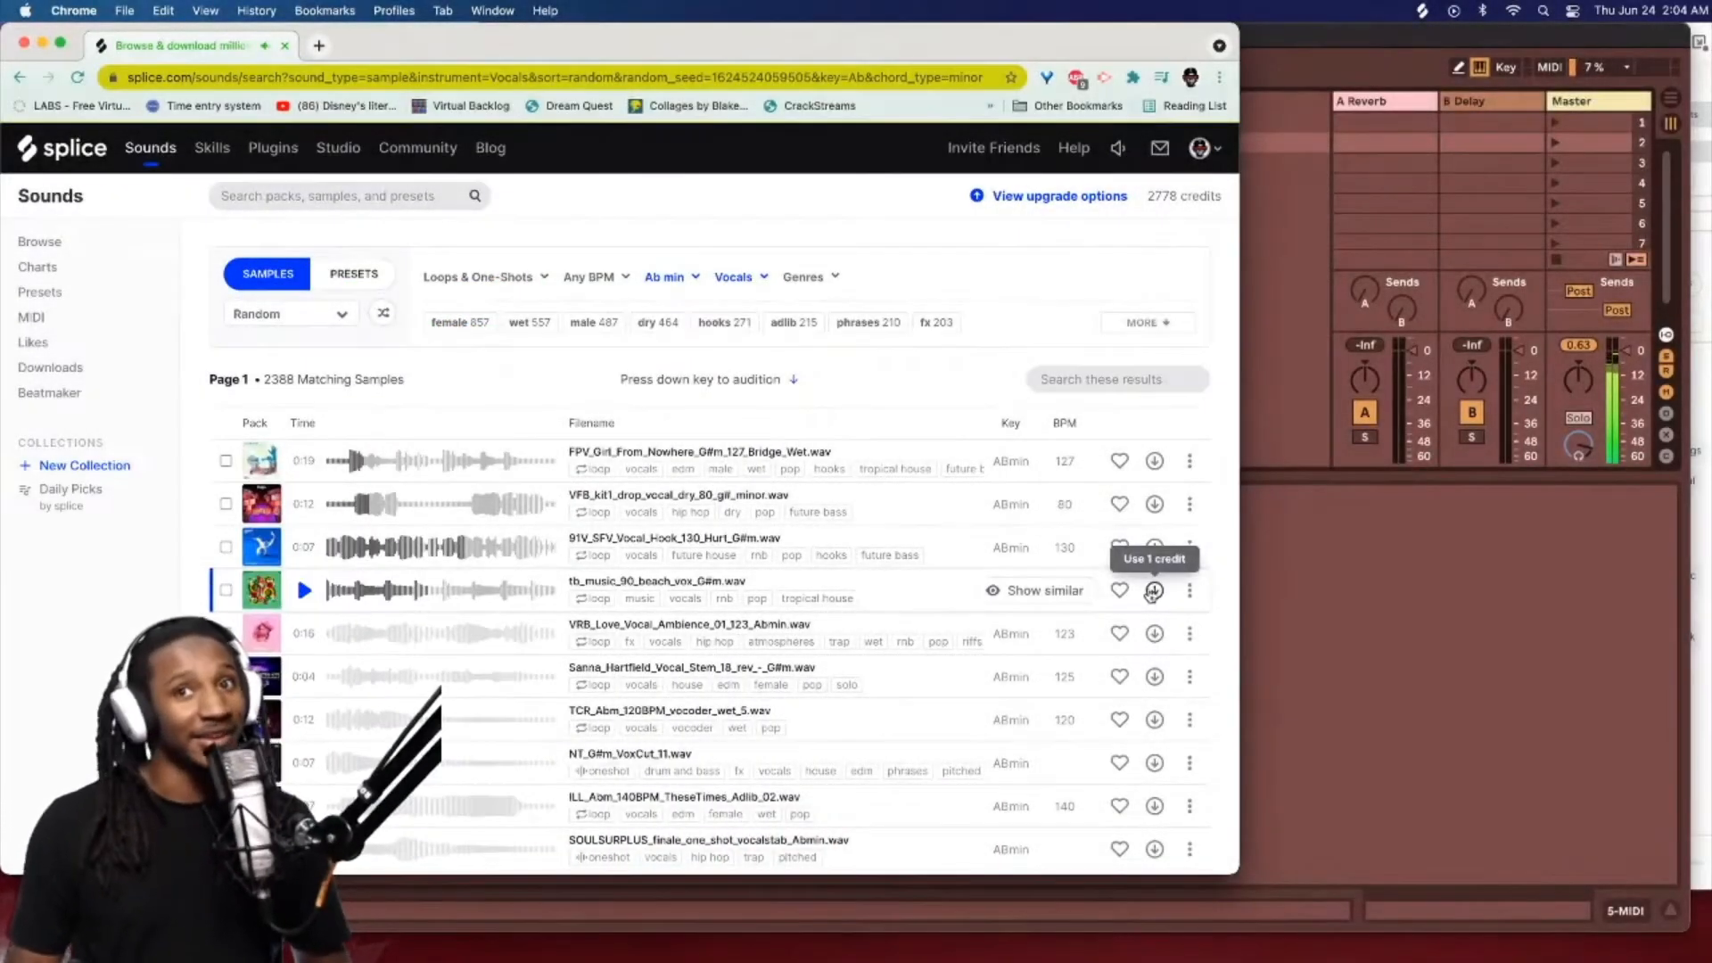
Step: Download tb_music_90_beach_vox_G#m.wav and list all downloads in the Splice desktop app
{"action": "left_click", "coordinate": [1155, 590]}
{"action": "key", "text": "super+Tab"}
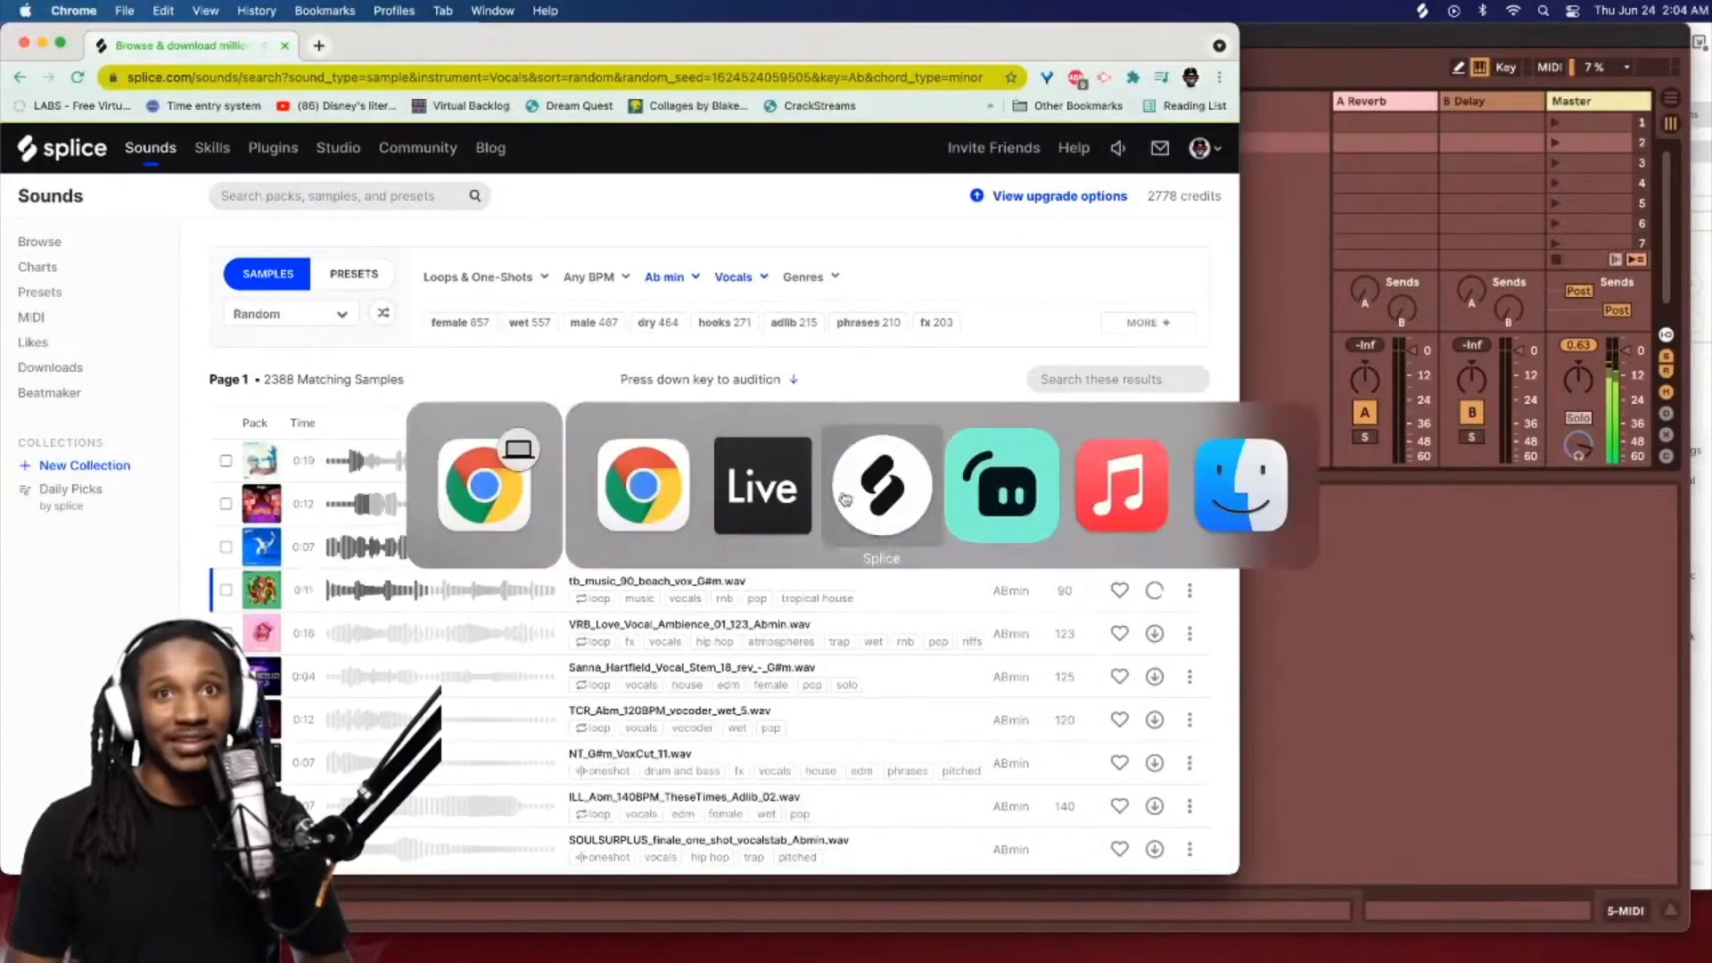
{"action": "left_click", "coordinate": [869, 498]}
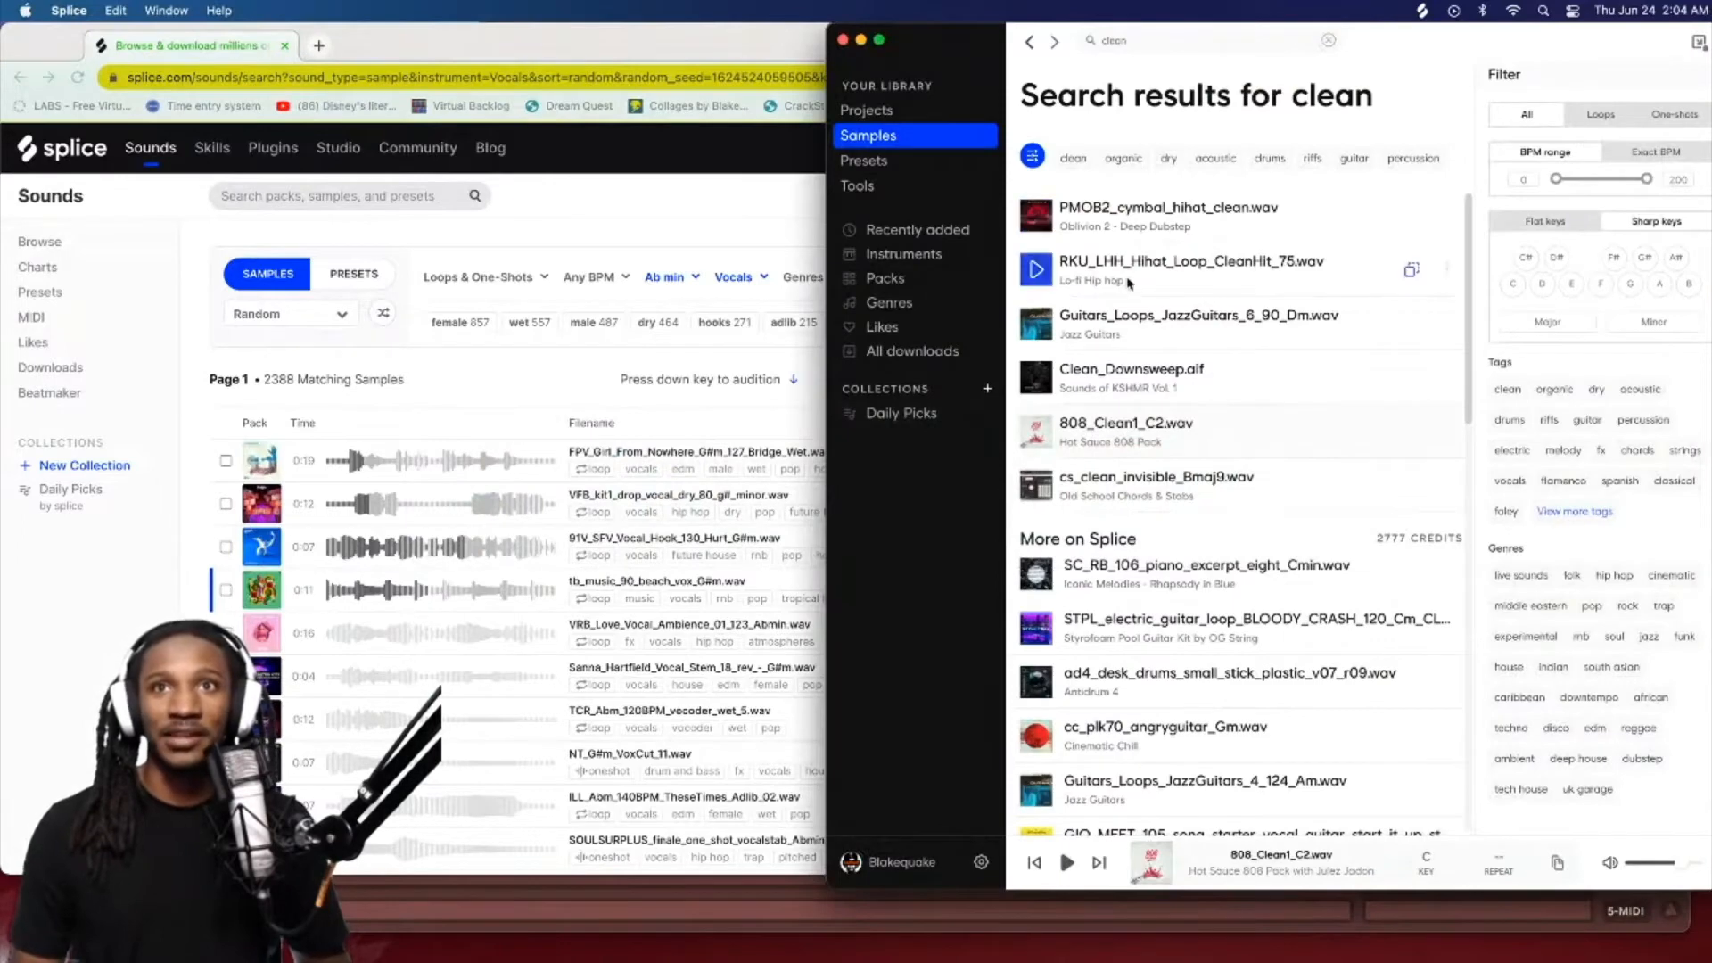
{"action": "left_click", "coordinate": [923, 351]}
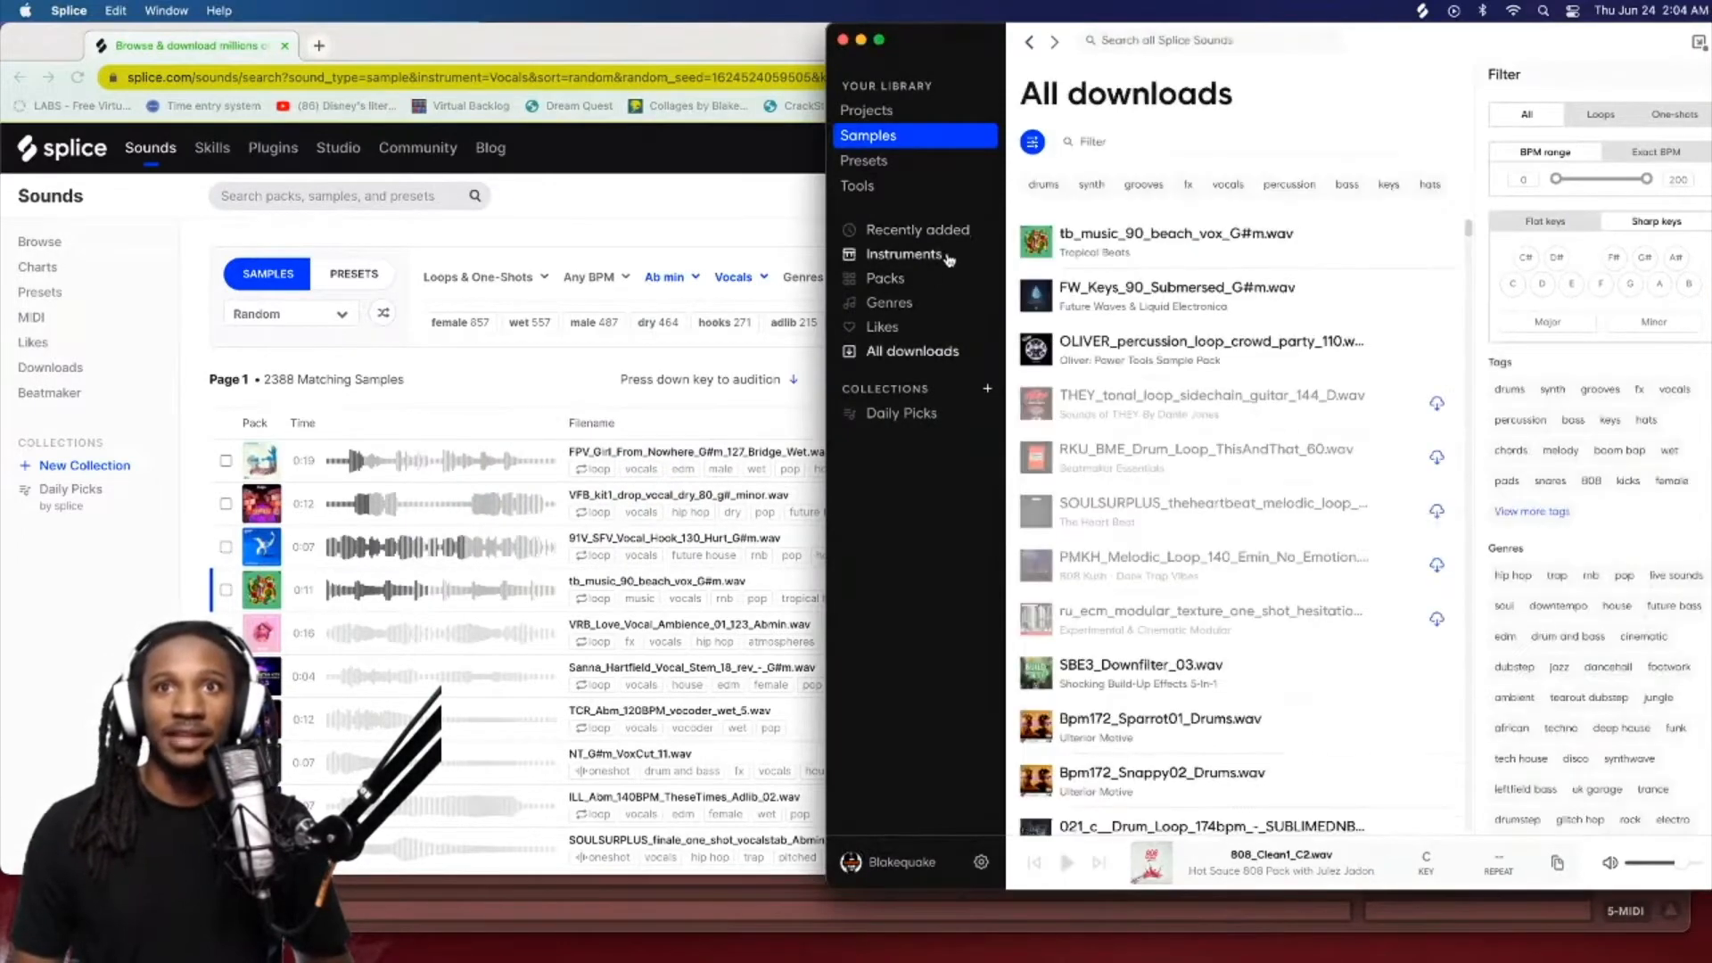
Step: Switch to Live, add an audio track, place the tb_music_90_beach_vox_G#m sample in its first session slot and launch it
{"action": "key", "text": "super+Tab"}
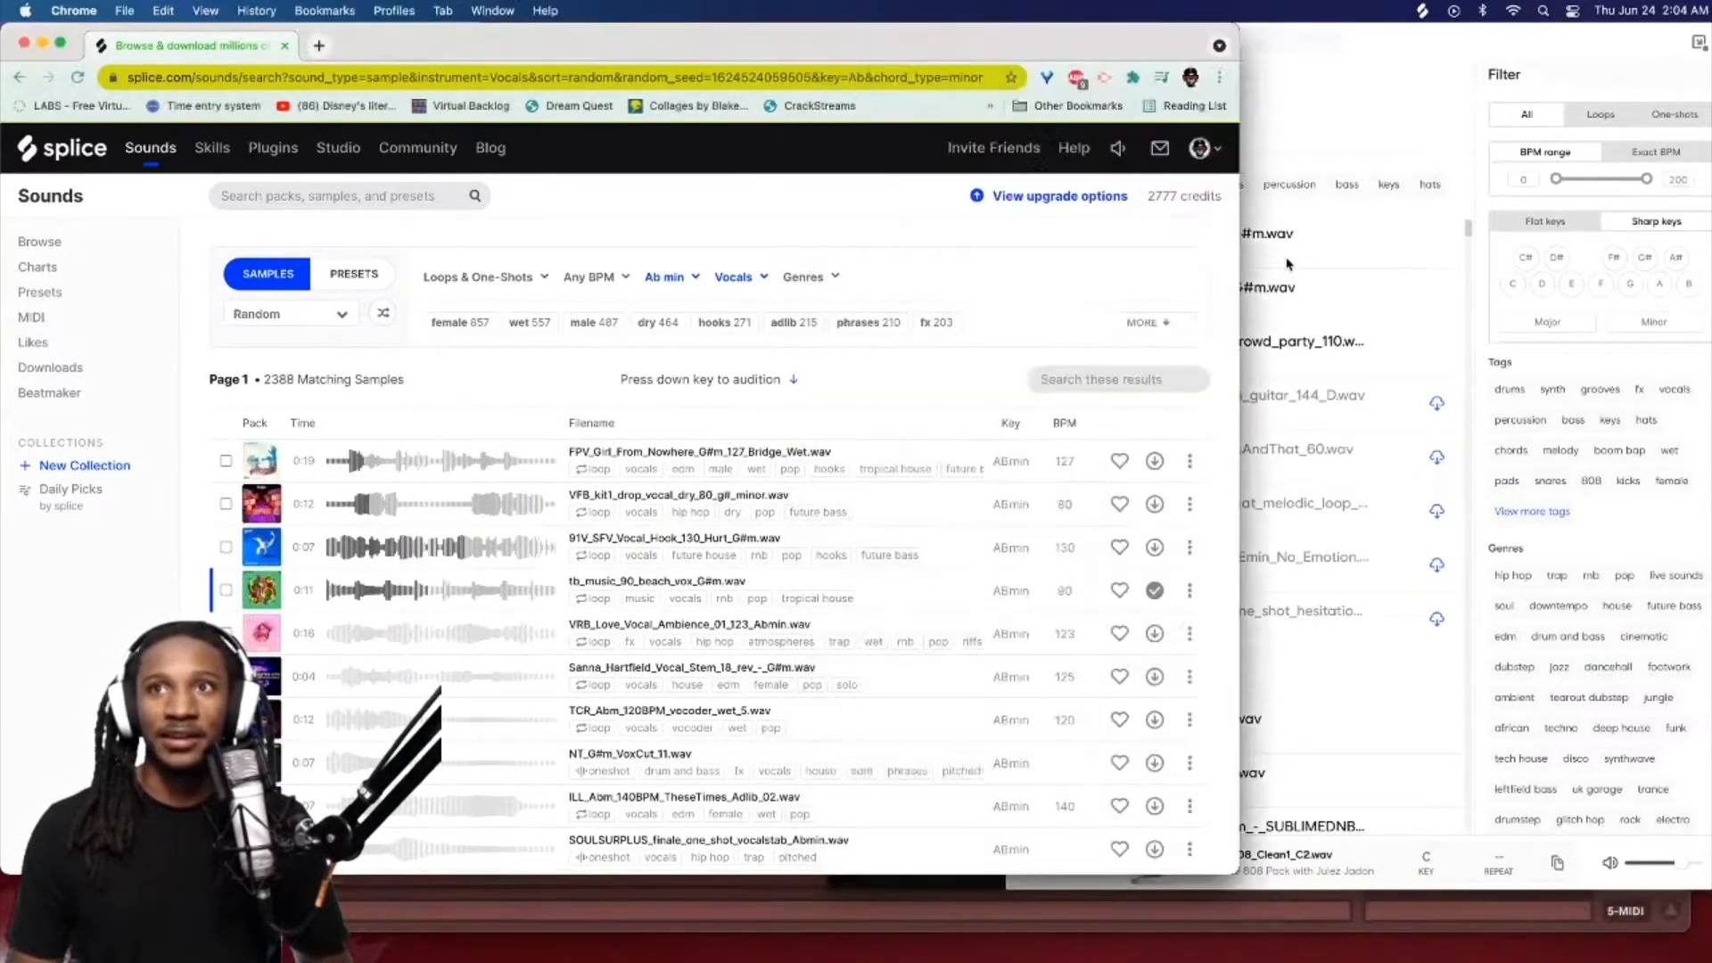
{"action": "key", "text": "super+Tab"}
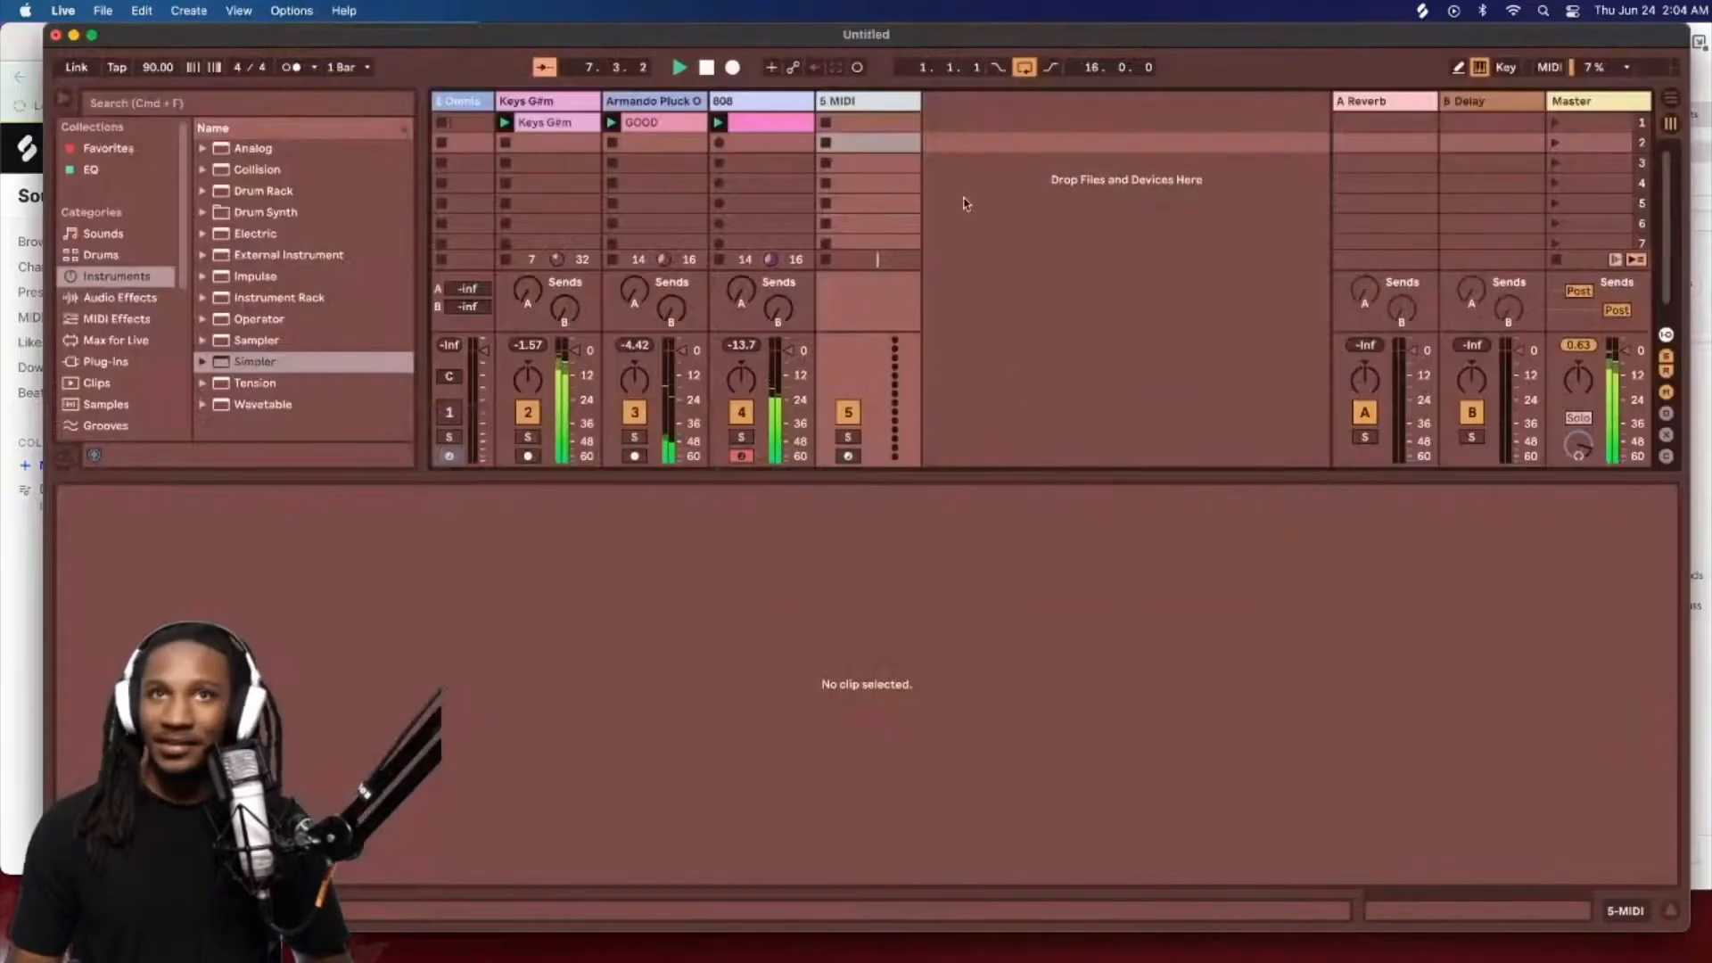
{"action": "key", "text": "super+t"}
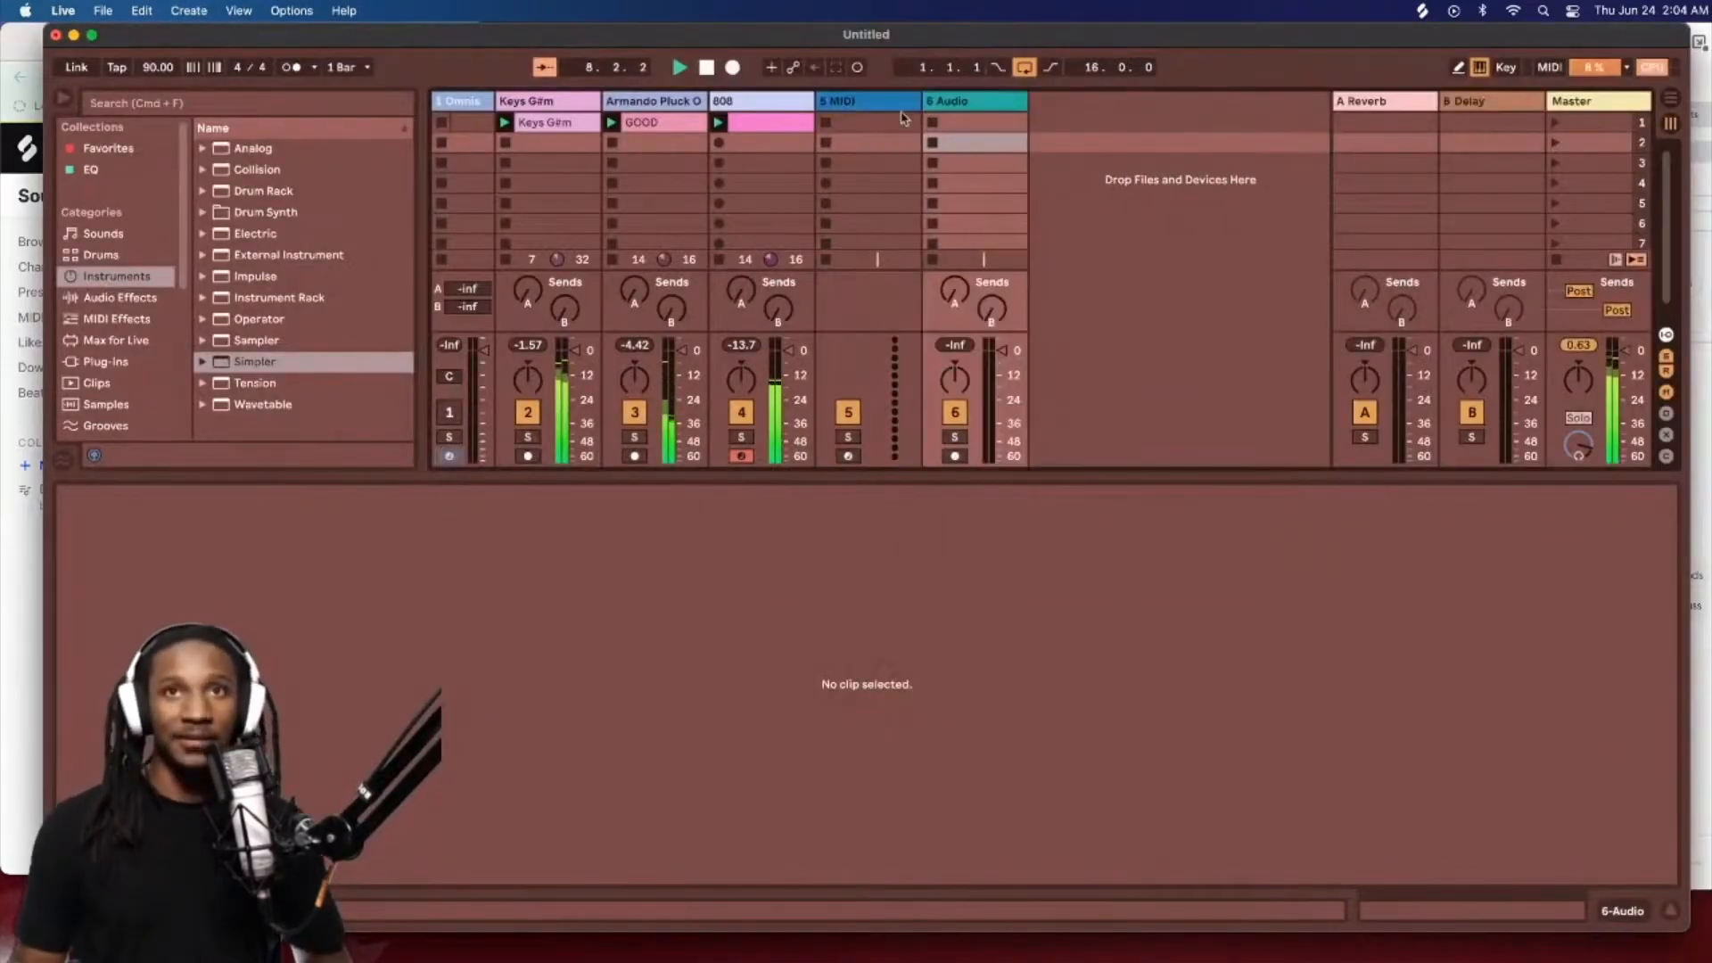
{"action": "left_click", "coordinate": [963, 125]}
{"action": "key", "text": "super+v"}
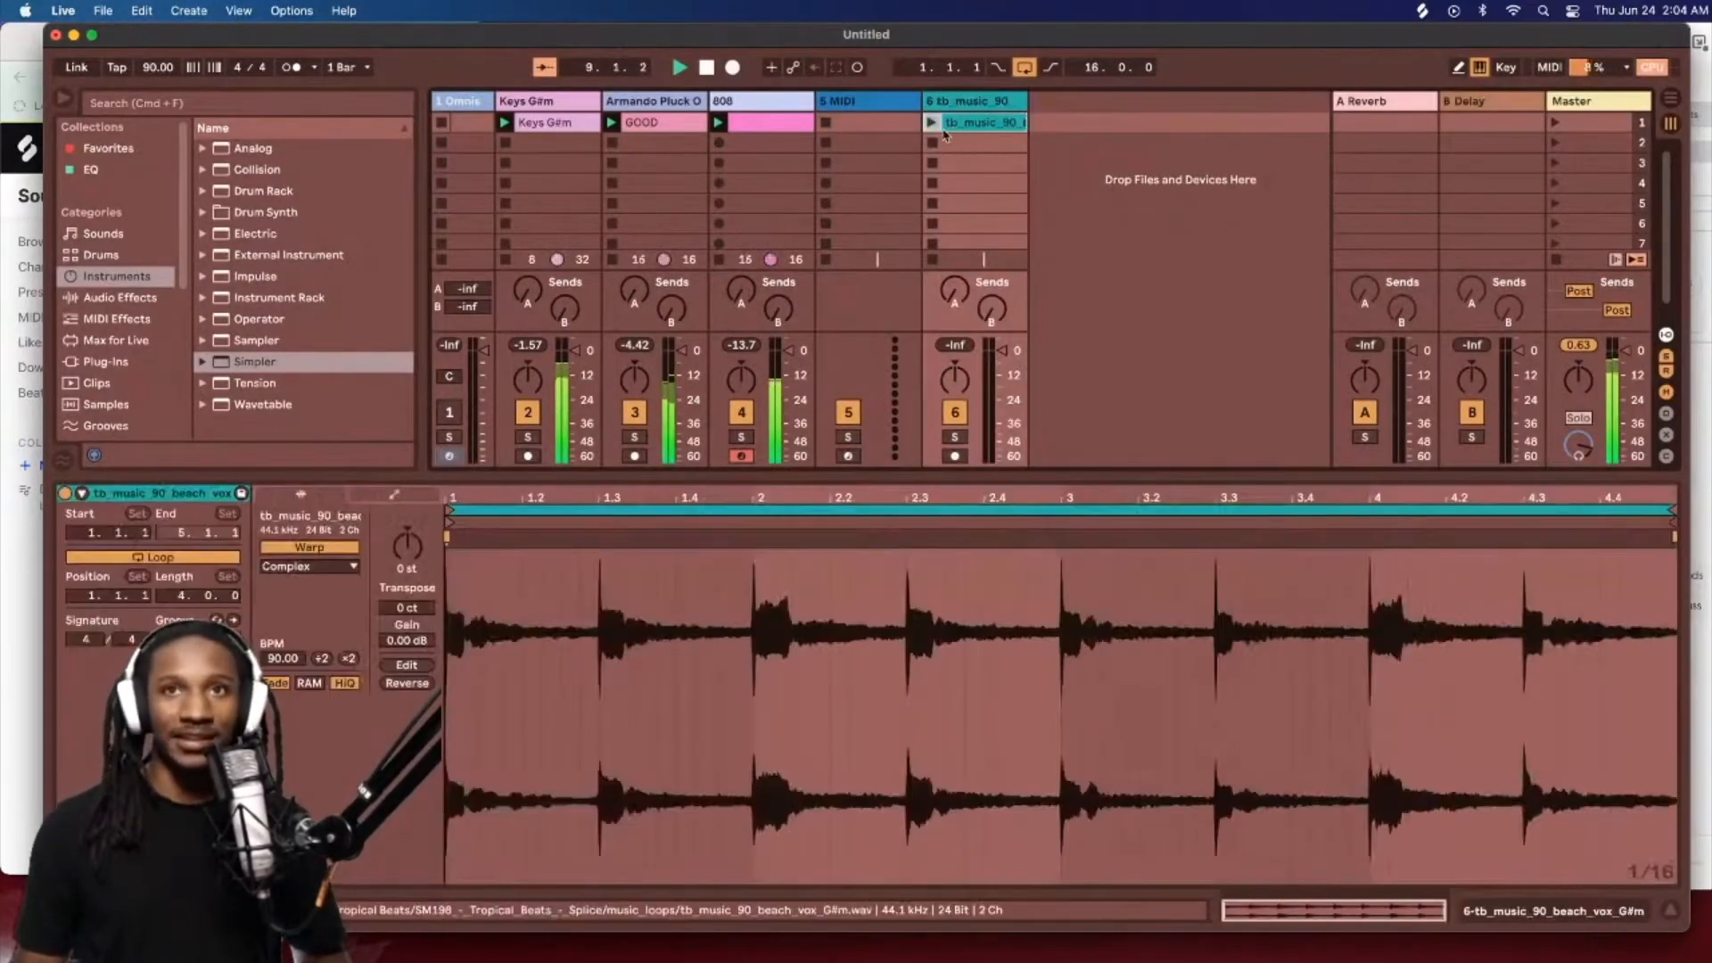
{"action": "left_click", "coordinate": [934, 124]}
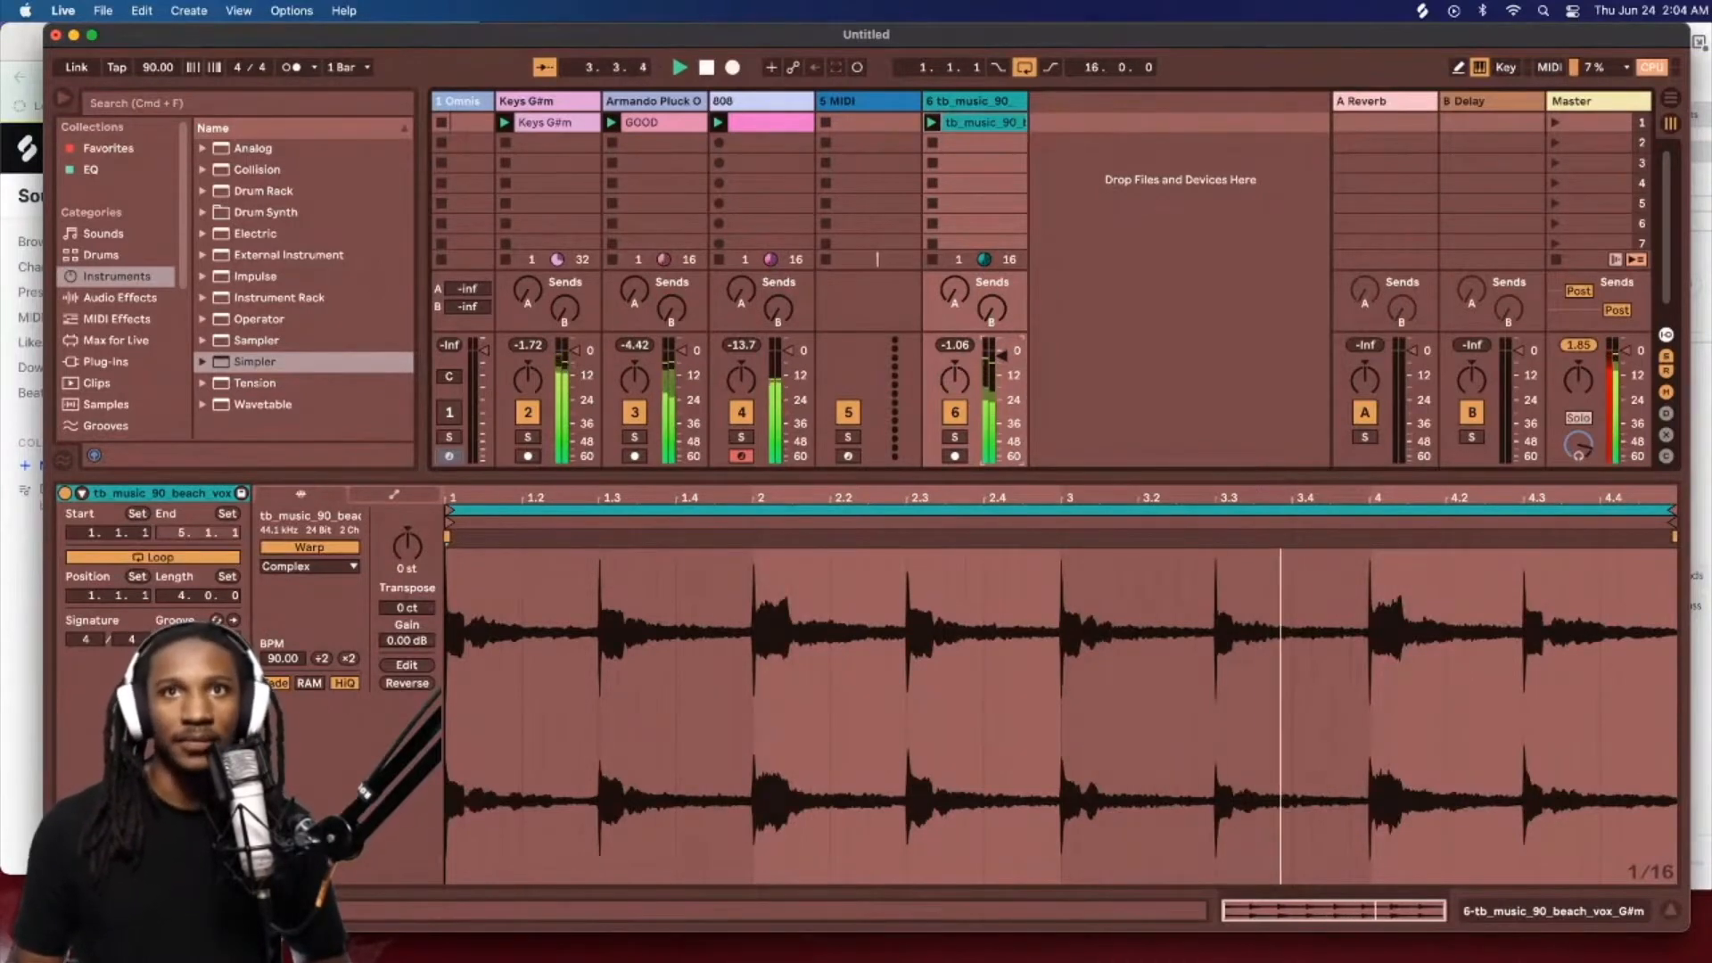
{"action": "double_click", "coordinate": [953, 103]}
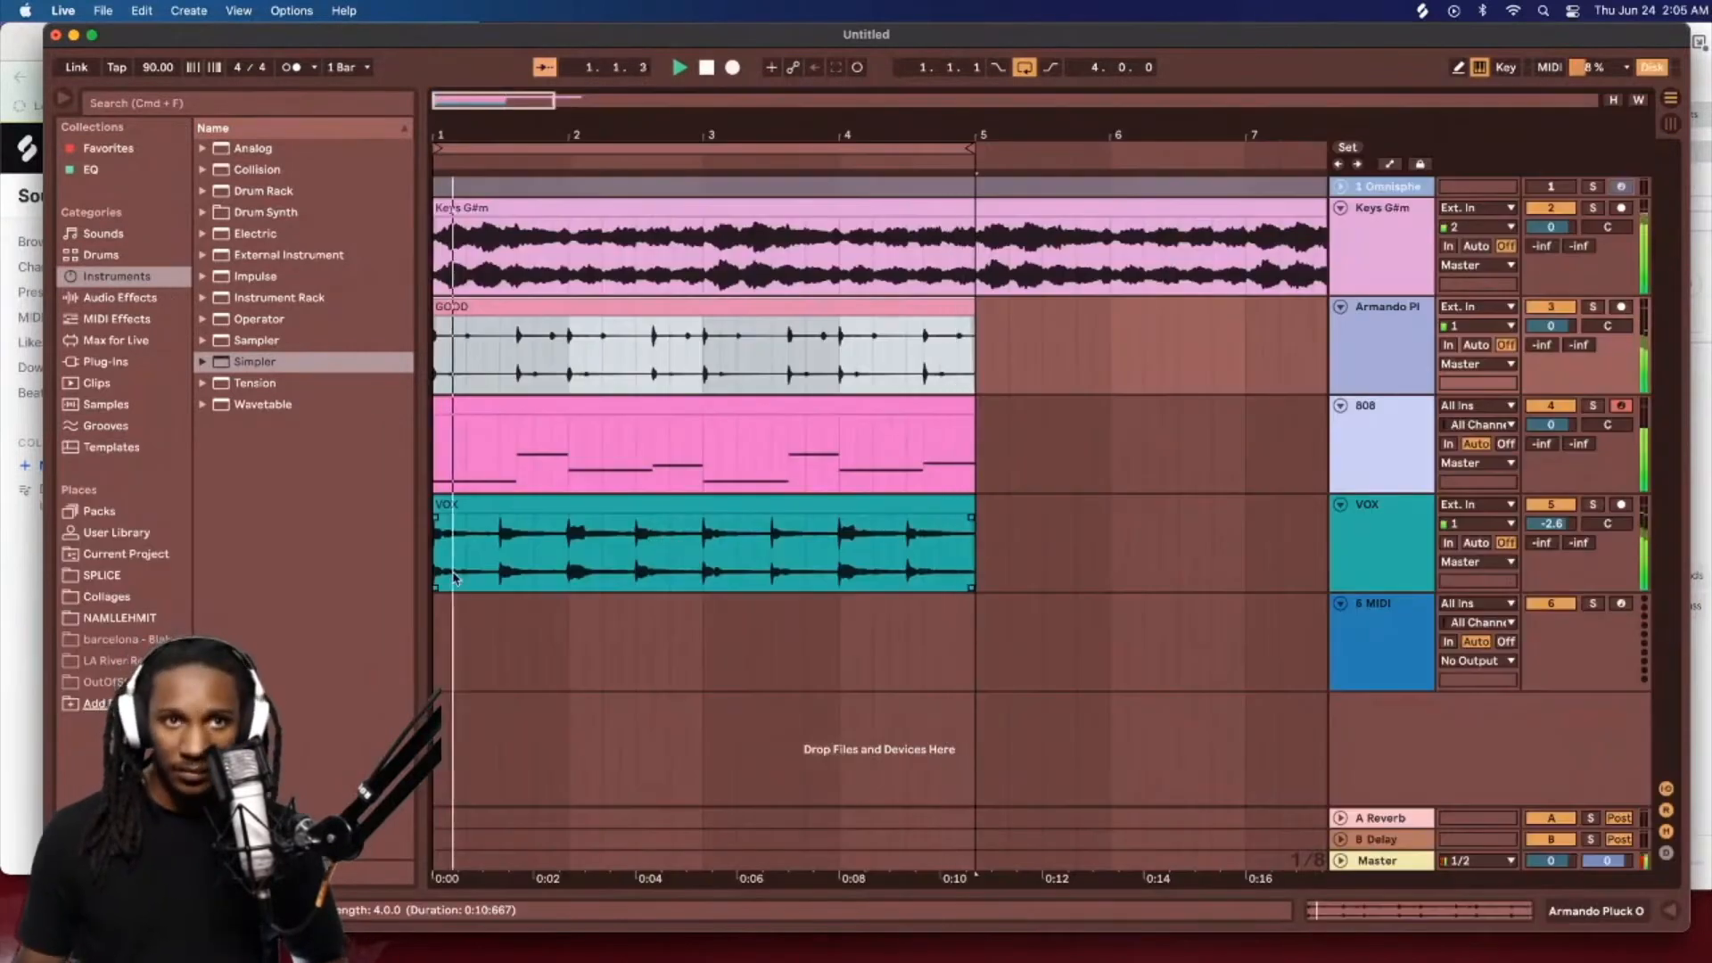
Step: Split the VOX clip in the arrangement after its first two bars and duplicate that part over bars 3 and 4
{"action": "left_click_drag", "start_coordinate": [504, 546], "coordinate": [563, 544]}
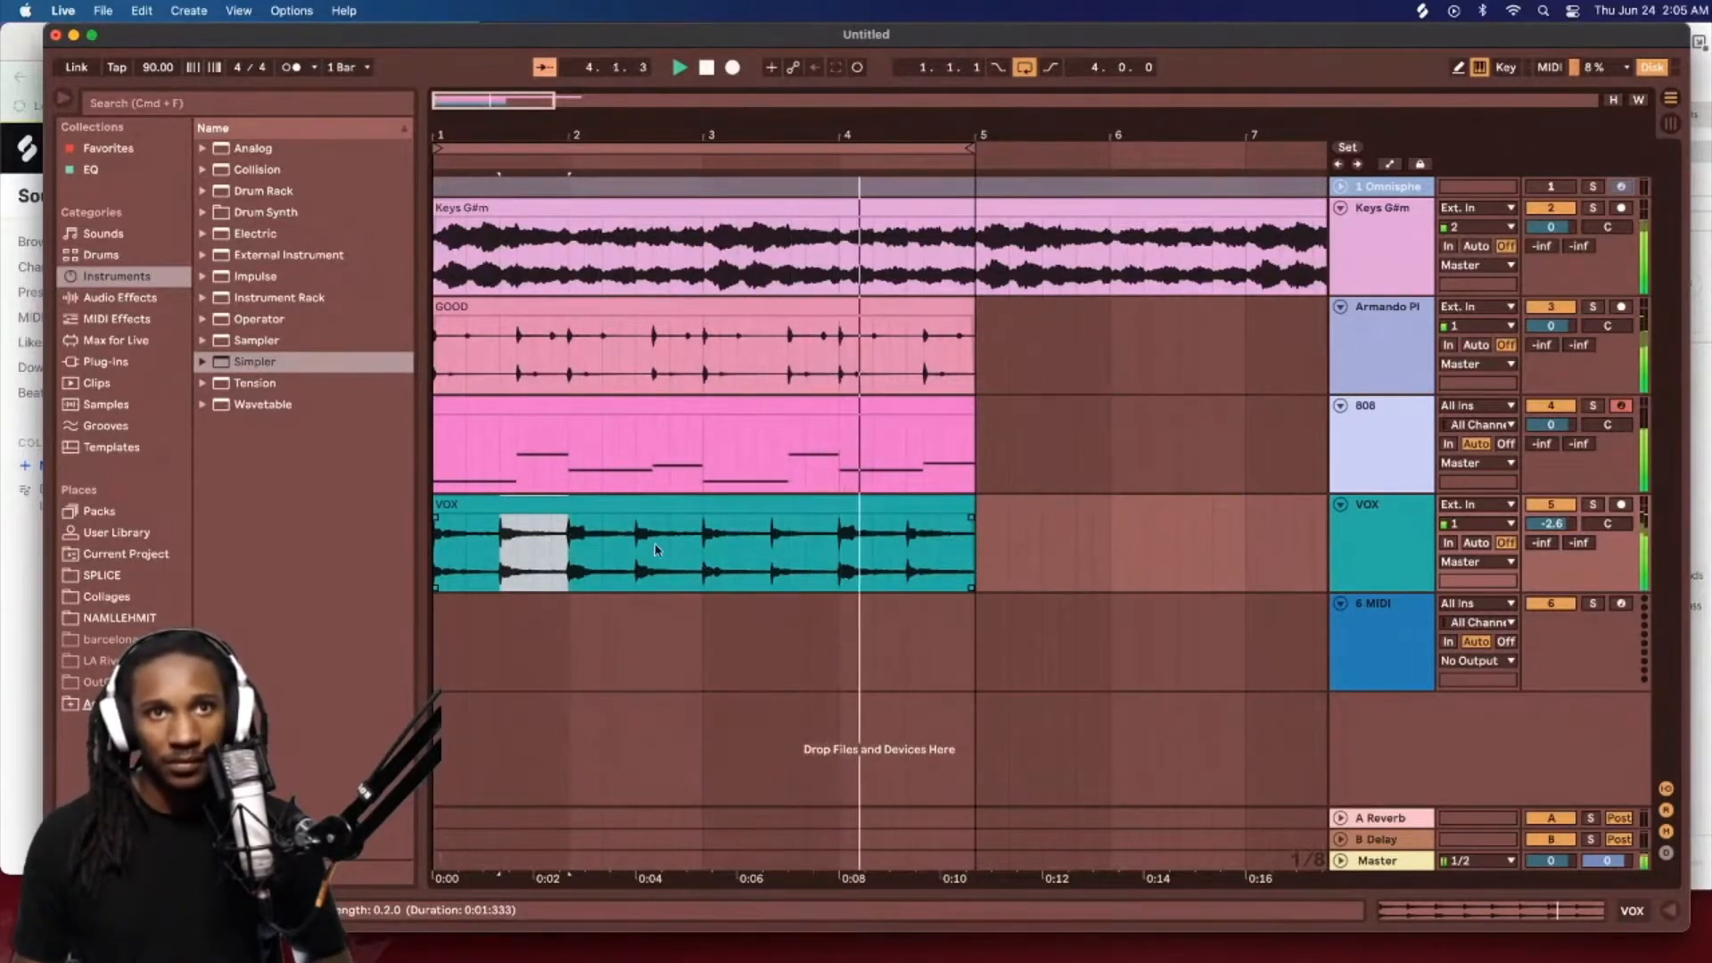
{"action": "left_click_drag", "start_coordinate": [701, 546], "coordinate": [432, 548]}
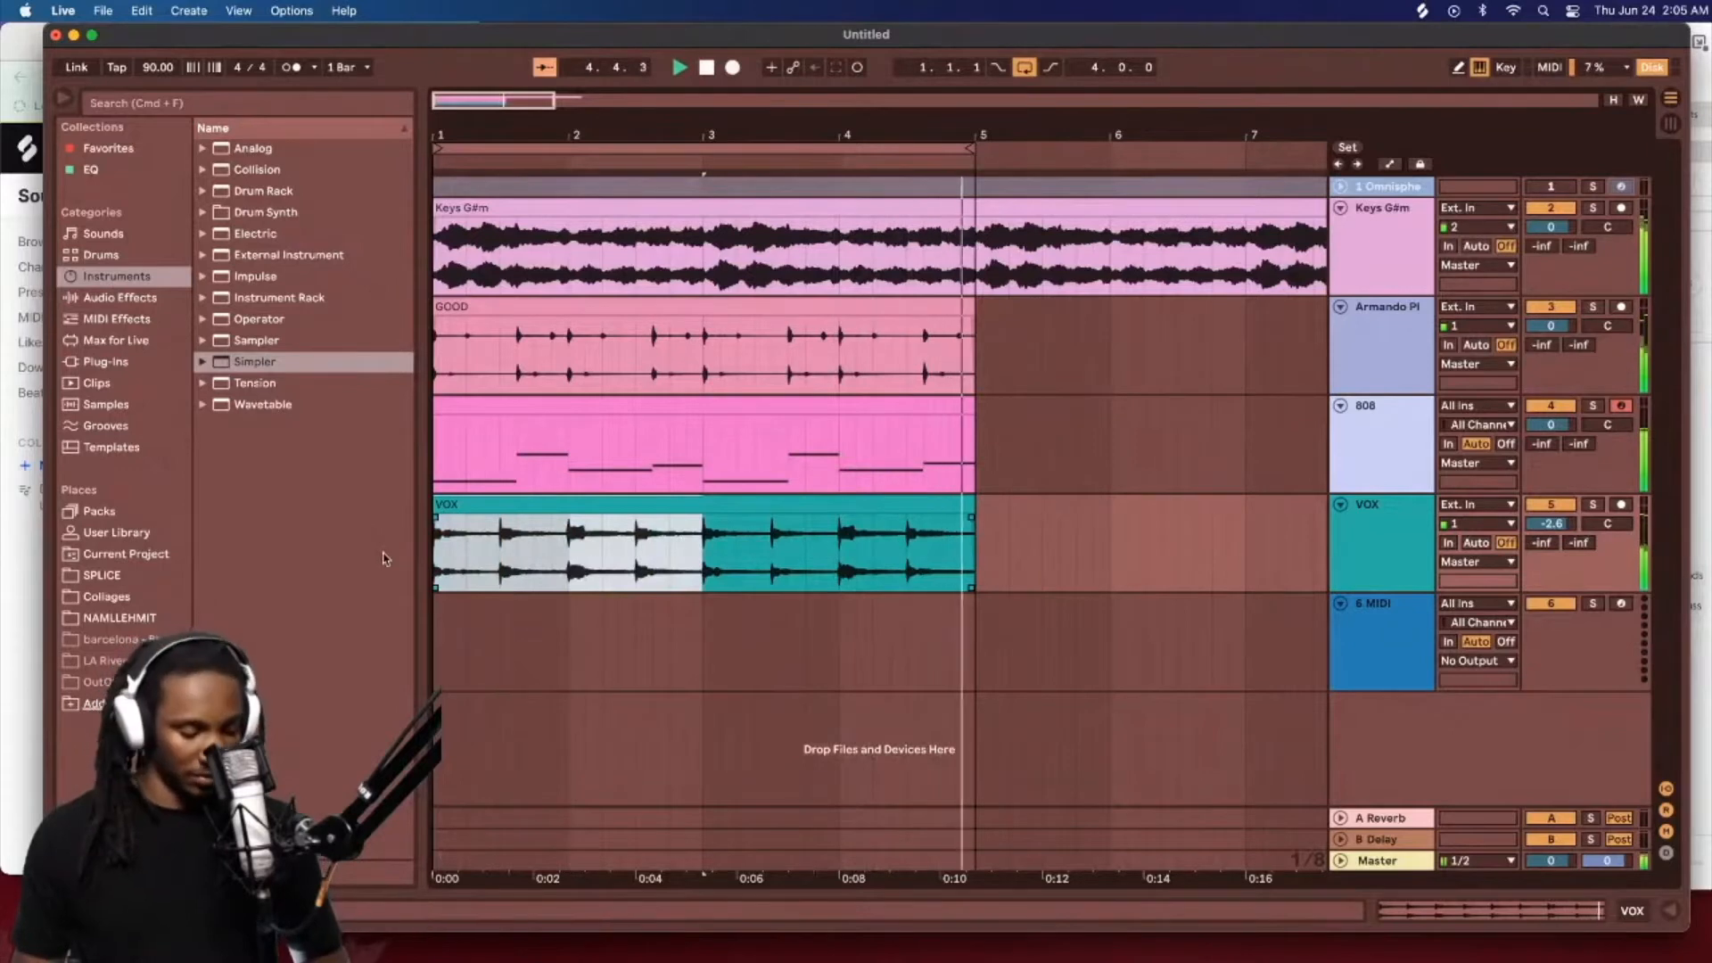
{"action": "key", "text": "super+e"}
{"action": "key", "text": "super+d"}
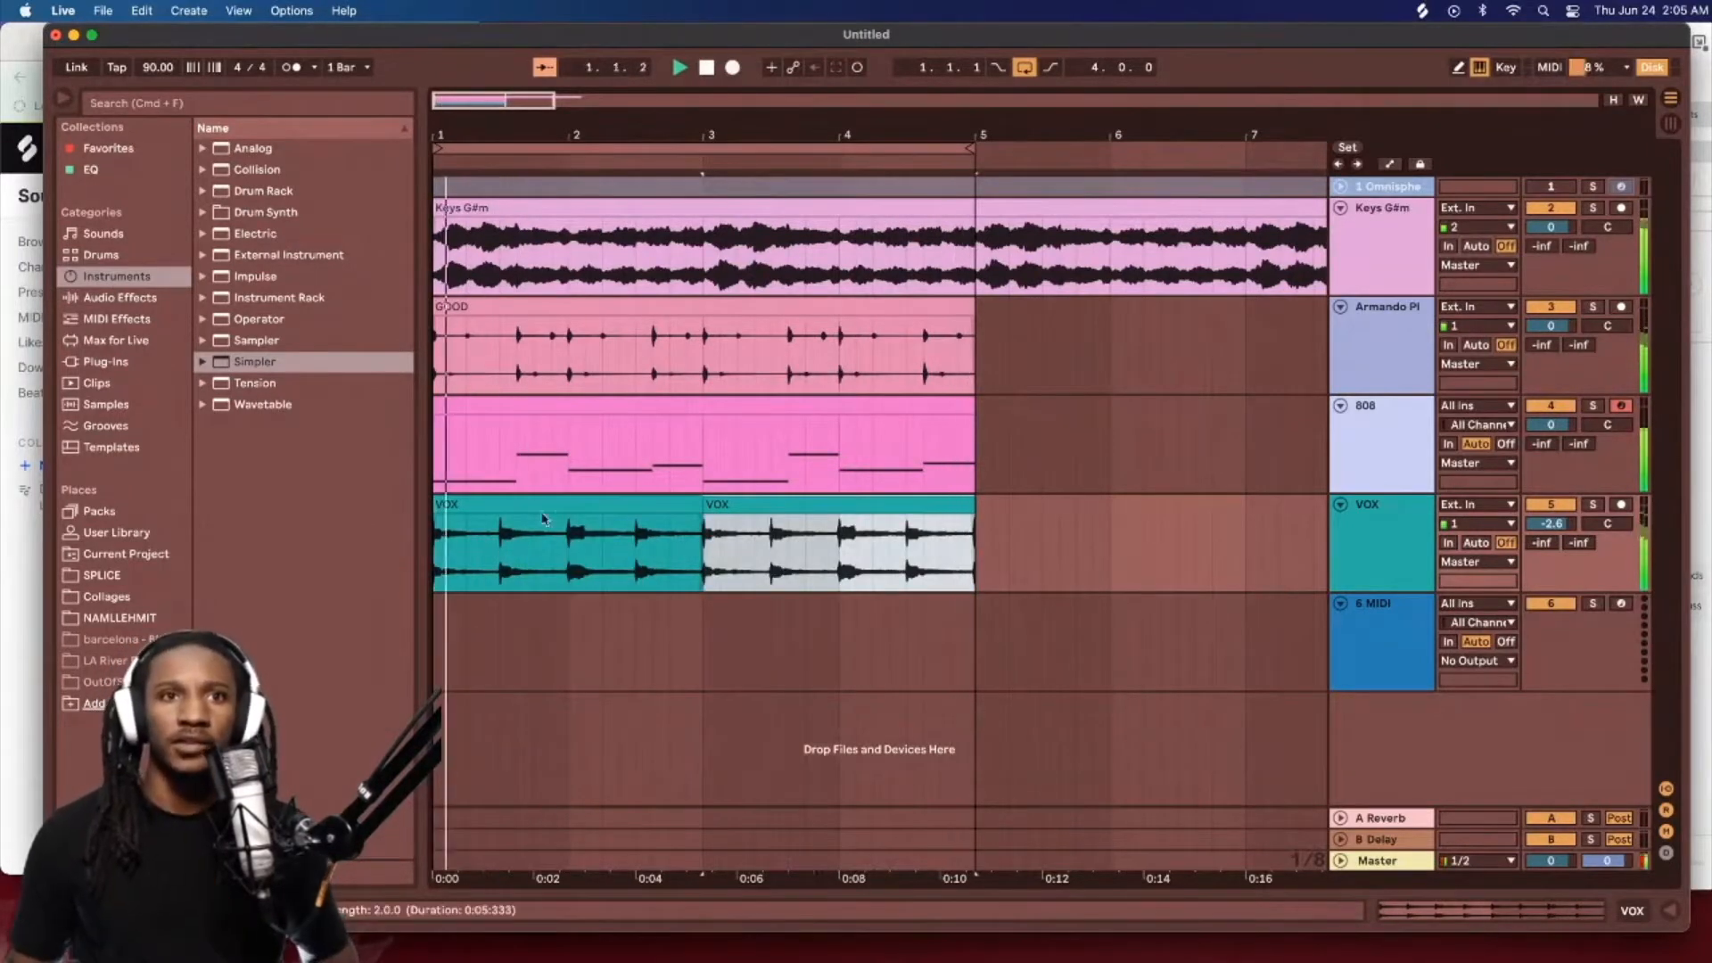
Step: In the first VOX clip, set warp markers at 2, about 2.1.3 and 2.3, and shift the middle one slightly earlier
{"action": "left_click", "coordinate": [547, 506]}
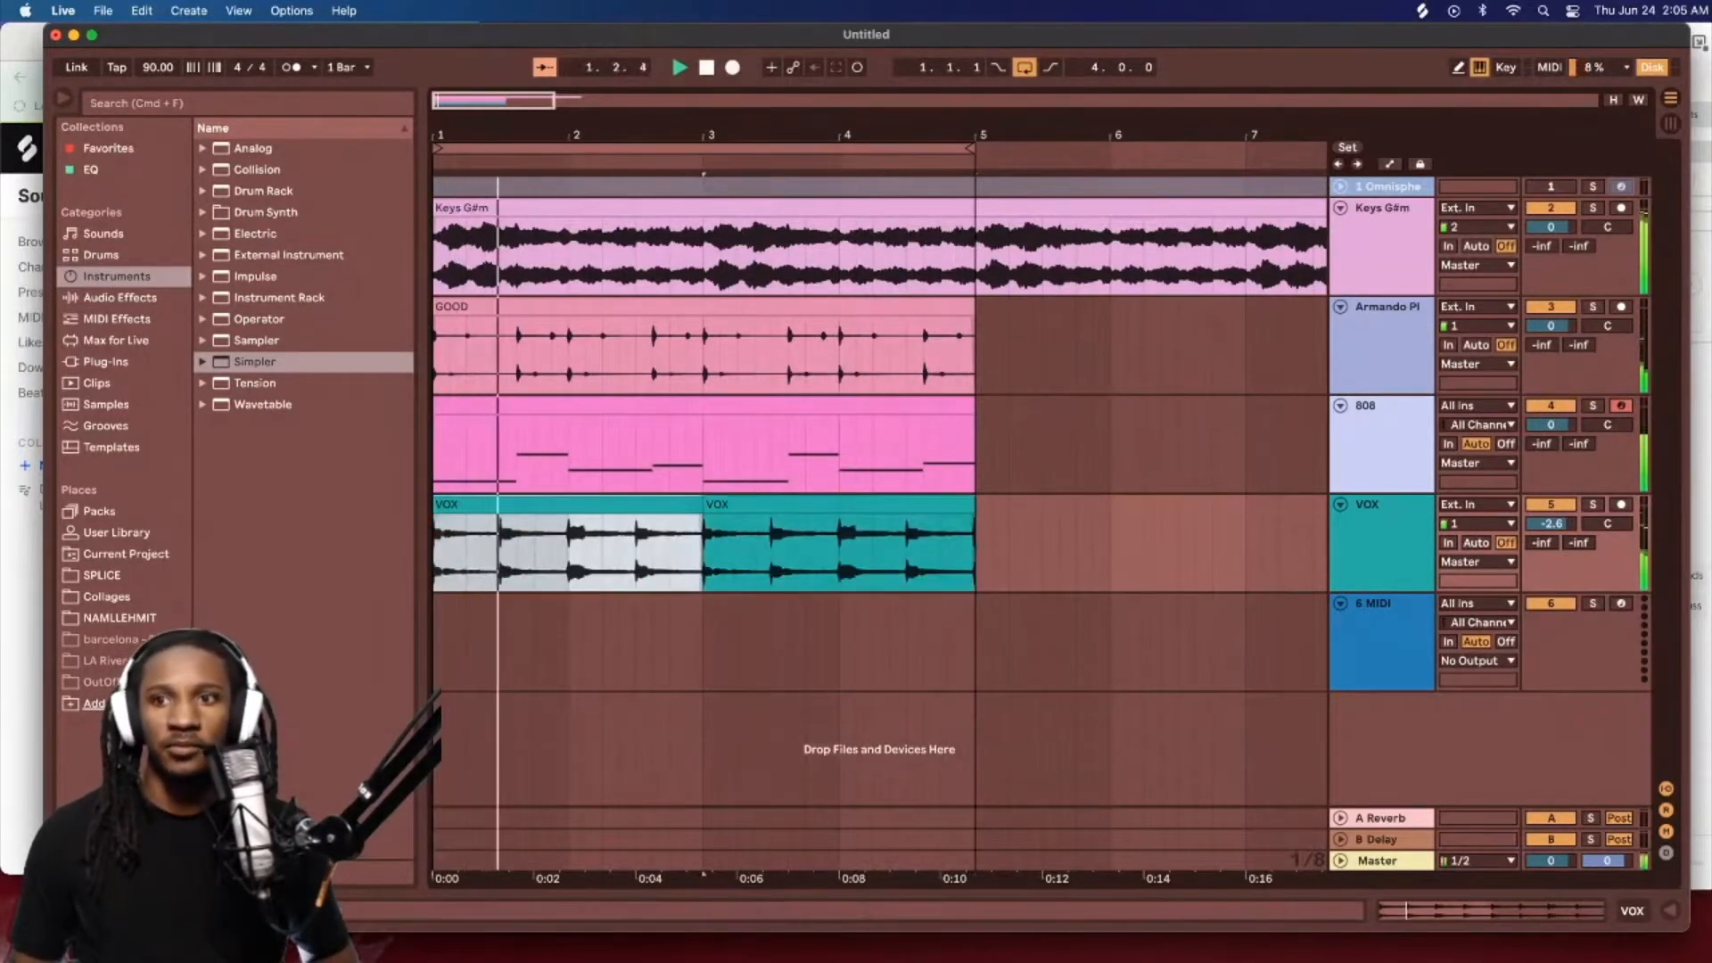
{"action": "left_click", "coordinate": [1426, 911]}
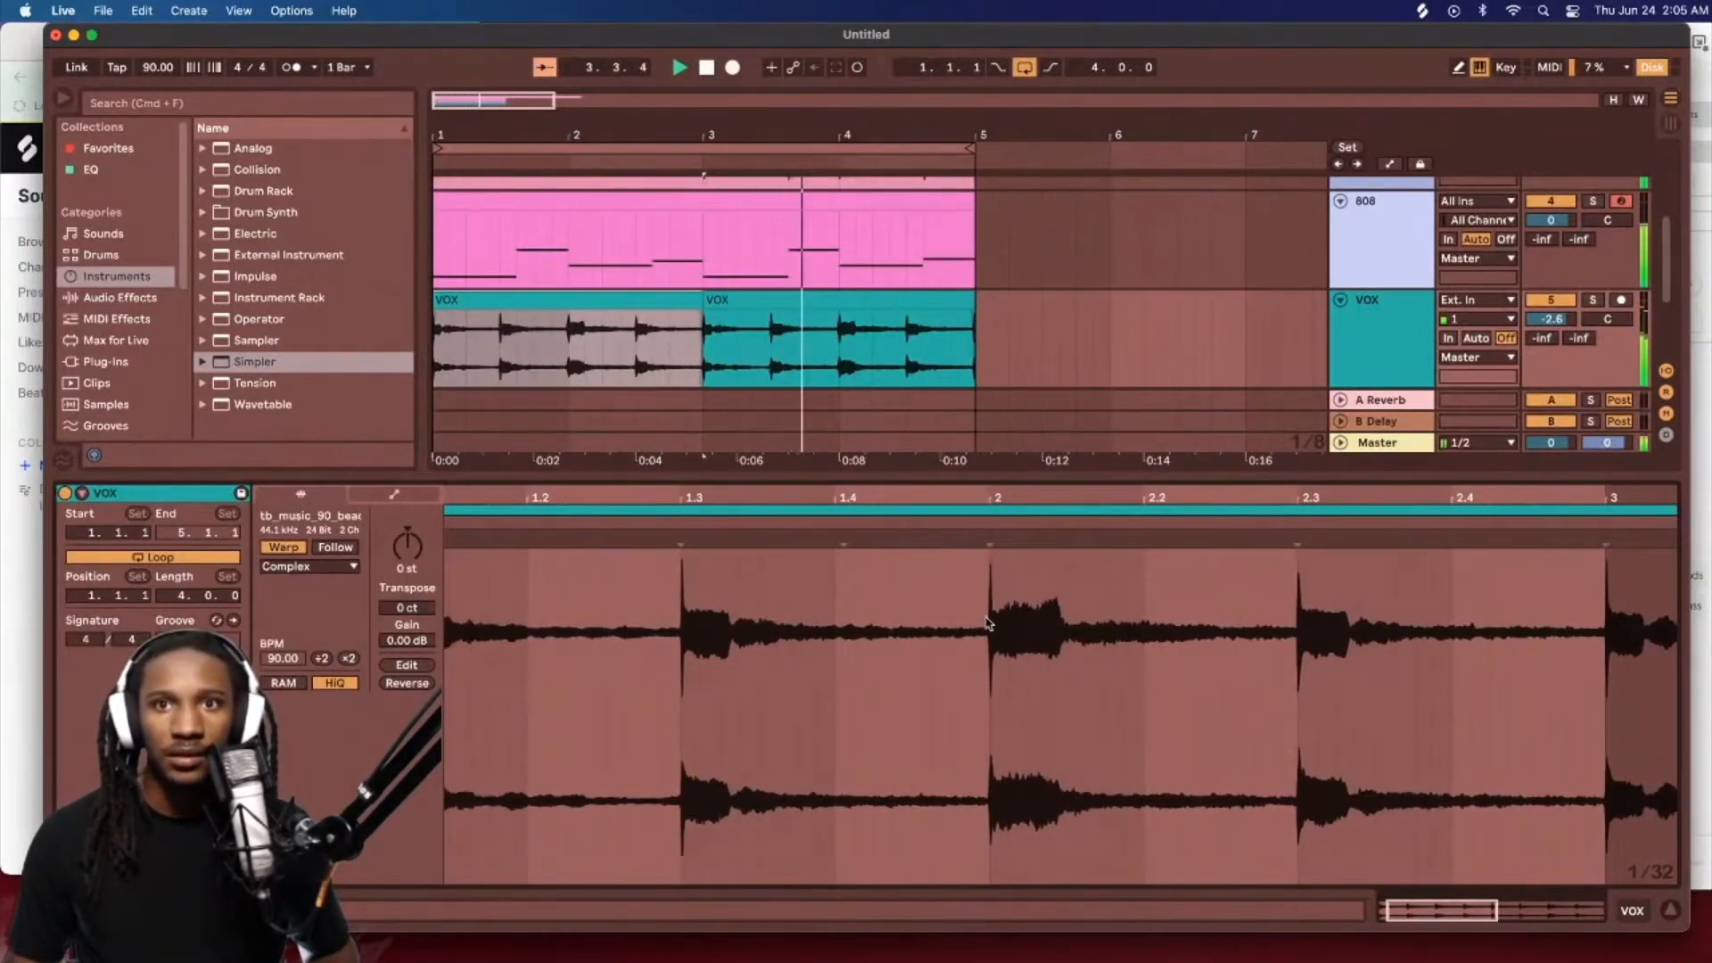
{"action": "scroll", "coordinate": [988, 623], "scroll_direction": "up", "scroll_amount": 2}
{"action": "left_click", "coordinate": [1364, 535]}
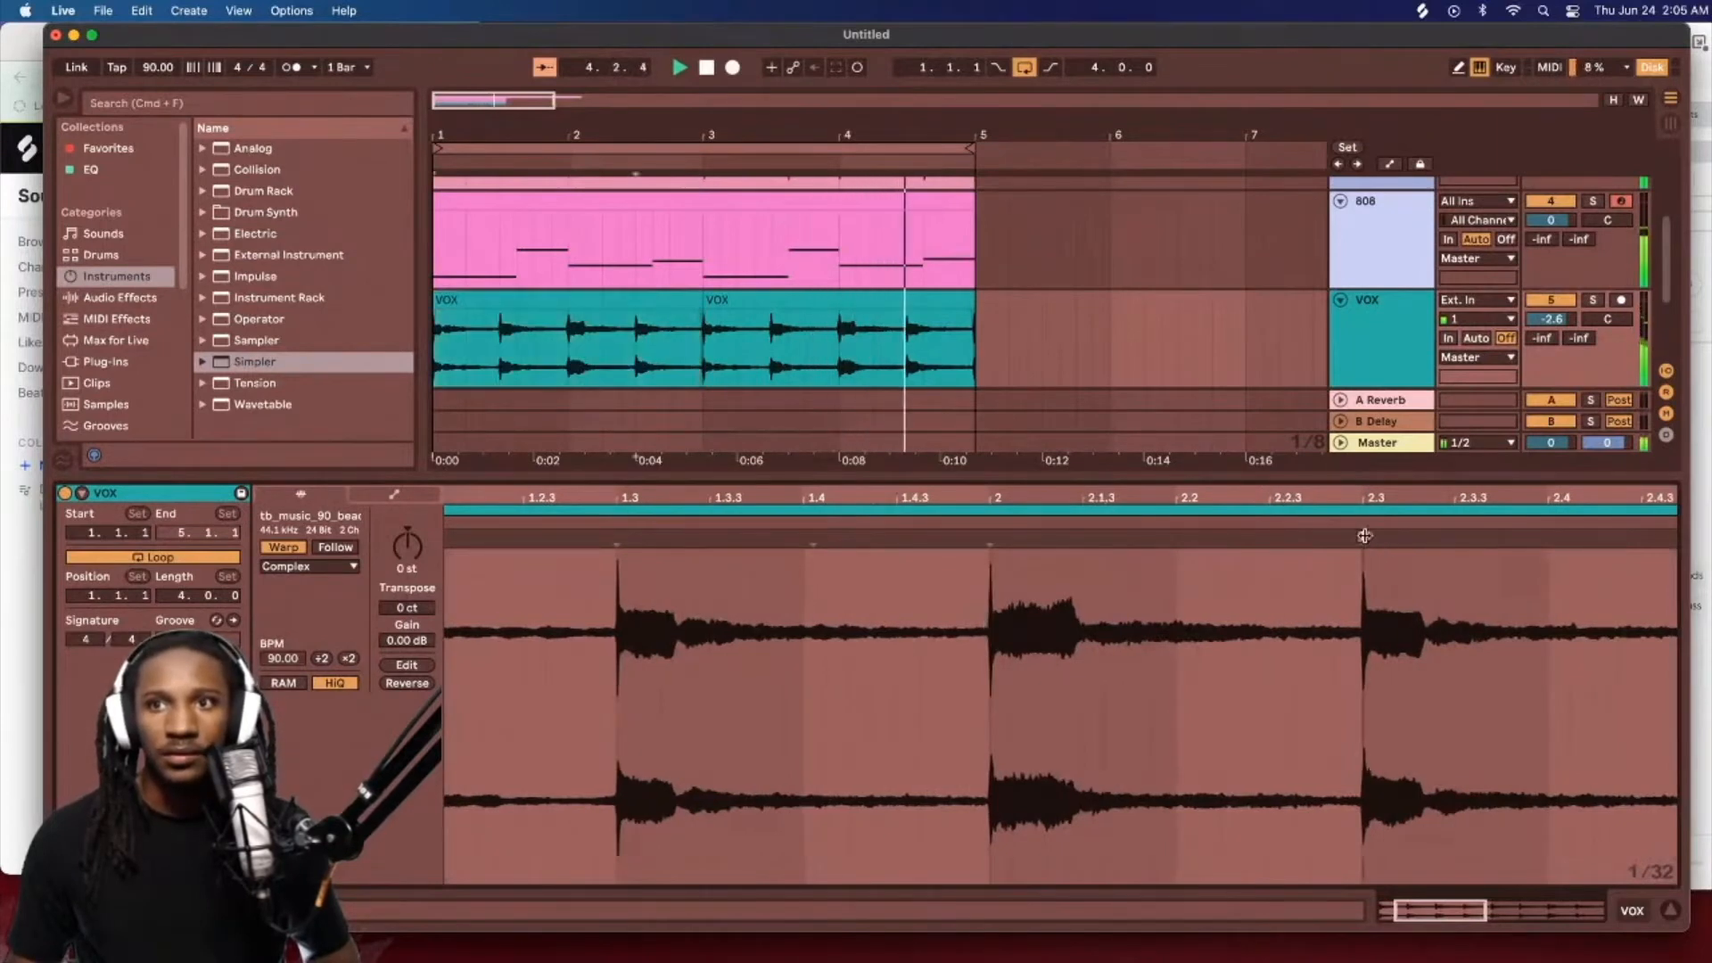
{"action": "scroll", "coordinate": [1123, 604], "scroll_direction": "up", "scroll_amount": 2}
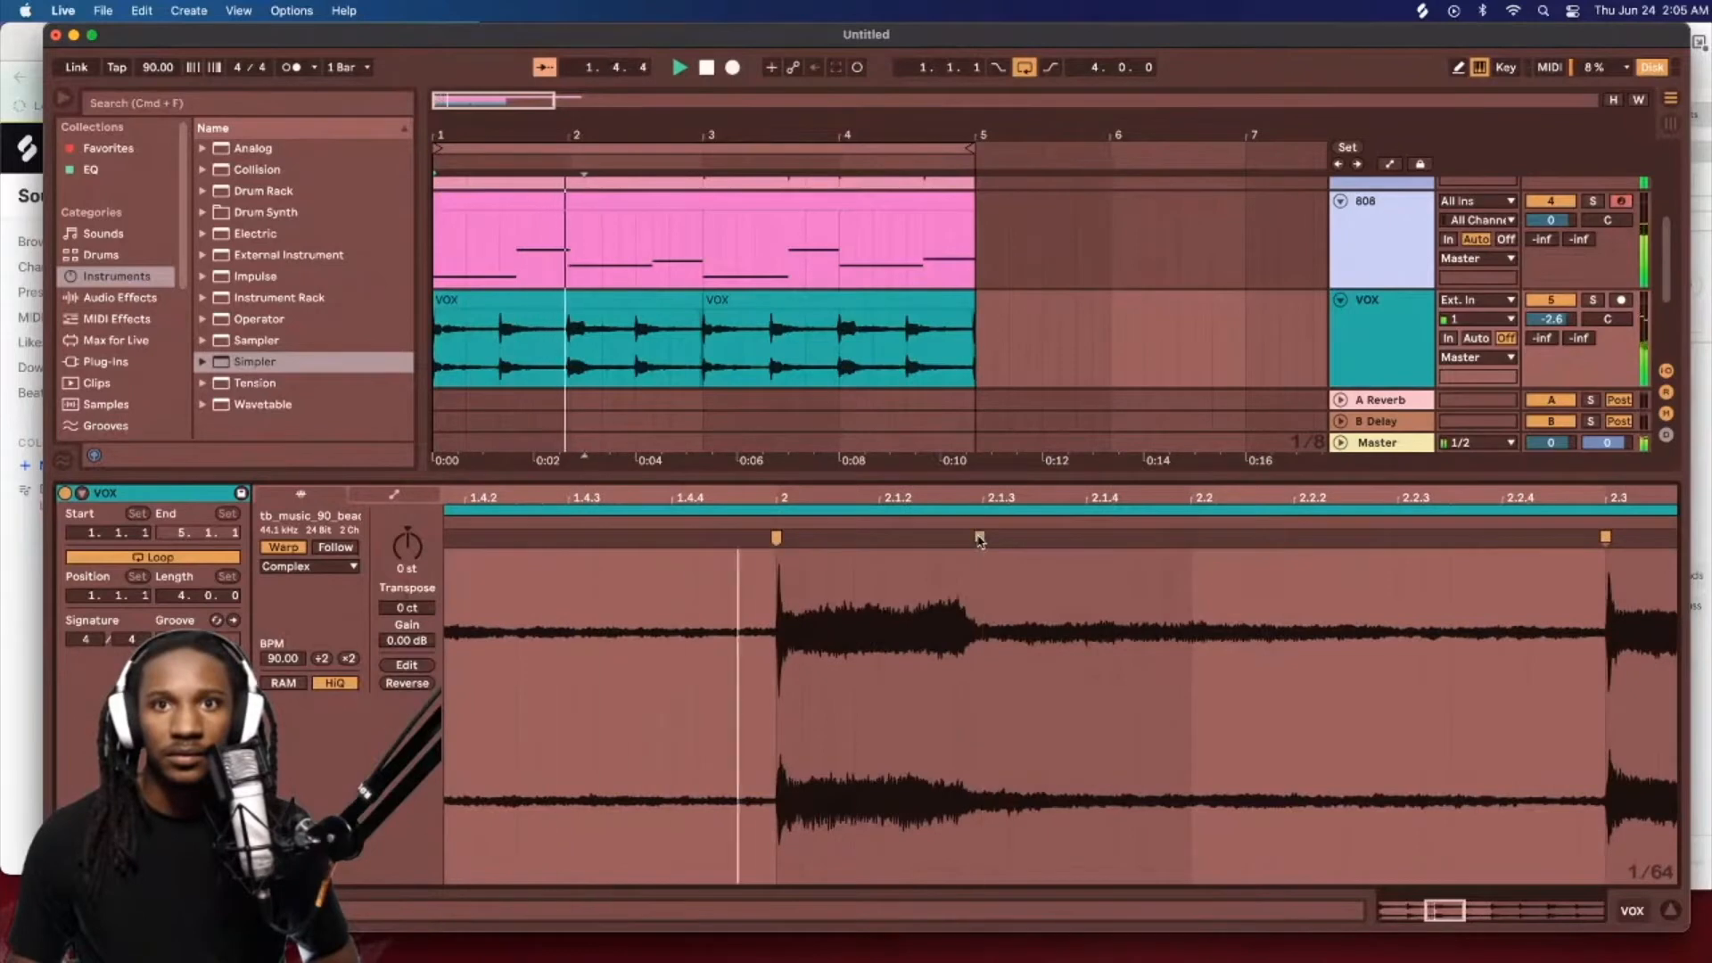
{"action": "double_click", "coordinate": [976, 537]}
{"action": "left_click_drag", "start_coordinate": [975, 538], "coordinate": [964, 537]}
{"action": "scroll", "coordinate": [1004, 602], "scroll_direction": "down", "scroll_amount": 4}
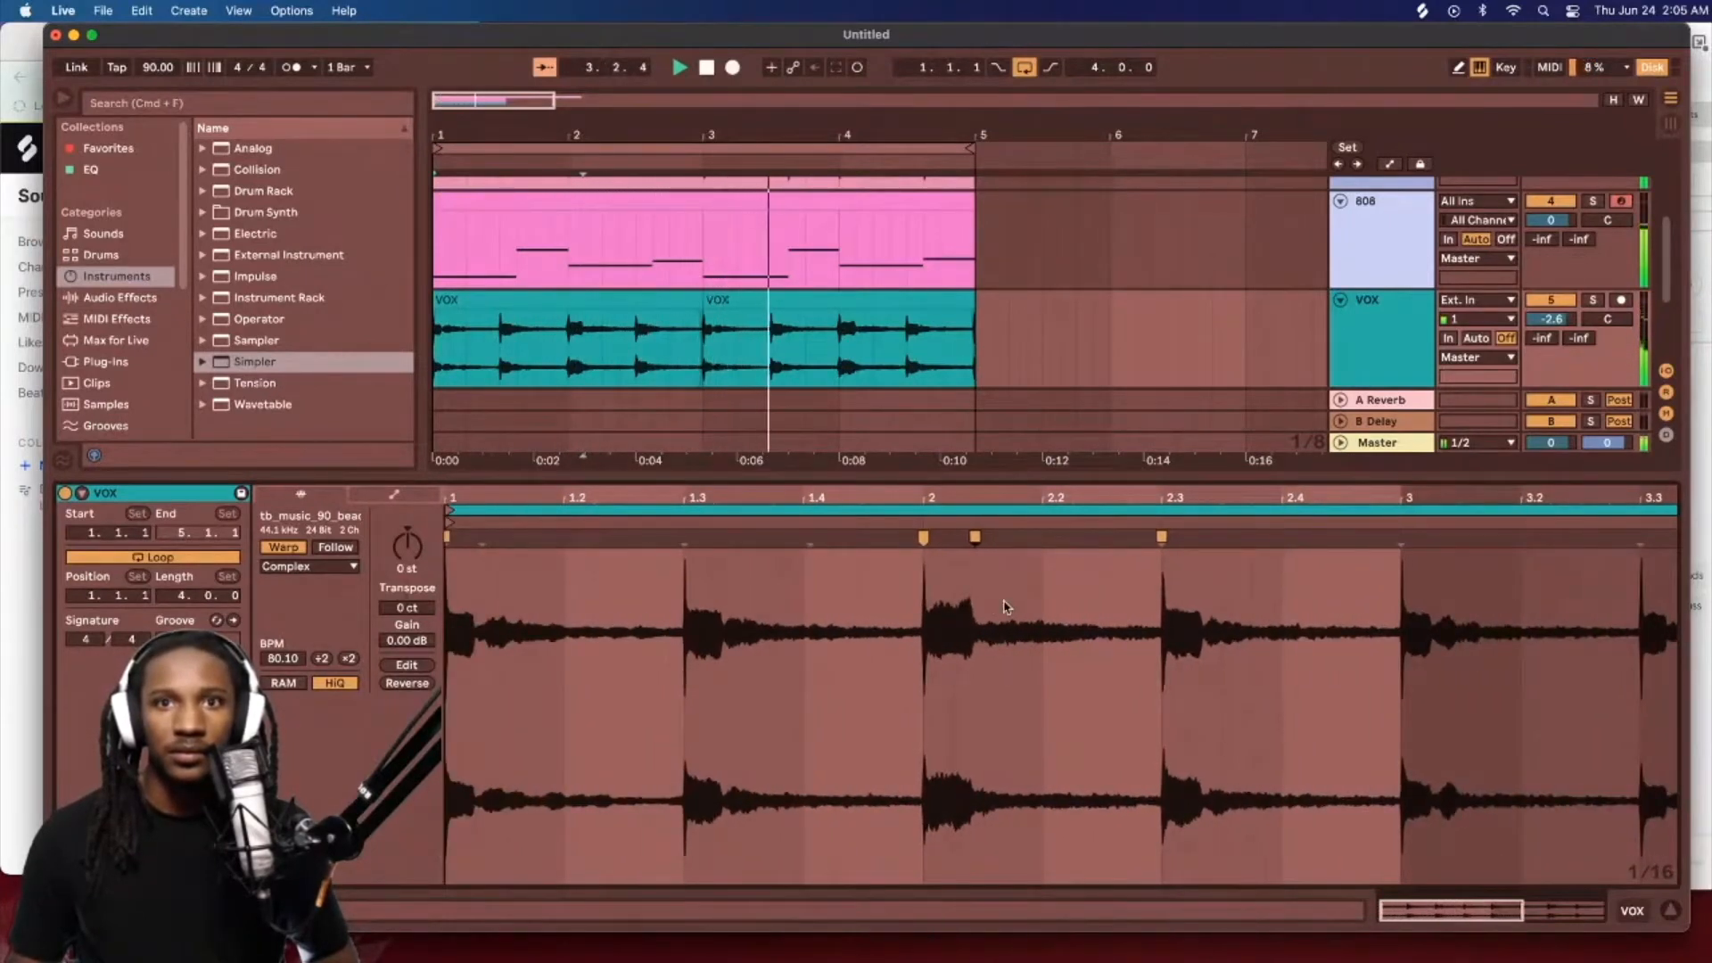
{"action": "scroll", "coordinate": [1004, 606], "scroll_direction": "down", "scroll_amount": 2}
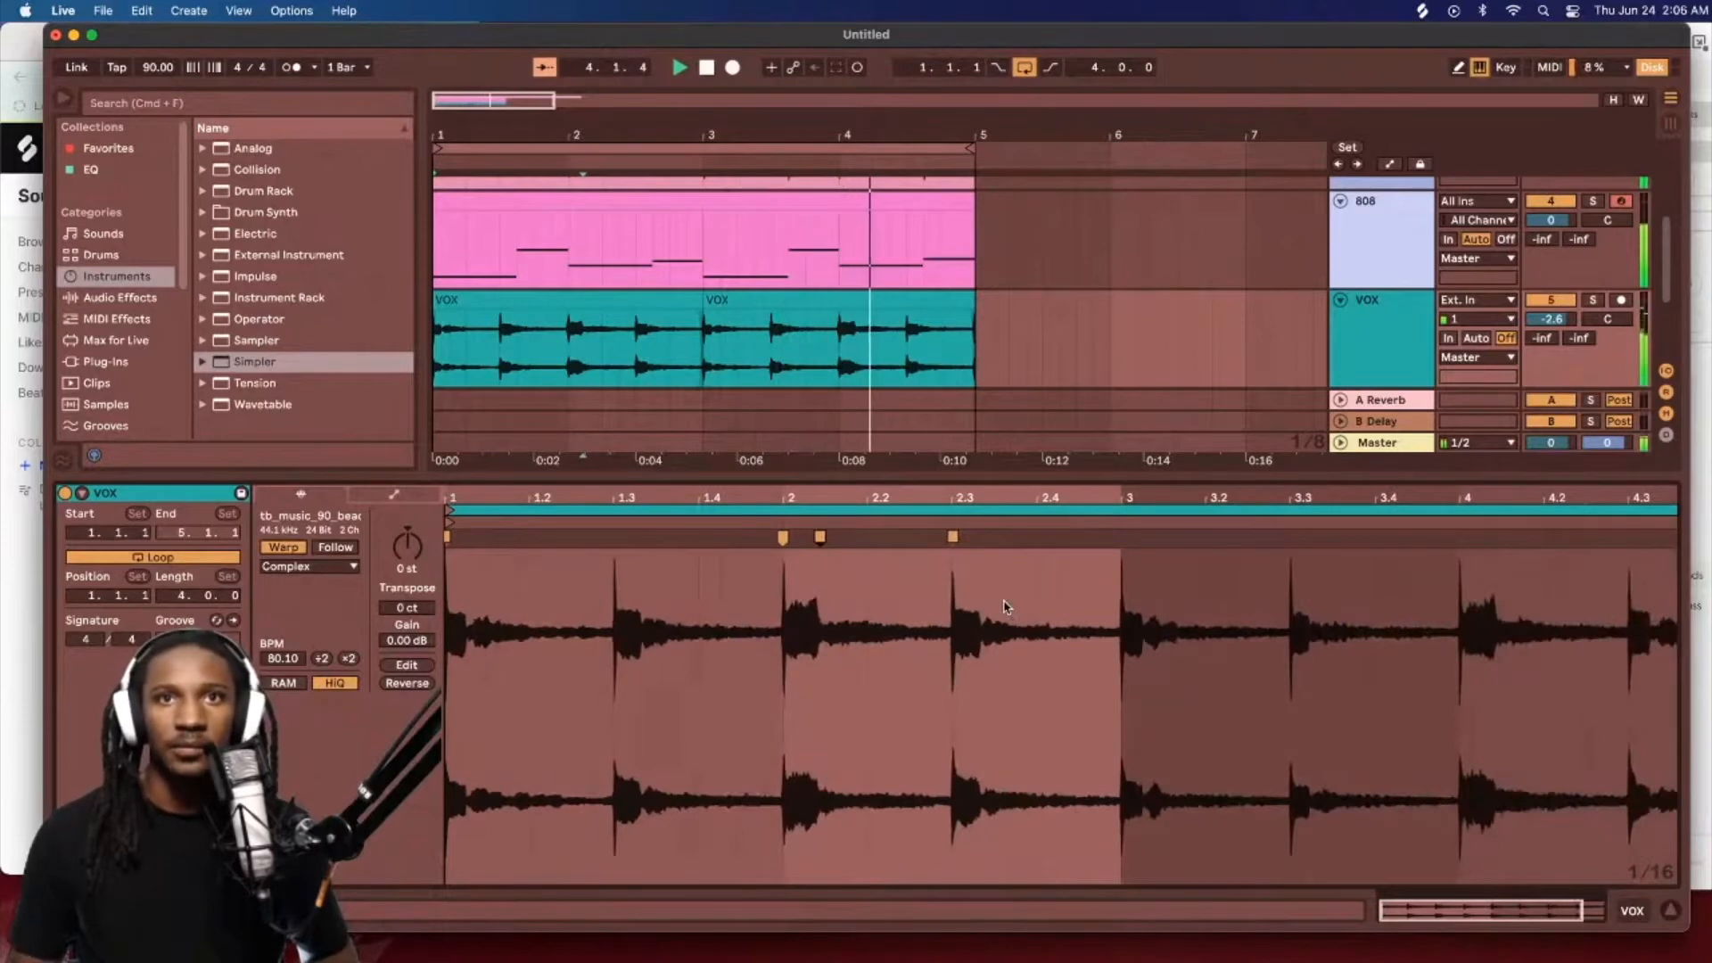
Step: Duplicate the re-warped two-bar VOX clip over the second VOX clip at bar 3
{"action": "left_click", "coordinate": [651, 350]}
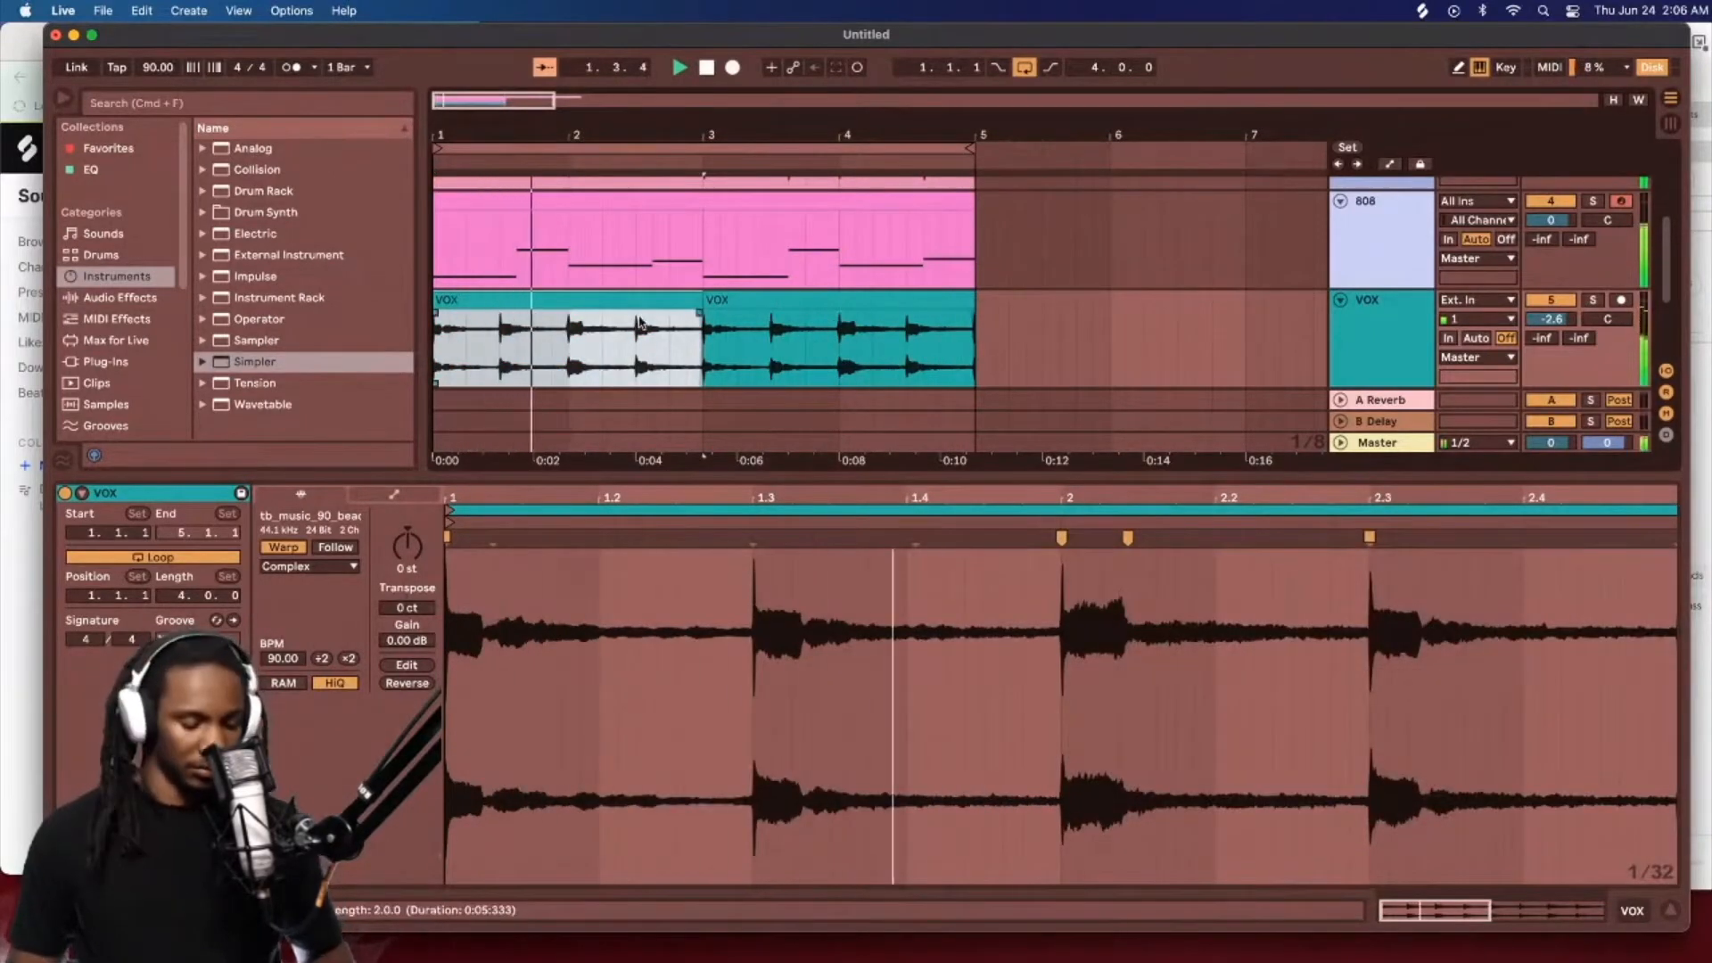
{"action": "key", "text": "super+d"}
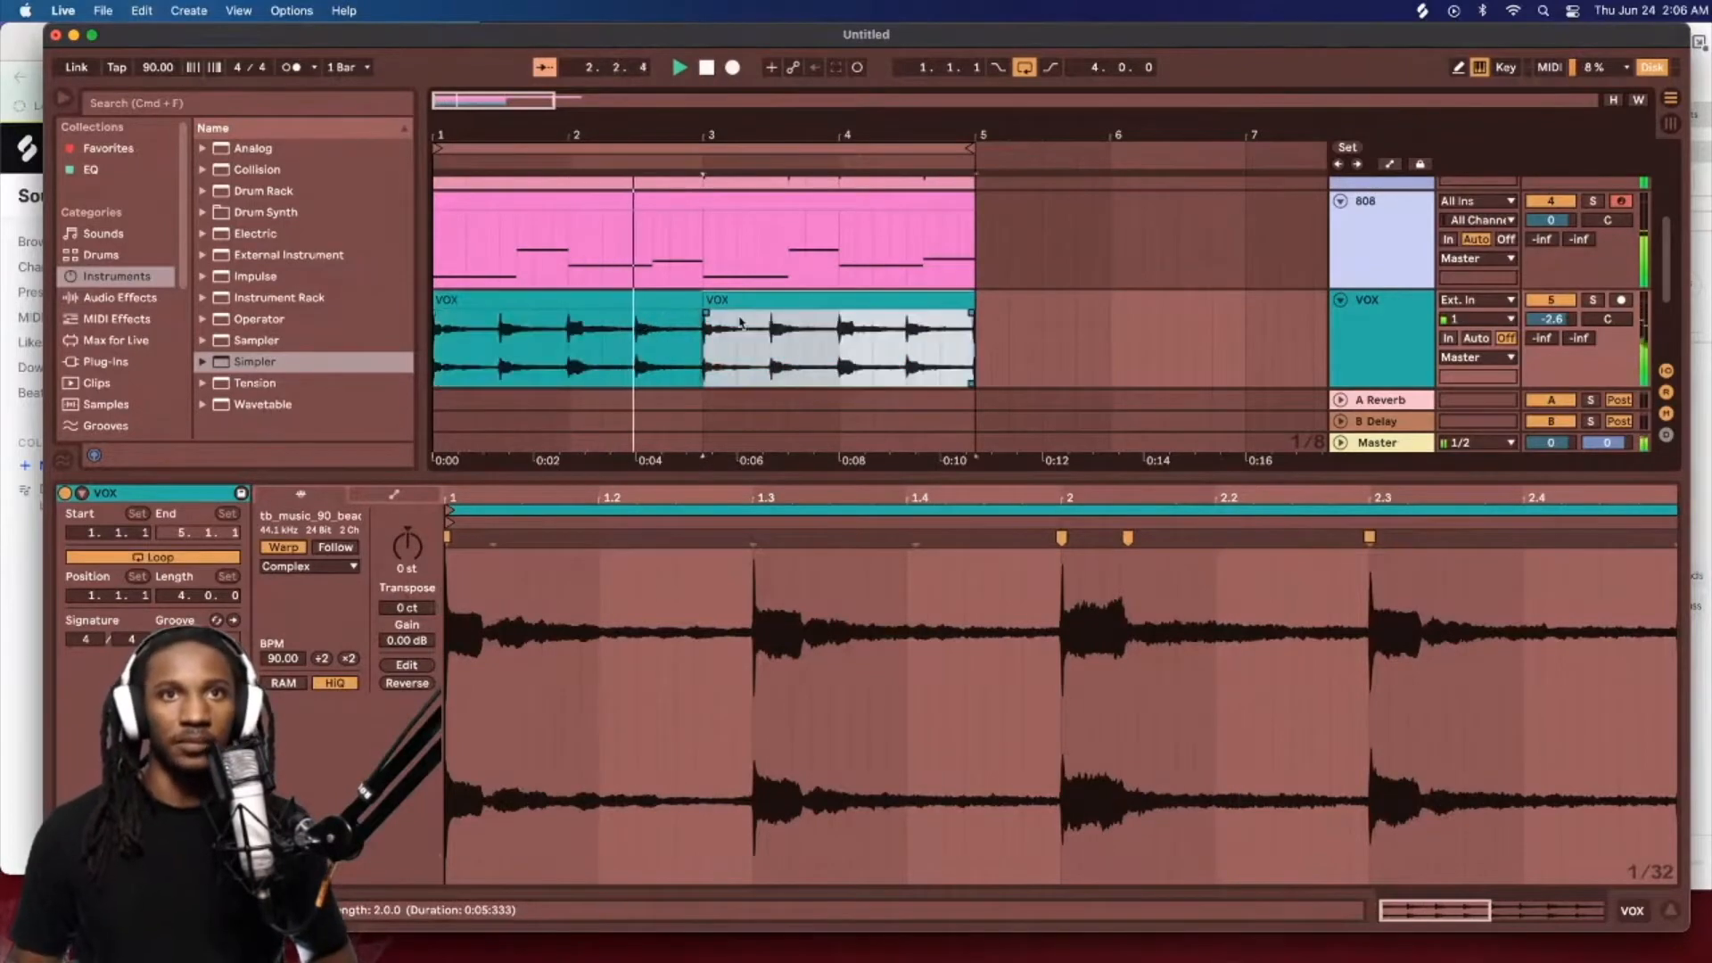
{"action": "scroll", "coordinate": [683, 299], "scroll_direction": "down", "scroll_amount": 5}
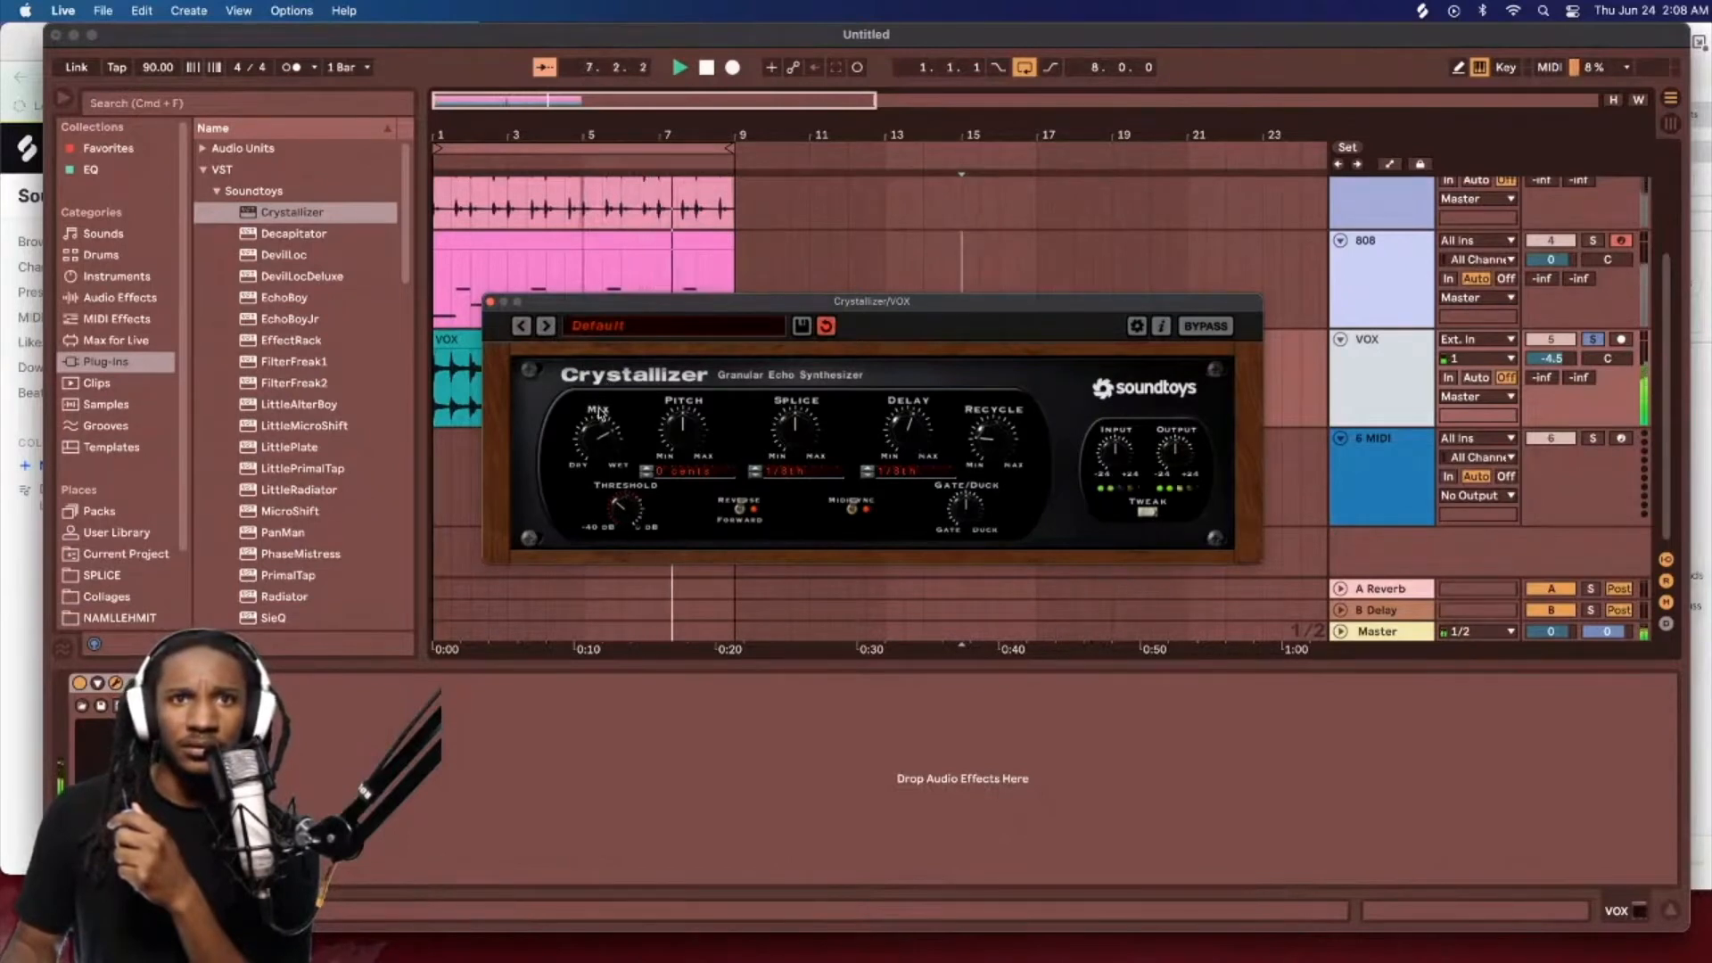
Step: Choose the Emeralds preset in Crystallizer on the VOX track, unsolo the track and close the plug-in window
{"action": "left_click", "coordinate": [547, 328]}
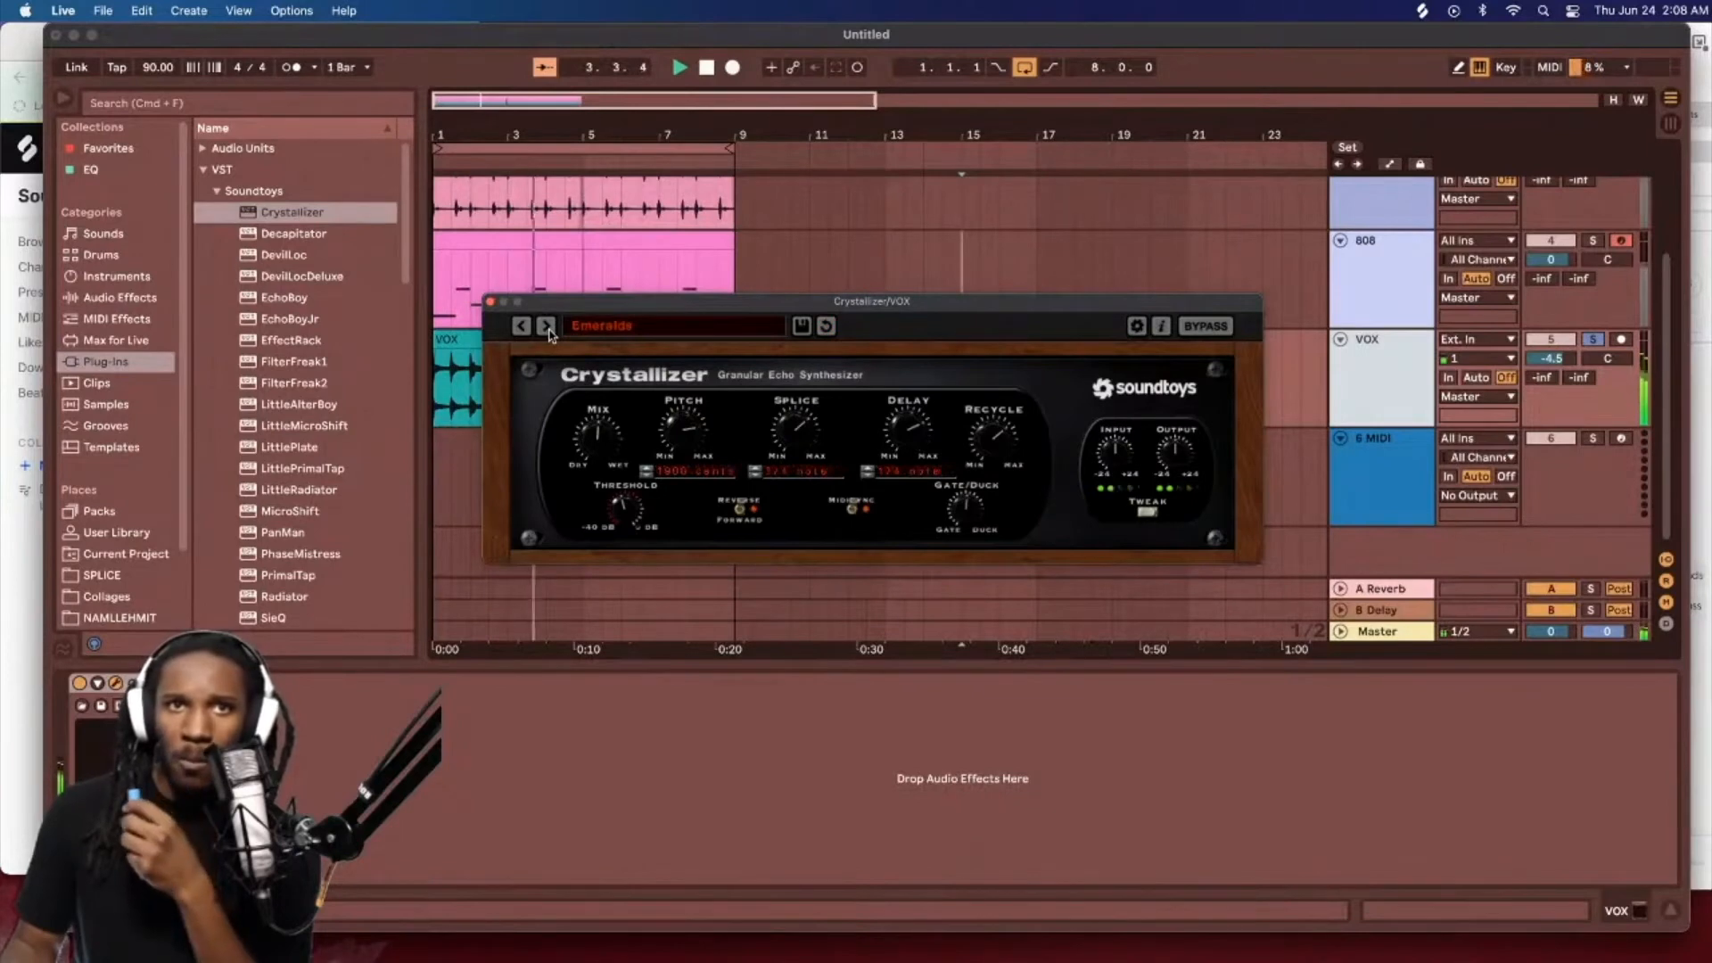
{"action": "left_click", "coordinate": [1592, 340]}
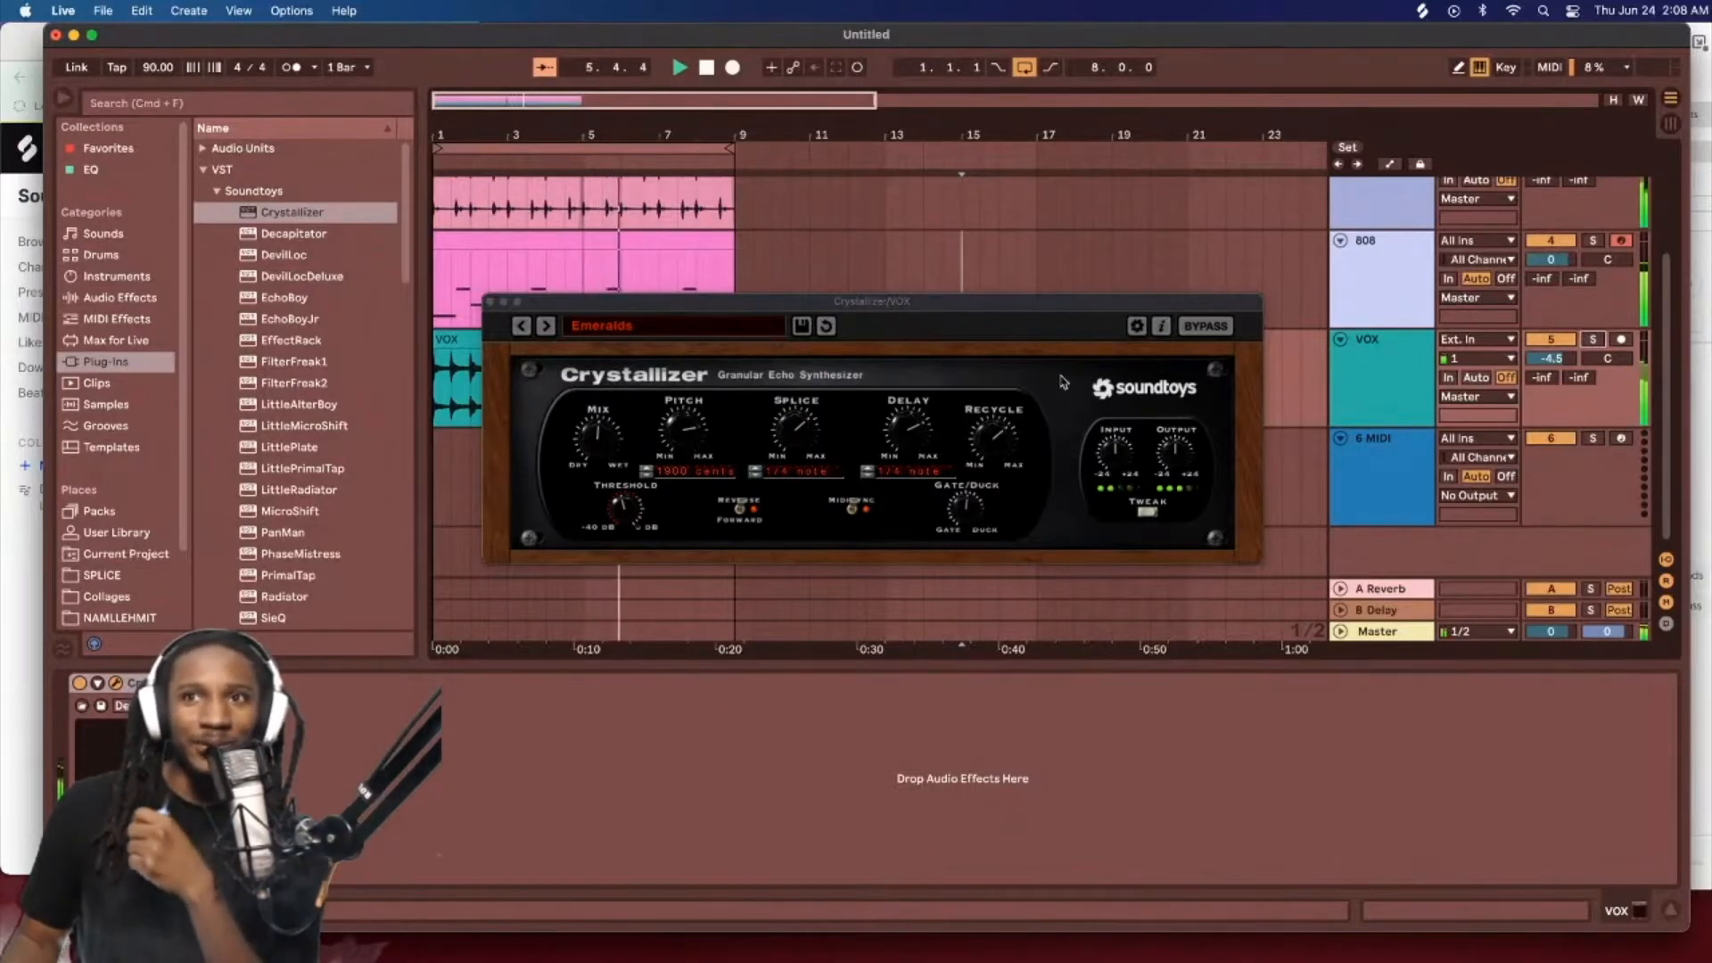
{"action": "left_click", "coordinate": [490, 302]}
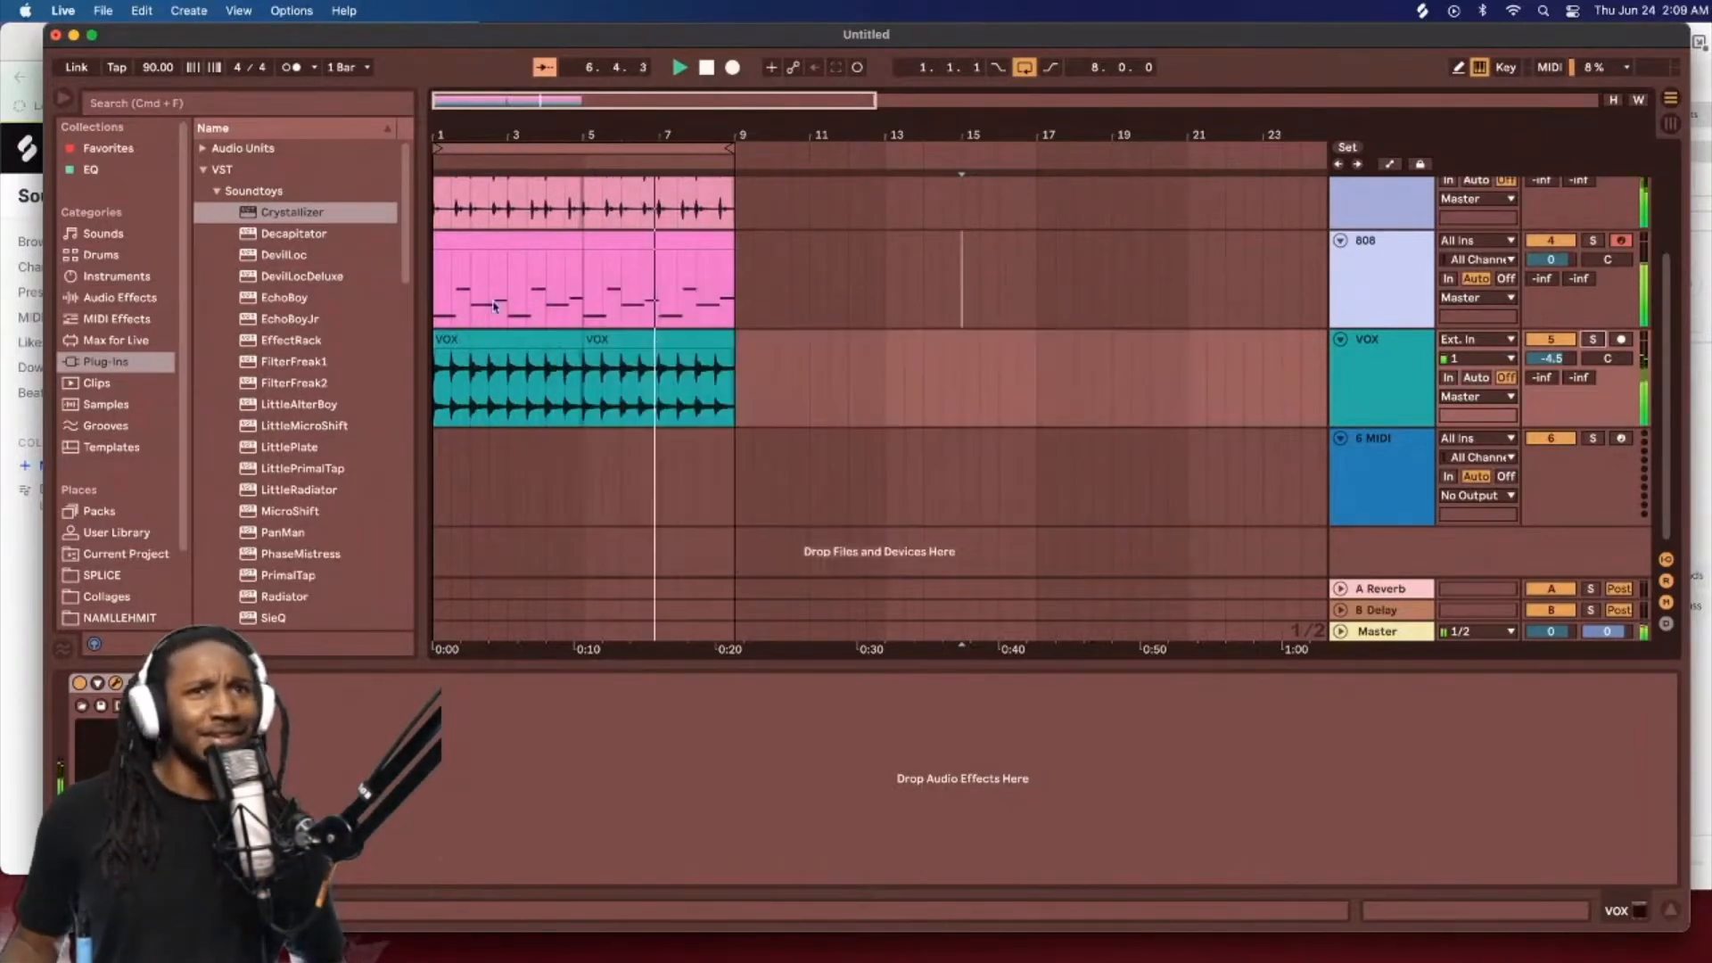
Step: Solo the VOX track and record its eight-bar loop onto a new audio track with Resampling as the input
{"action": "left_click", "coordinate": [1583, 342]}
{"action": "key", "text": "space"}
{"action": "key", "text": "super+t"}
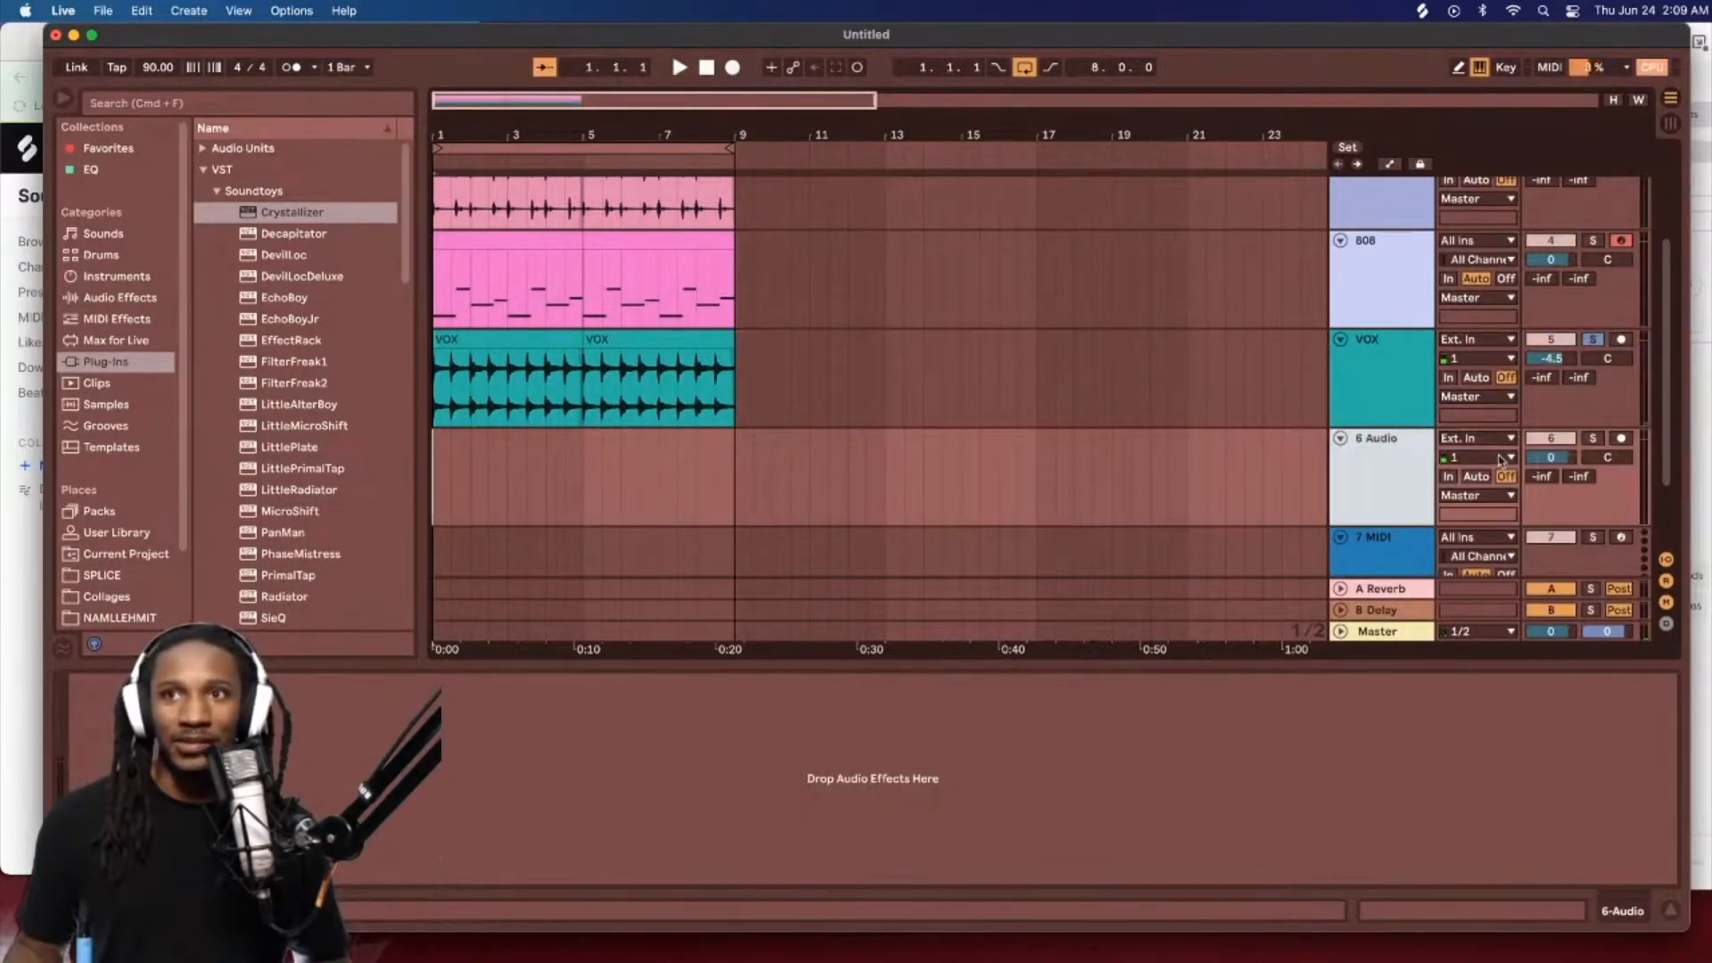
{"action": "left_click", "coordinate": [1498, 440]}
{"action": "left_click", "coordinate": [1487, 492]}
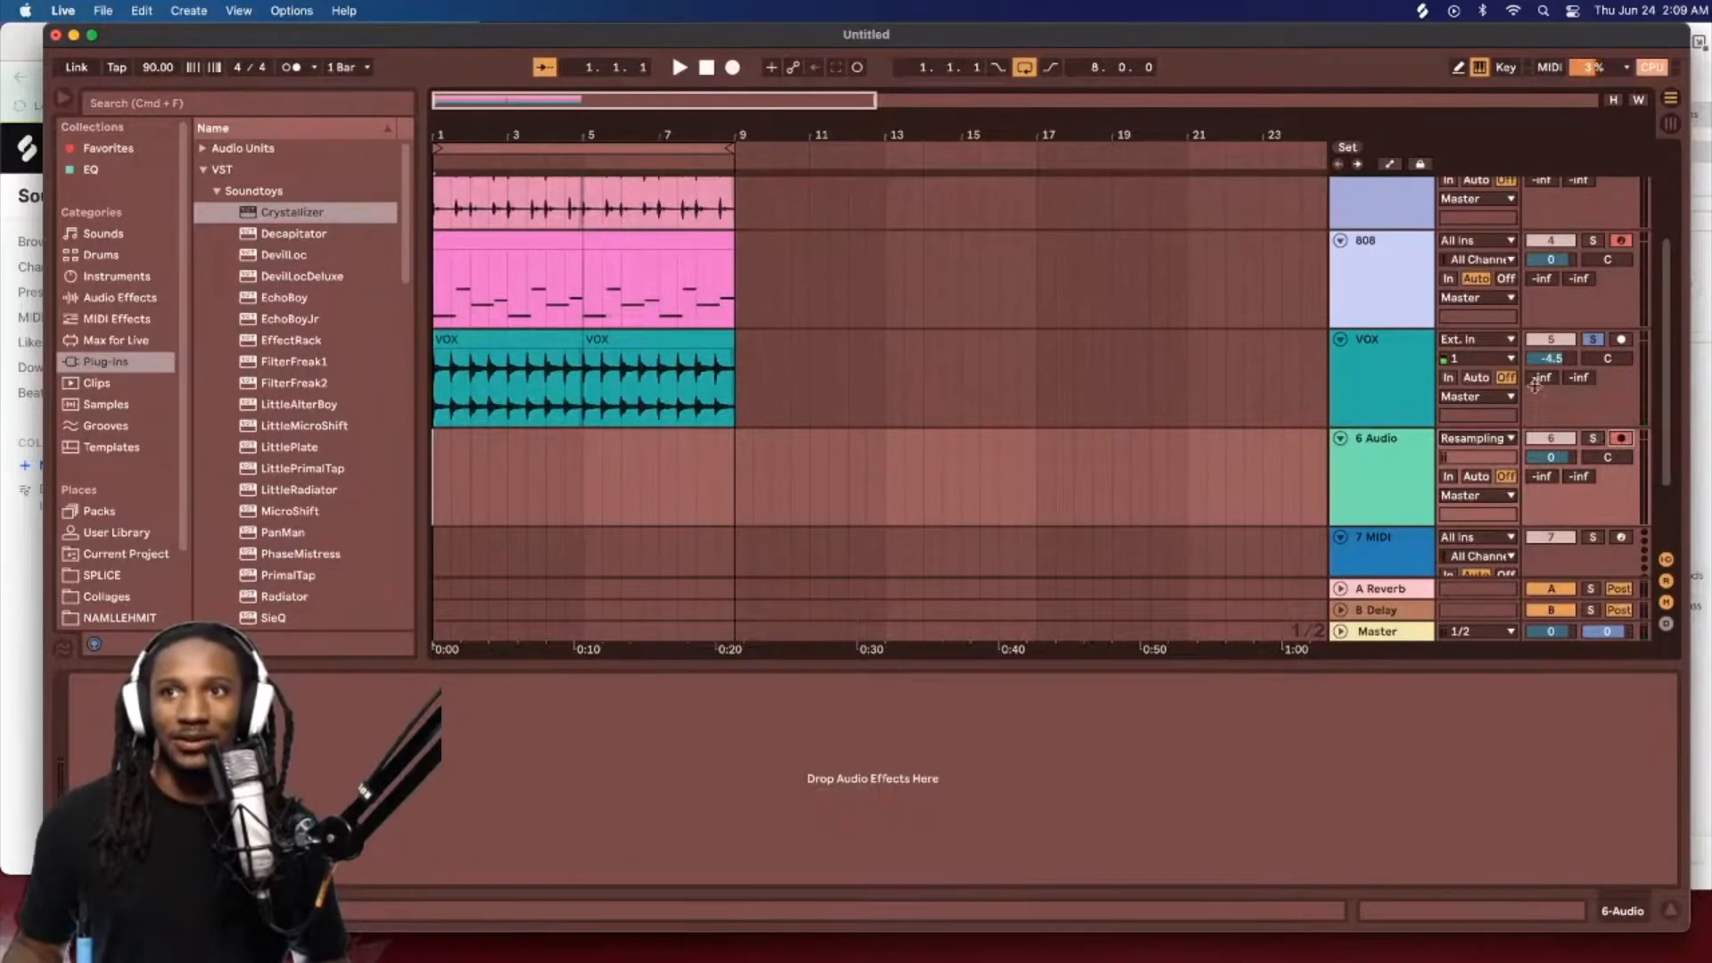
{"action": "left_click", "coordinate": [733, 68]}
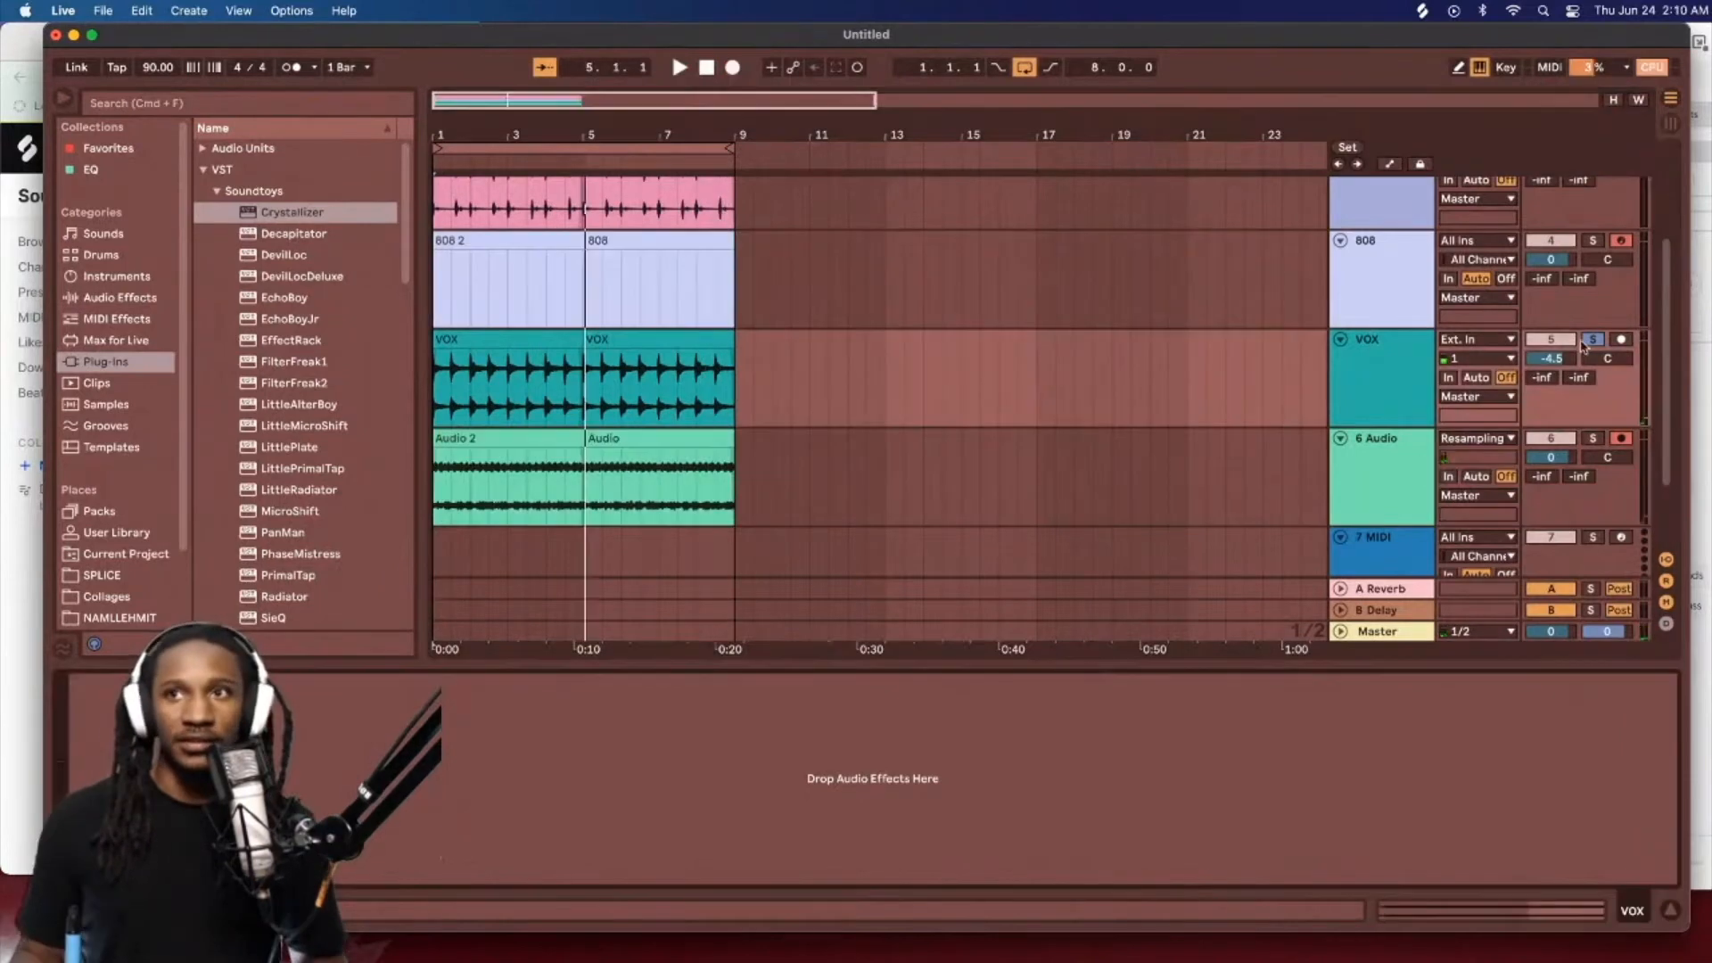
Step: Unsolo the VOX track, start playback and mute the VOX track so the resampled recording plays in its place
{"action": "left_click", "coordinate": [1592, 340]}
{"action": "key", "text": "space"}
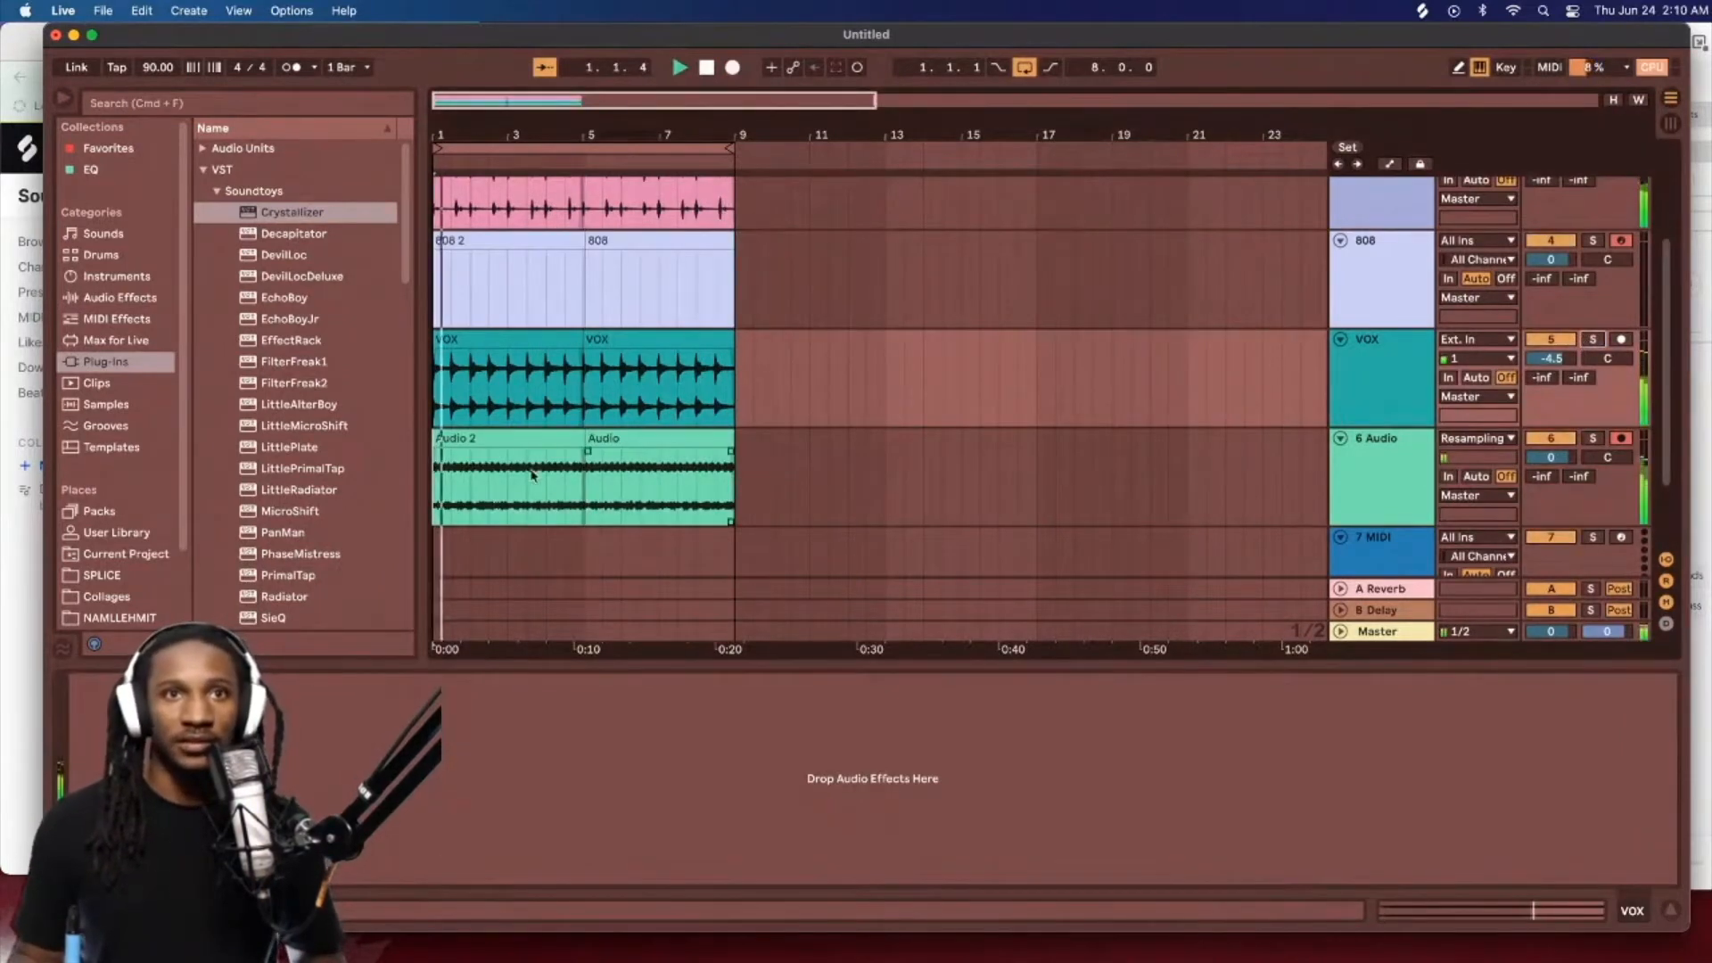
{"action": "left_click", "coordinate": [498, 436]}
{"action": "left_click", "coordinate": [675, 406], "text": "shift"}
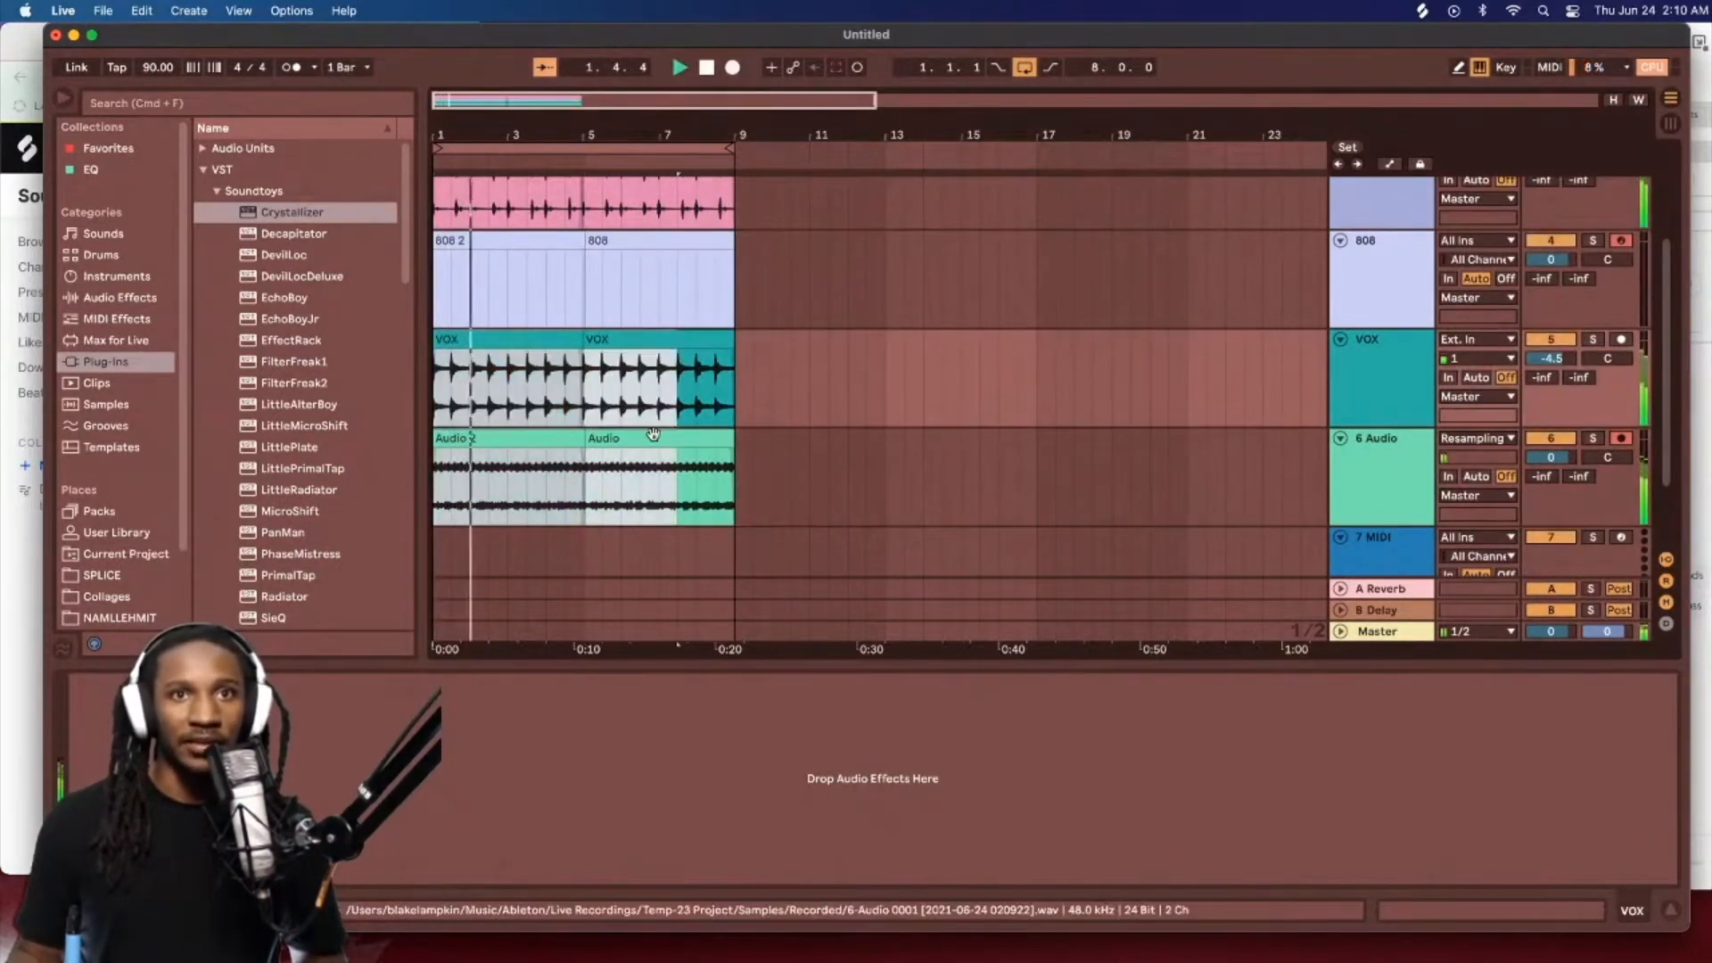
{"action": "left_click", "coordinate": [653, 436]}
{"action": "left_click", "coordinate": [1561, 342]}
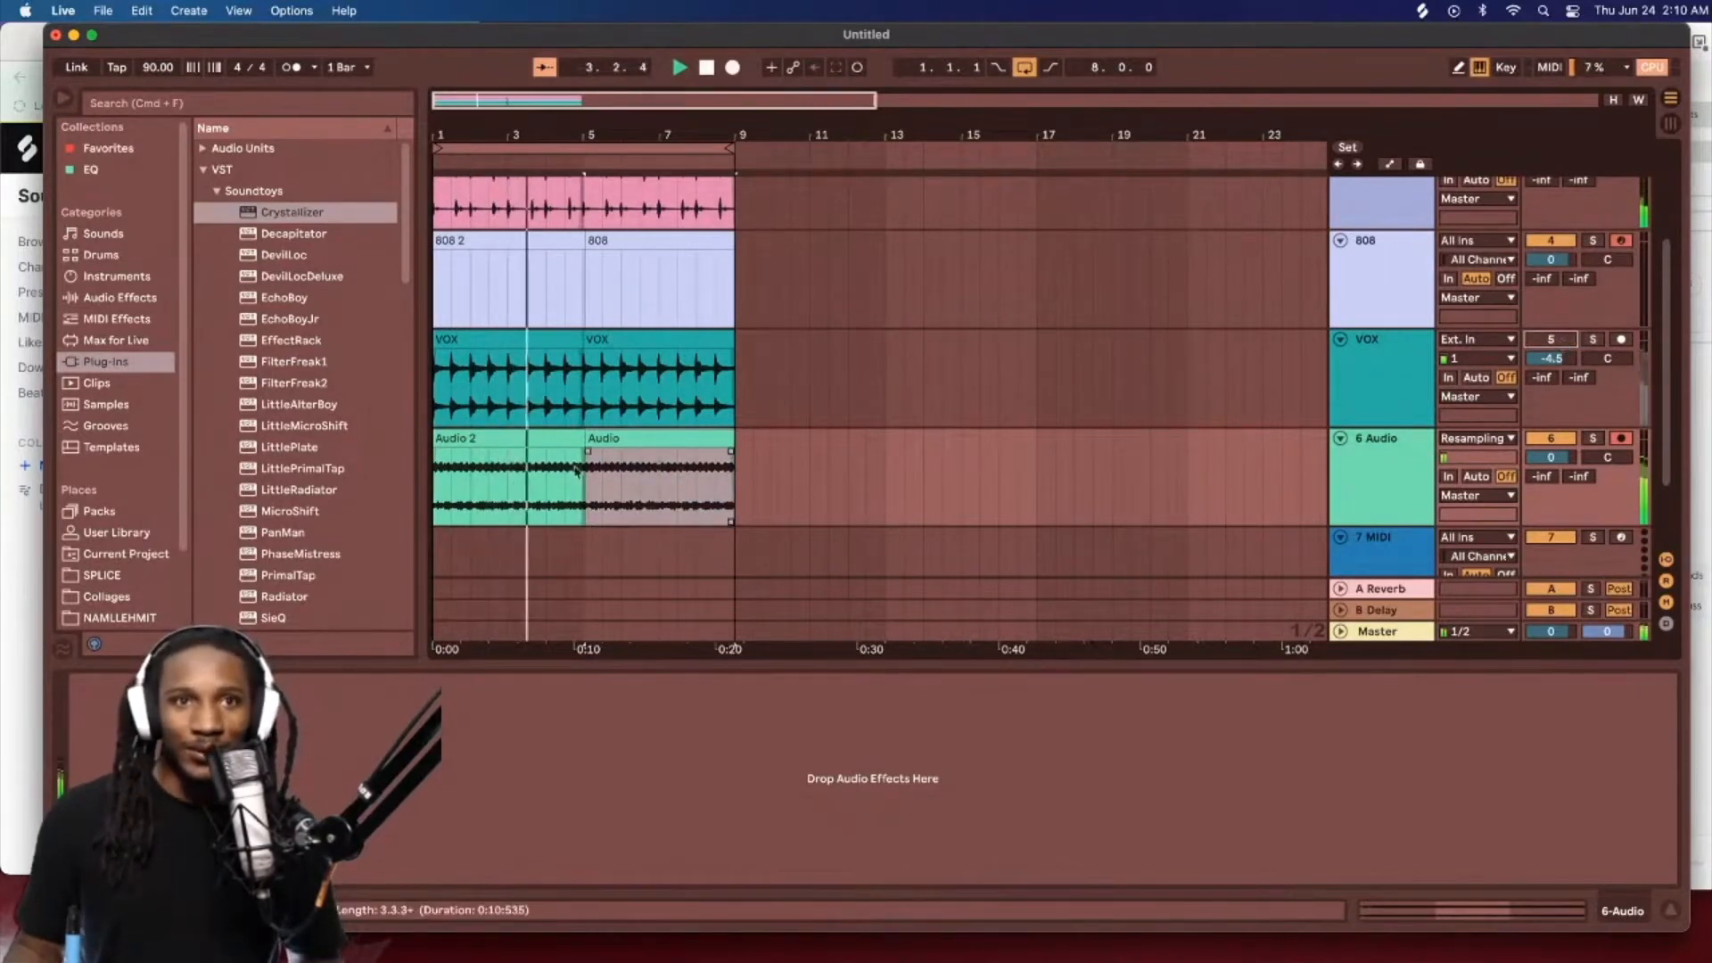
Step: Consolidate the two resampled vocal clips on track 6 into one continuous eight-bar clip
{"action": "left_click", "coordinate": [538, 438], "text": "shift"}
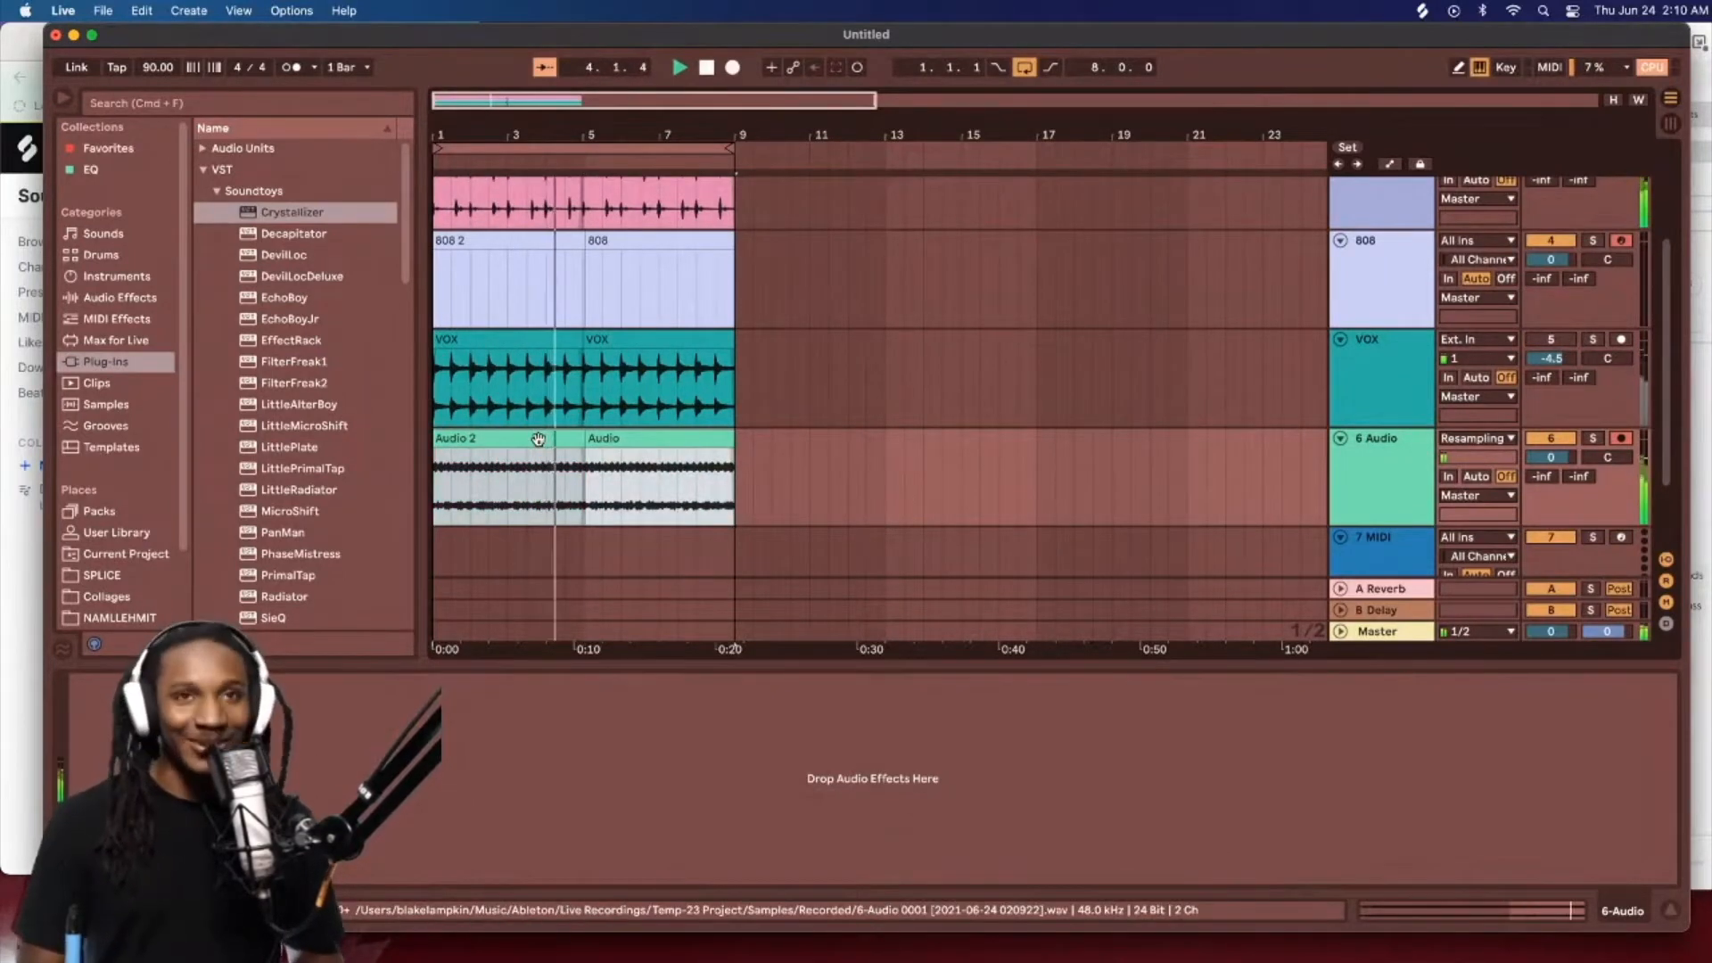
{"action": "key", "text": "super+j"}
{"action": "key", "text": "Return"}
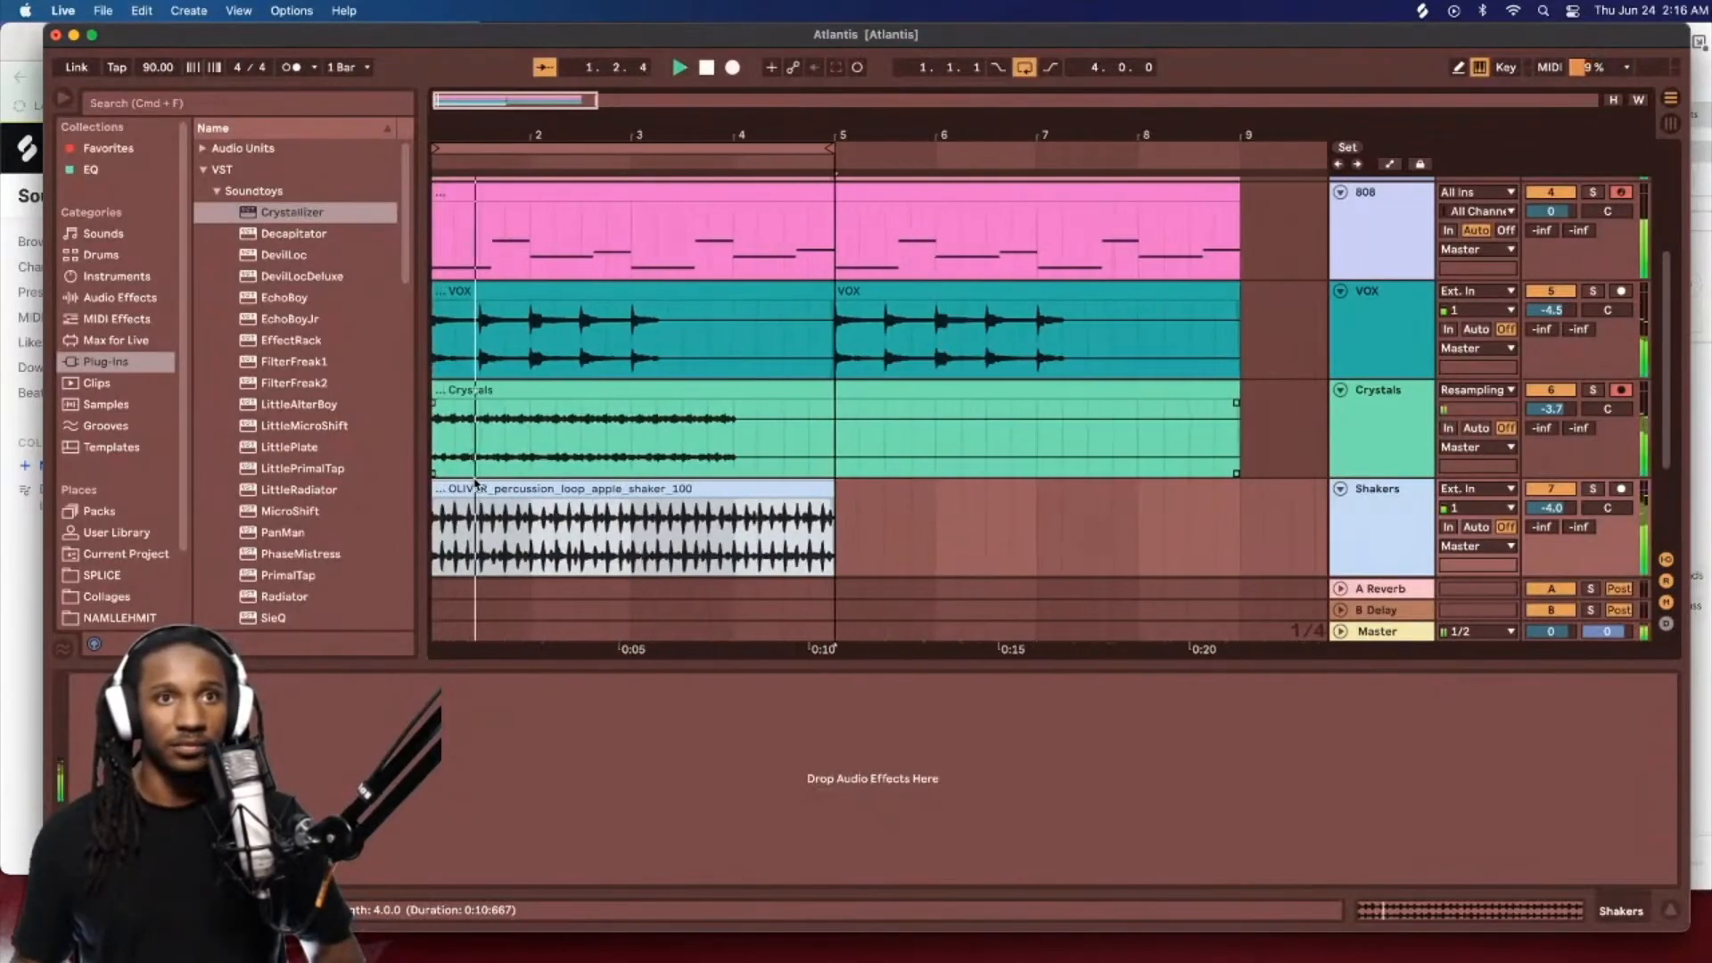
Step: Split out the half bar from 2.3 to 3 in the shaker loop, reverse that slice and play it back
{"action": "key", "text": "z"}
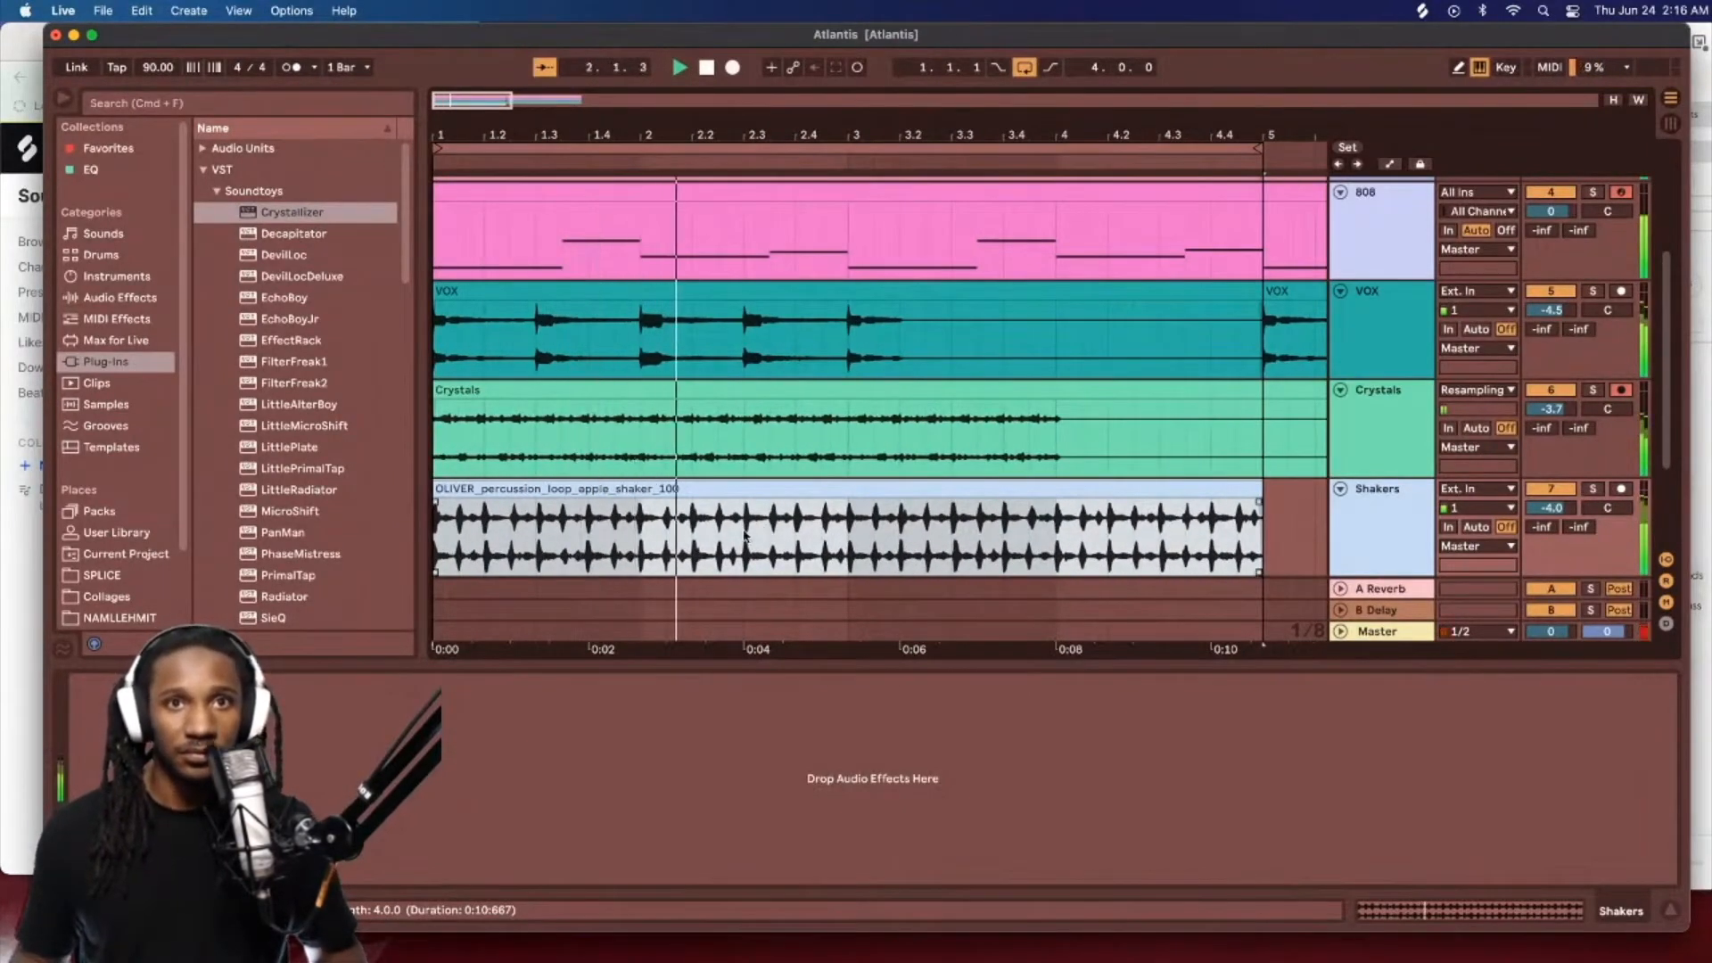
{"action": "left_click_drag", "start_coordinate": [746, 536], "coordinate": [843, 522]}
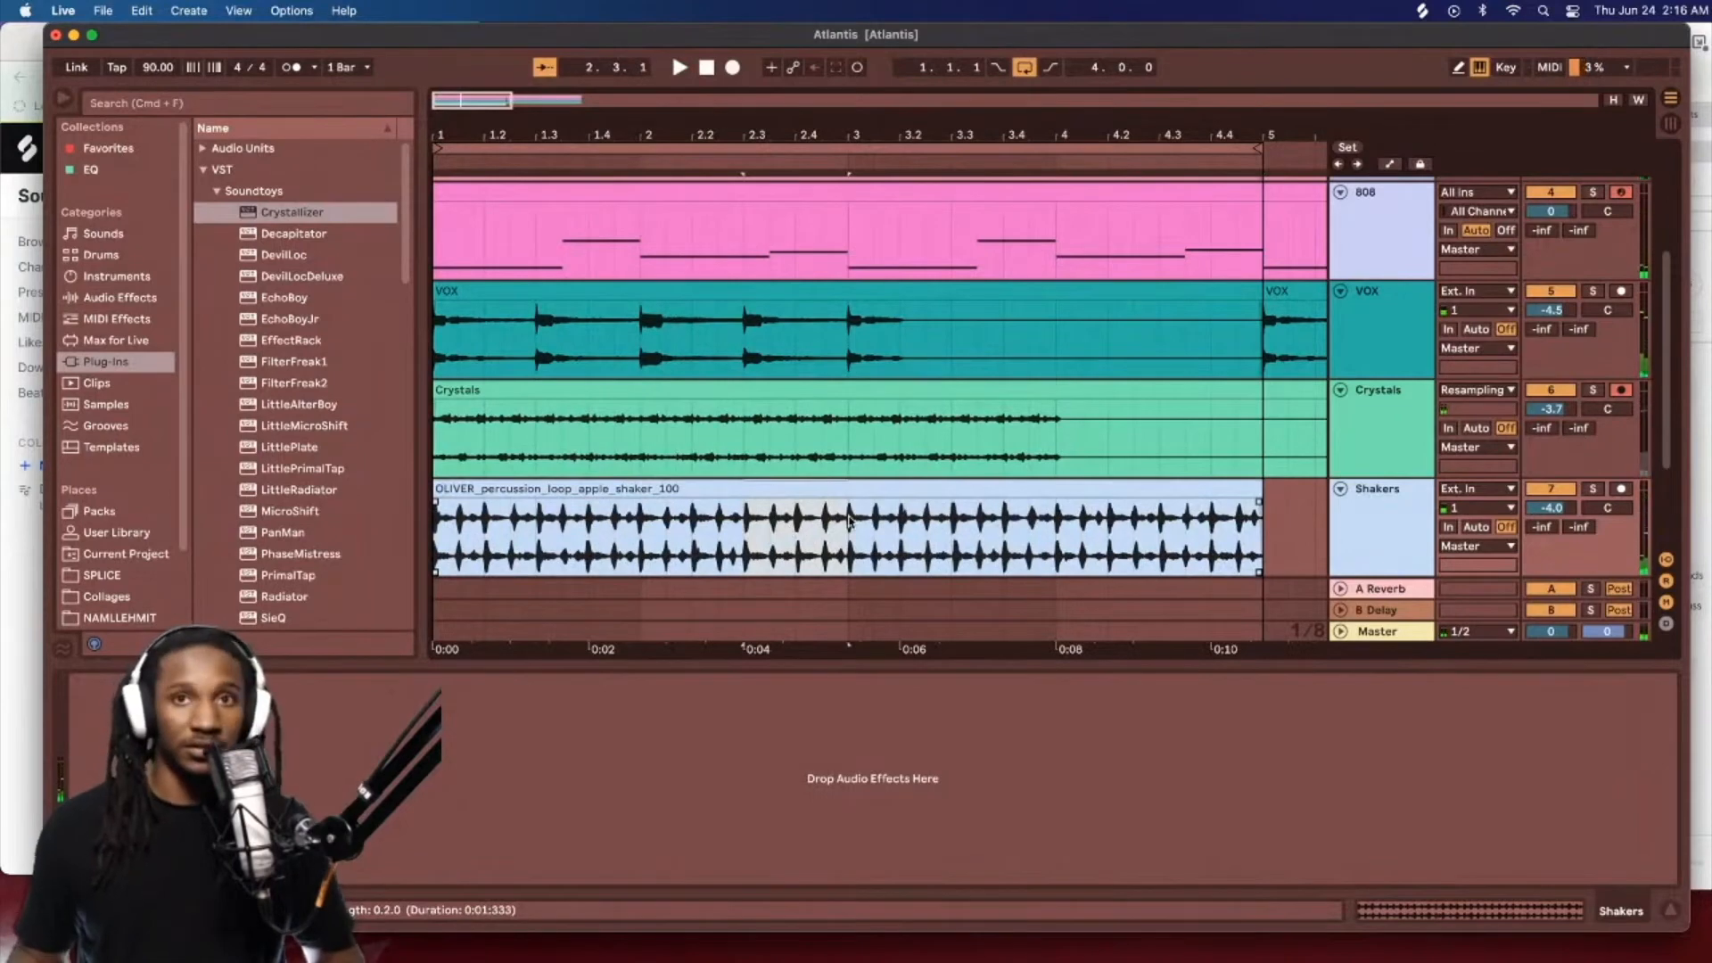
{"action": "key", "text": "super+e"}
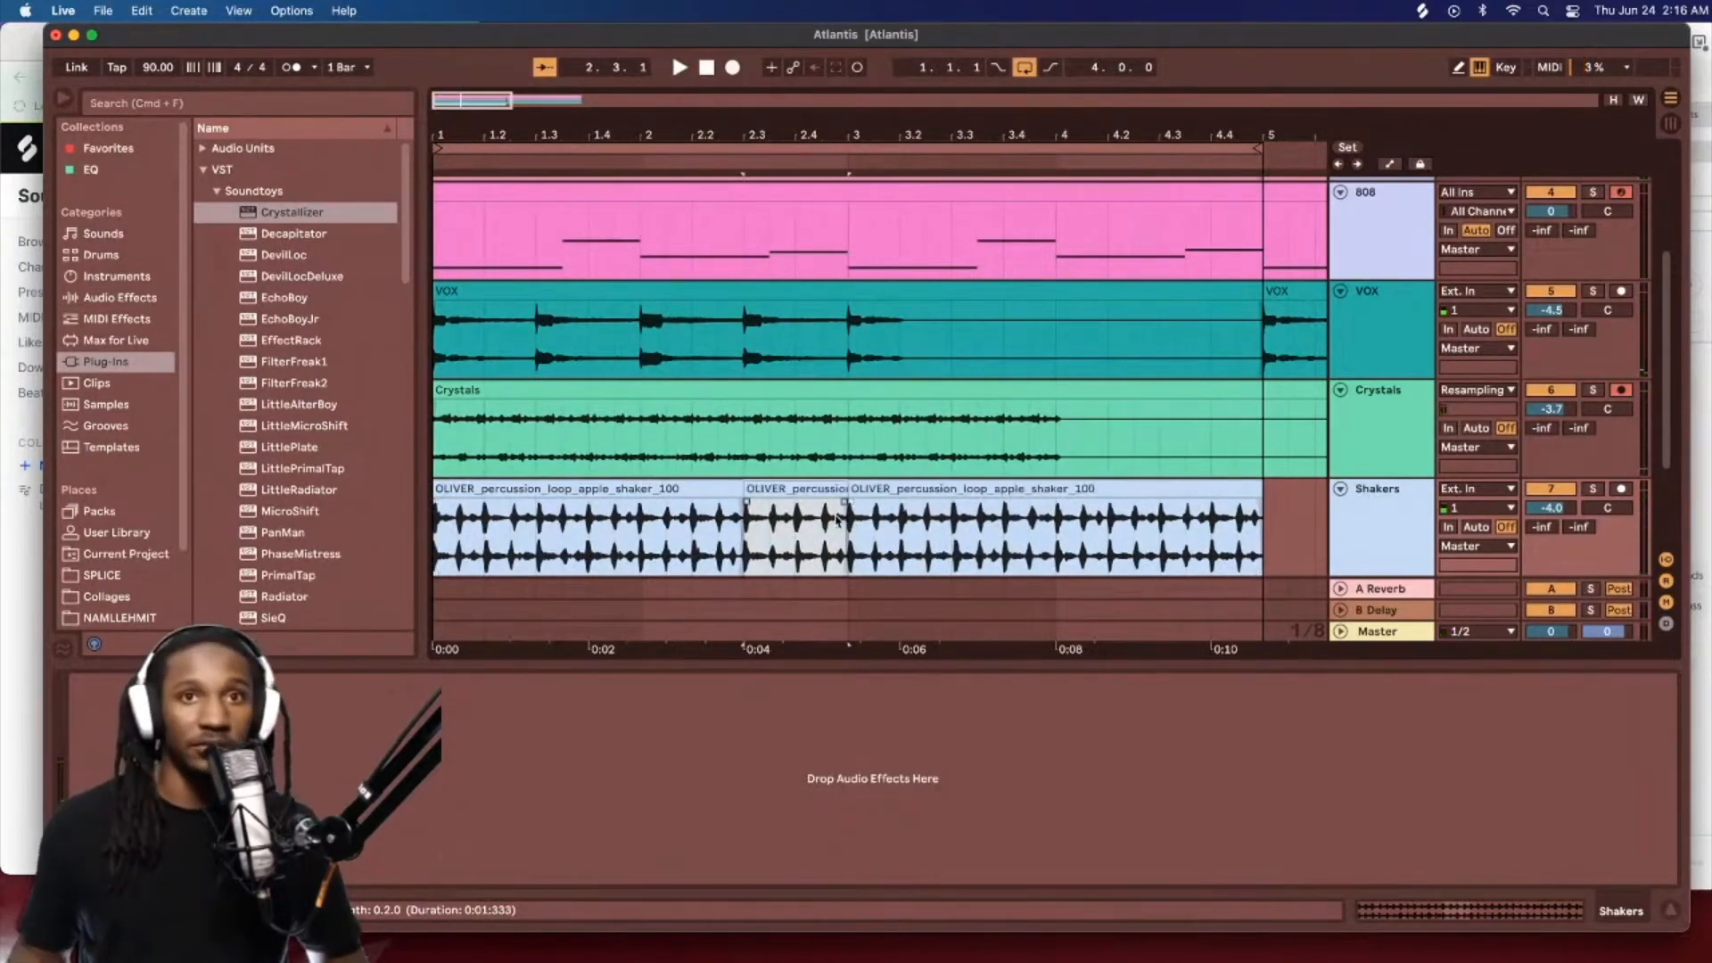
{"action": "key", "text": "r"}
{"action": "key", "text": "space"}
Step: Consolidate the shaker slices into one four-bar clip and set the Shakers track volume to -8.0 dB
{"action": "left_click", "coordinate": [744, 517]}
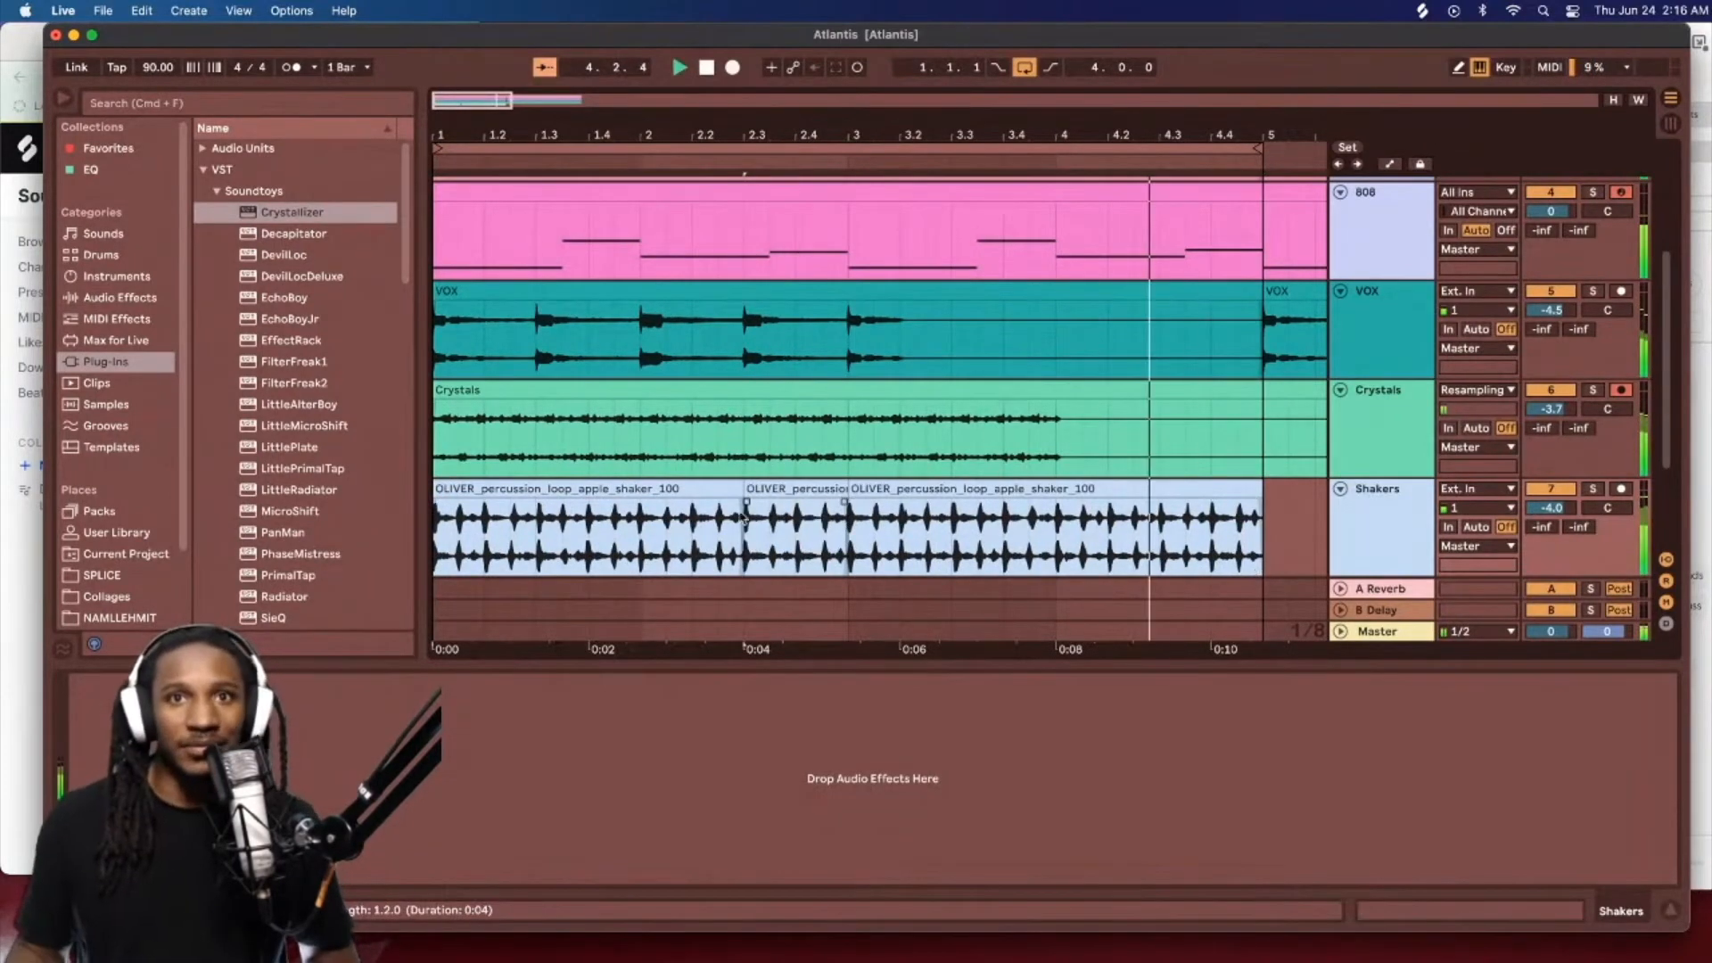
{"action": "key", "text": "super+j"}
{"action": "key", "text": "minus"}
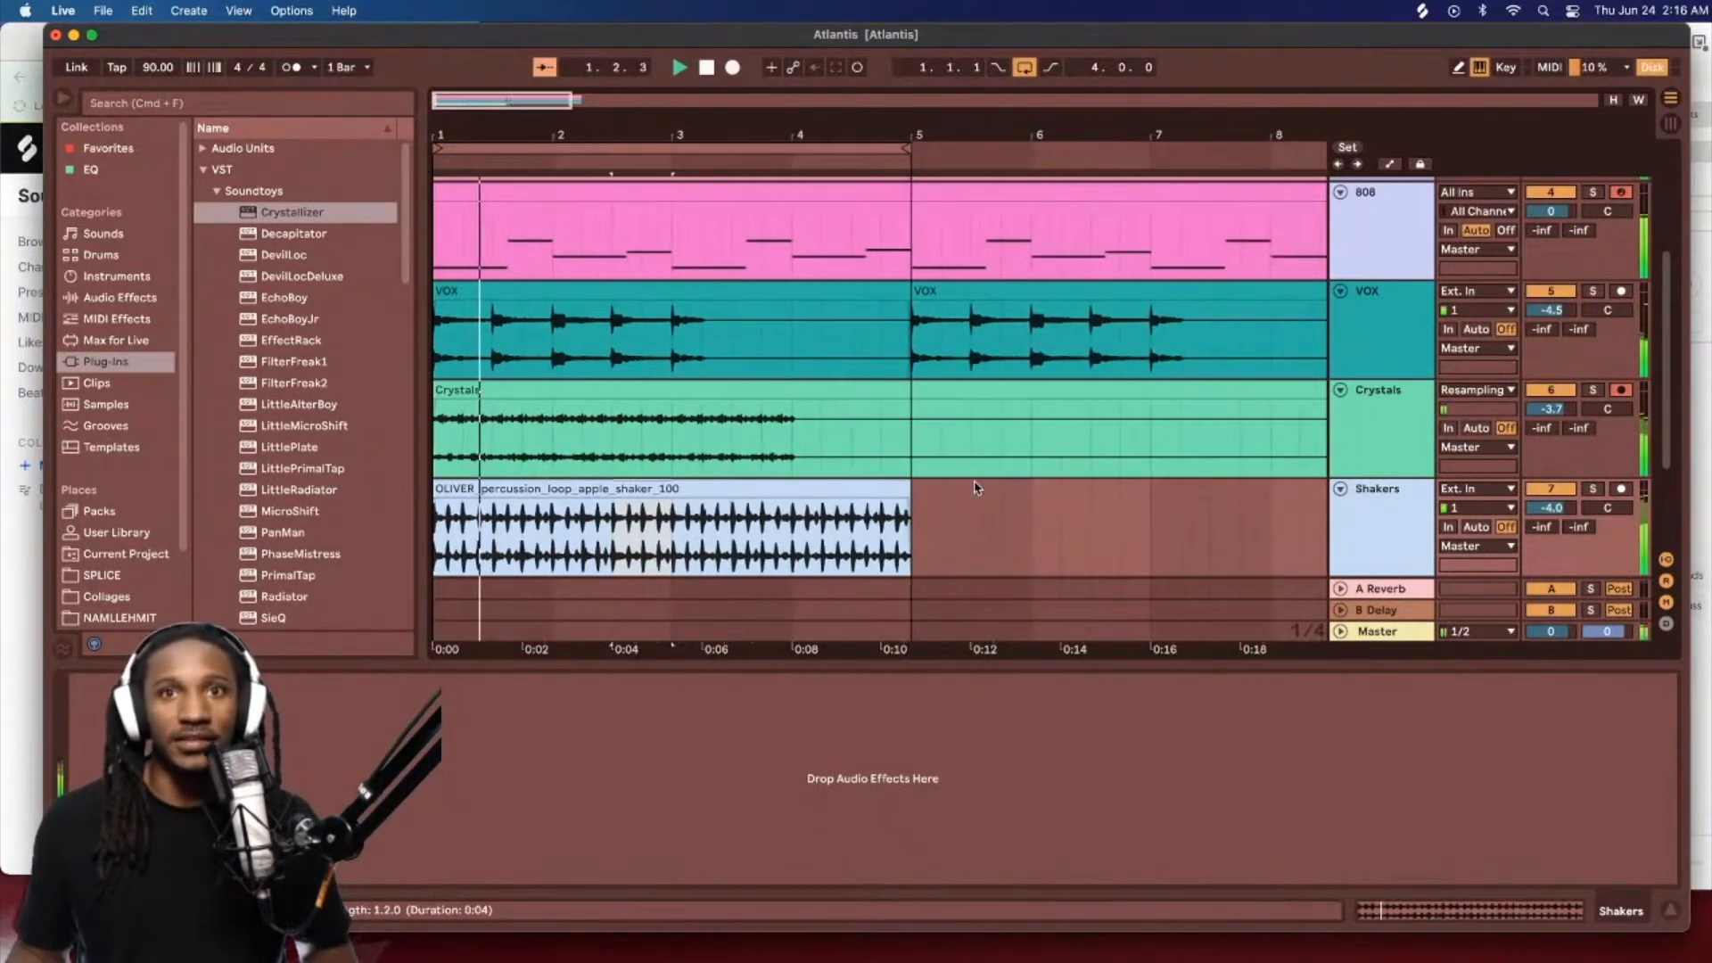
{"action": "key", "text": "minus"}
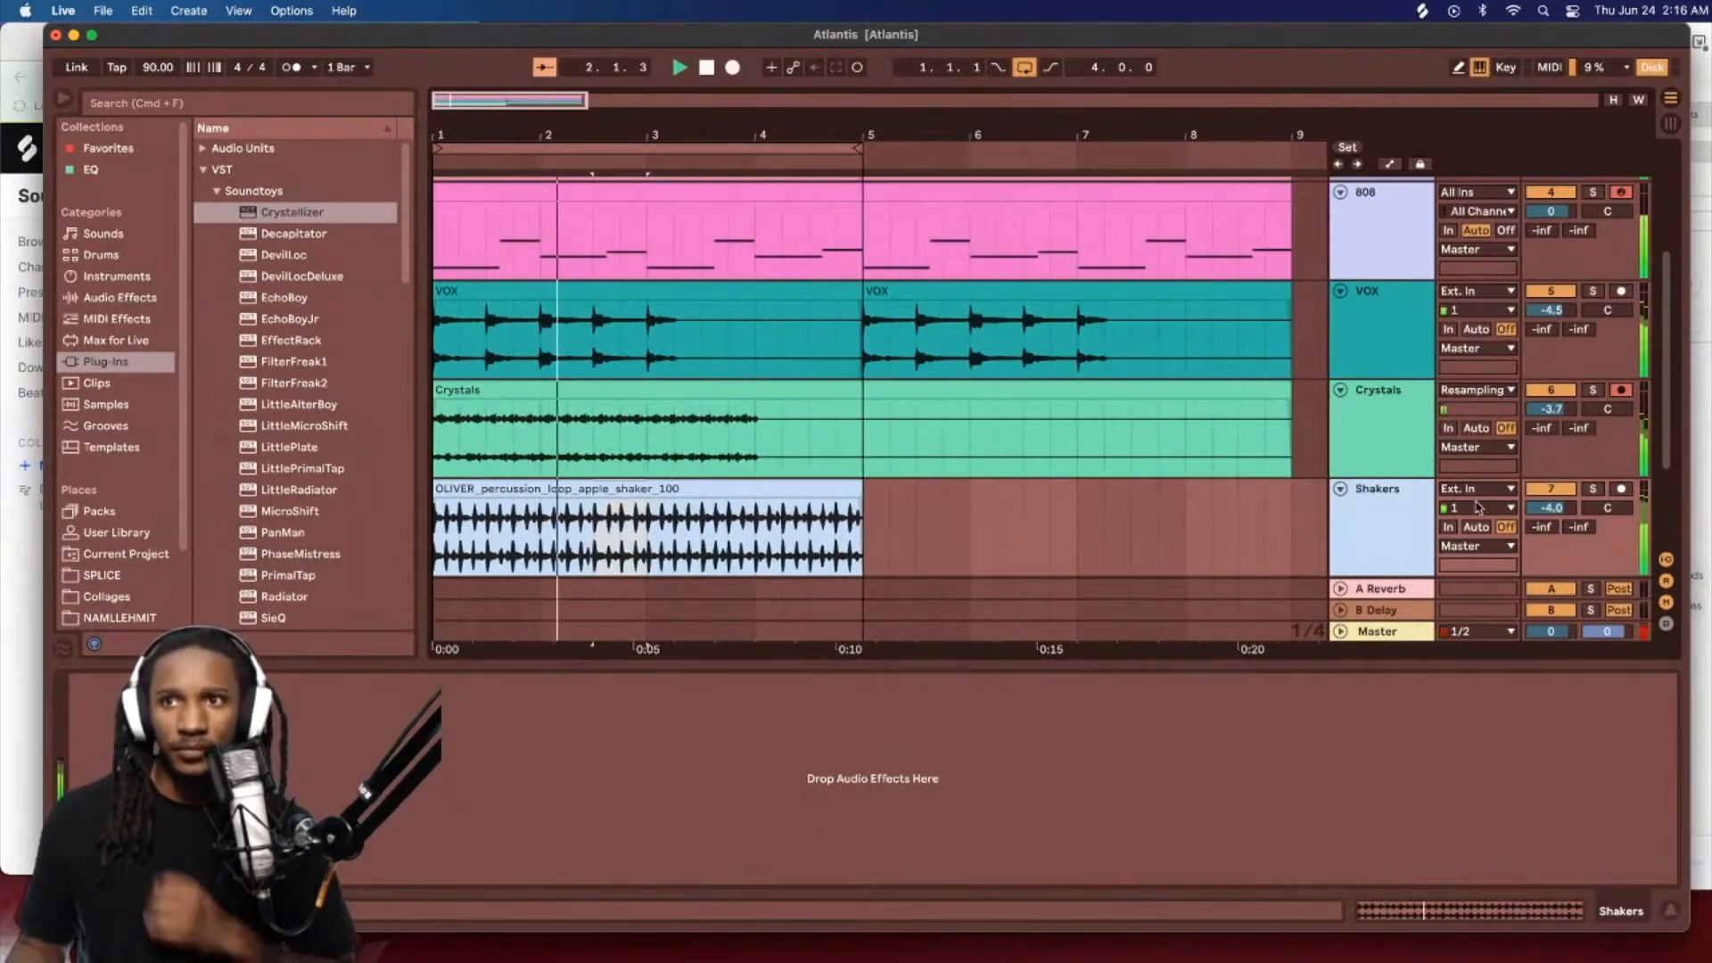
{"action": "left_click_drag", "start_coordinate": [1548, 508], "coordinate": [1550, 514]}
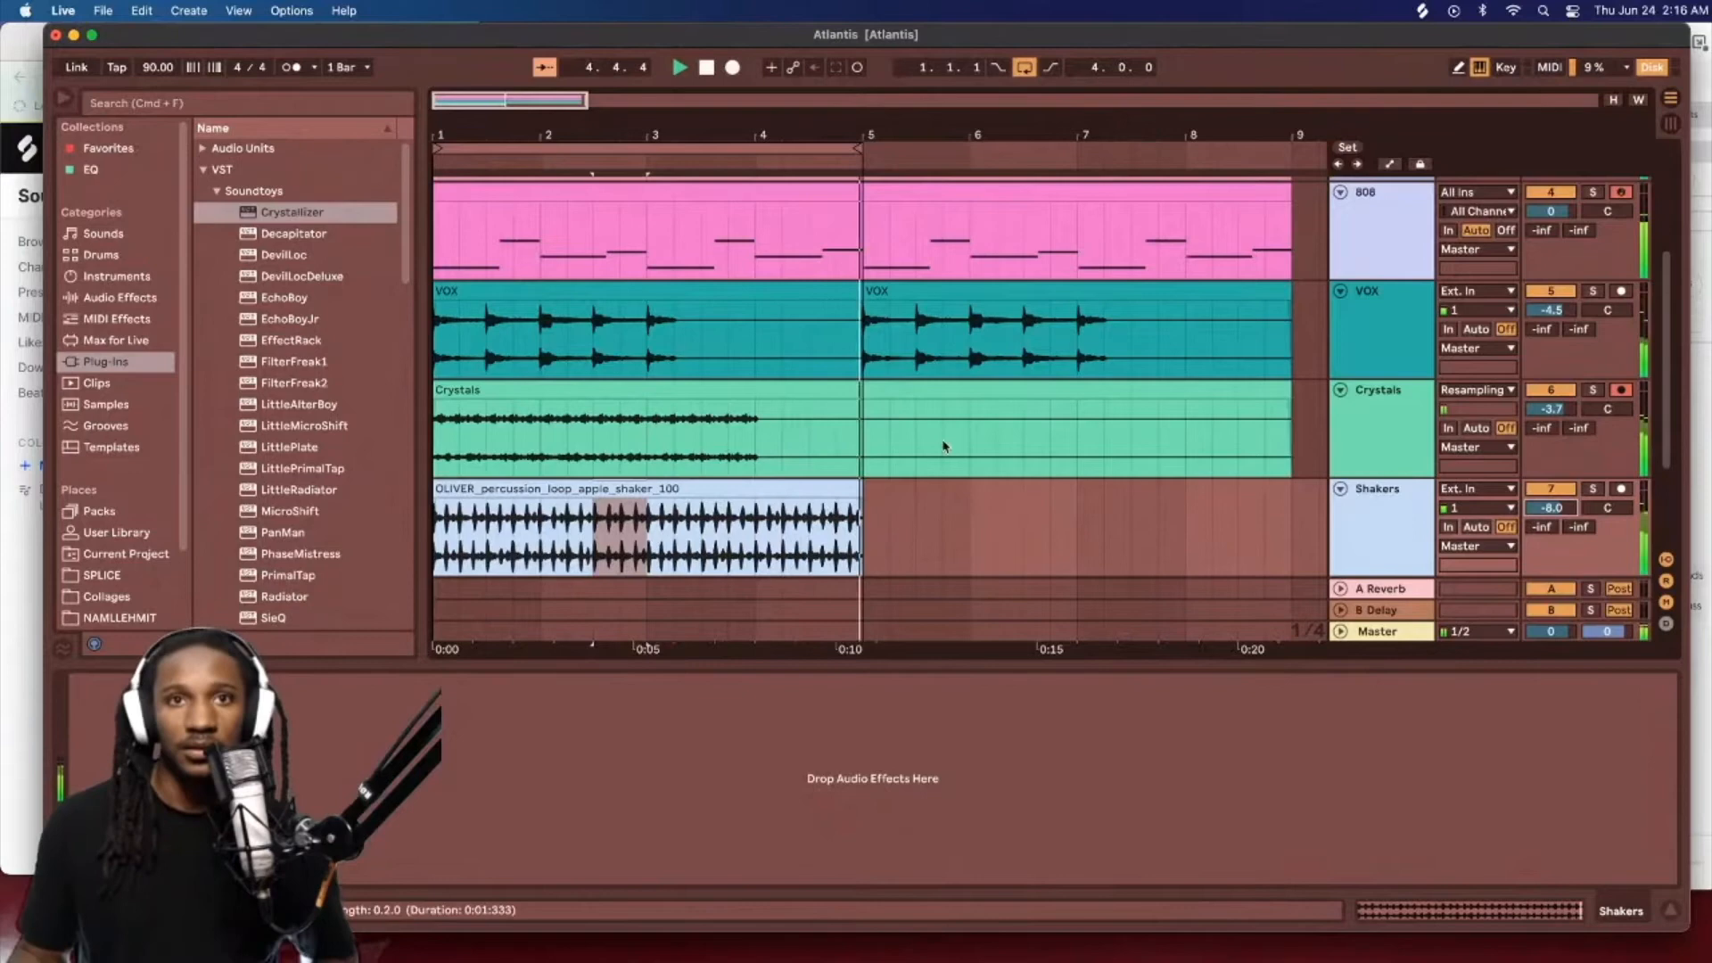
{"action": "left_click", "coordinate": [737, 487]}
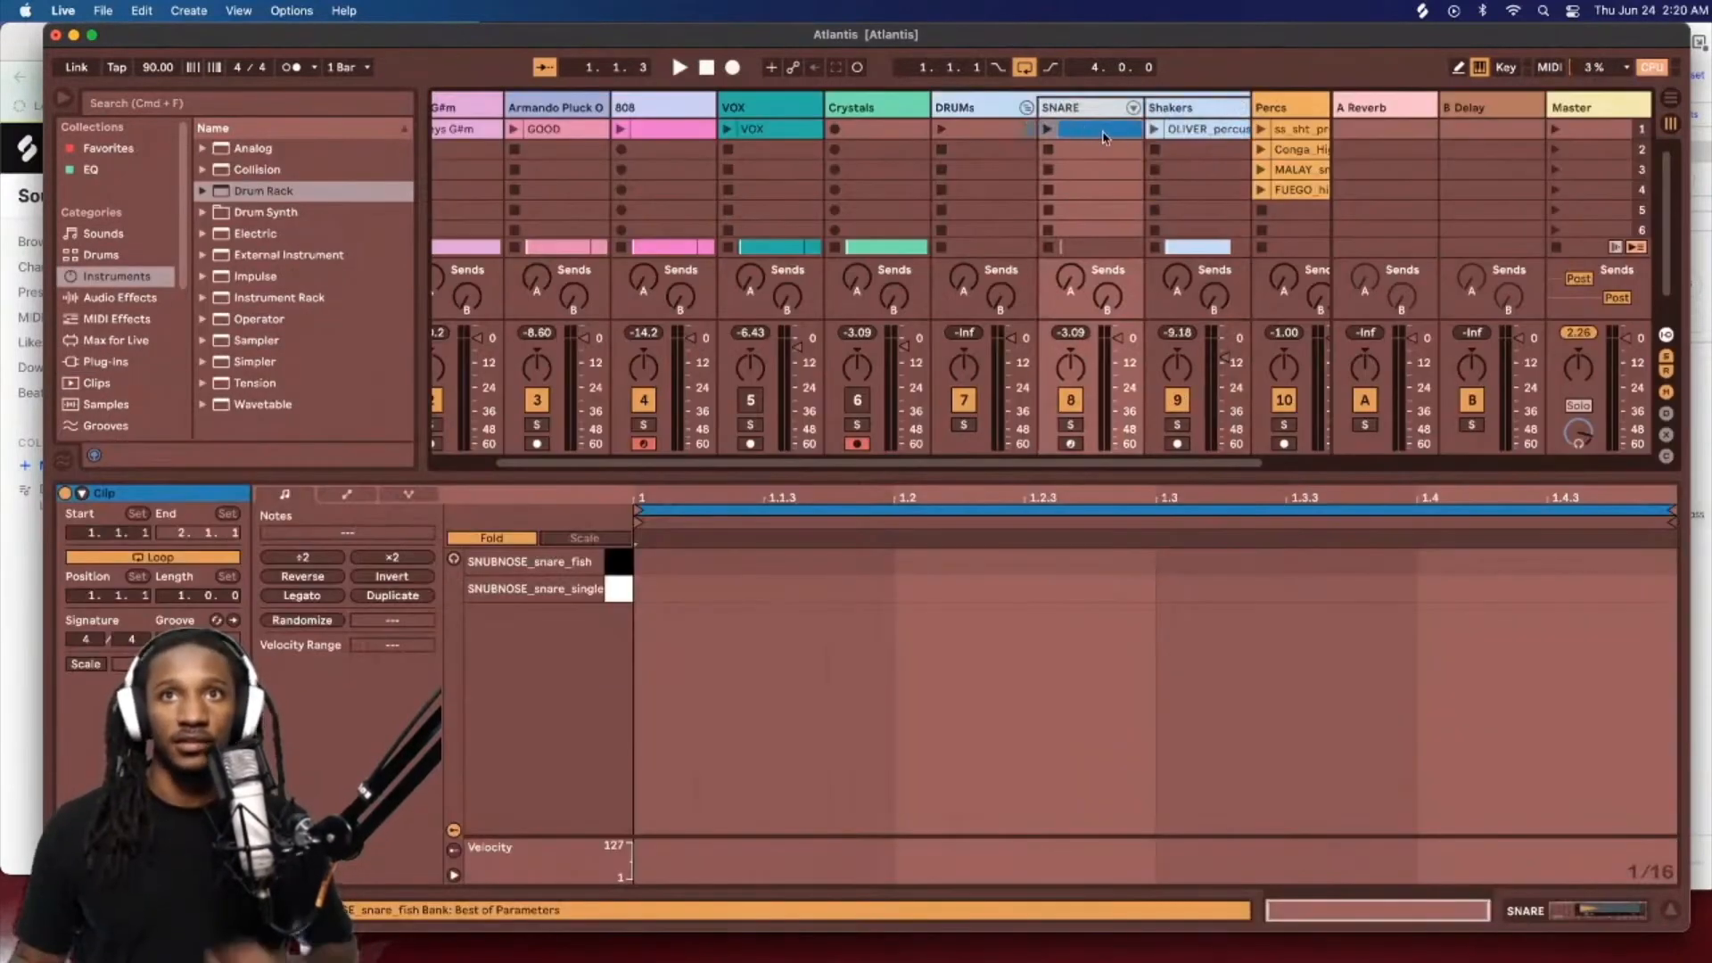
Step: Launch the SNARE clip, place both SNUBNOSE snares on beat 2, copy them to beat 4 and play the pattern
{"action": "left_click", "coordinate": [1050, 131]}
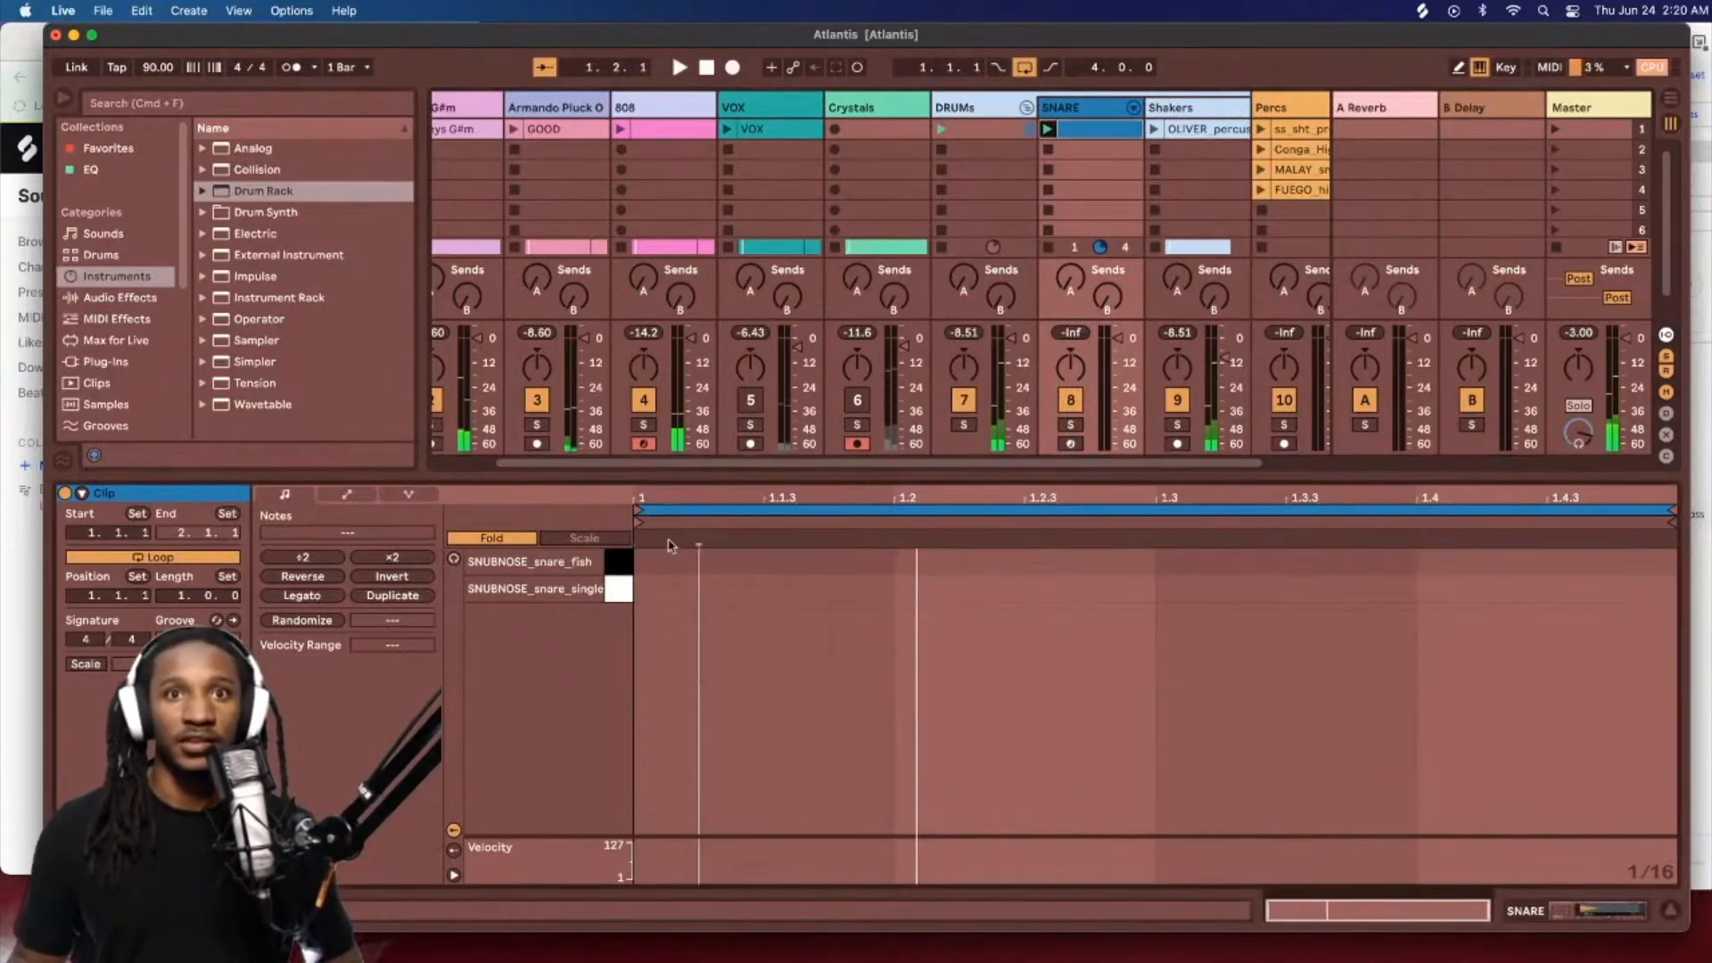
{"action": "double_click", "coordinate": [928, 562]}
{"action": "double_click", "coordinate": [927, 589]}
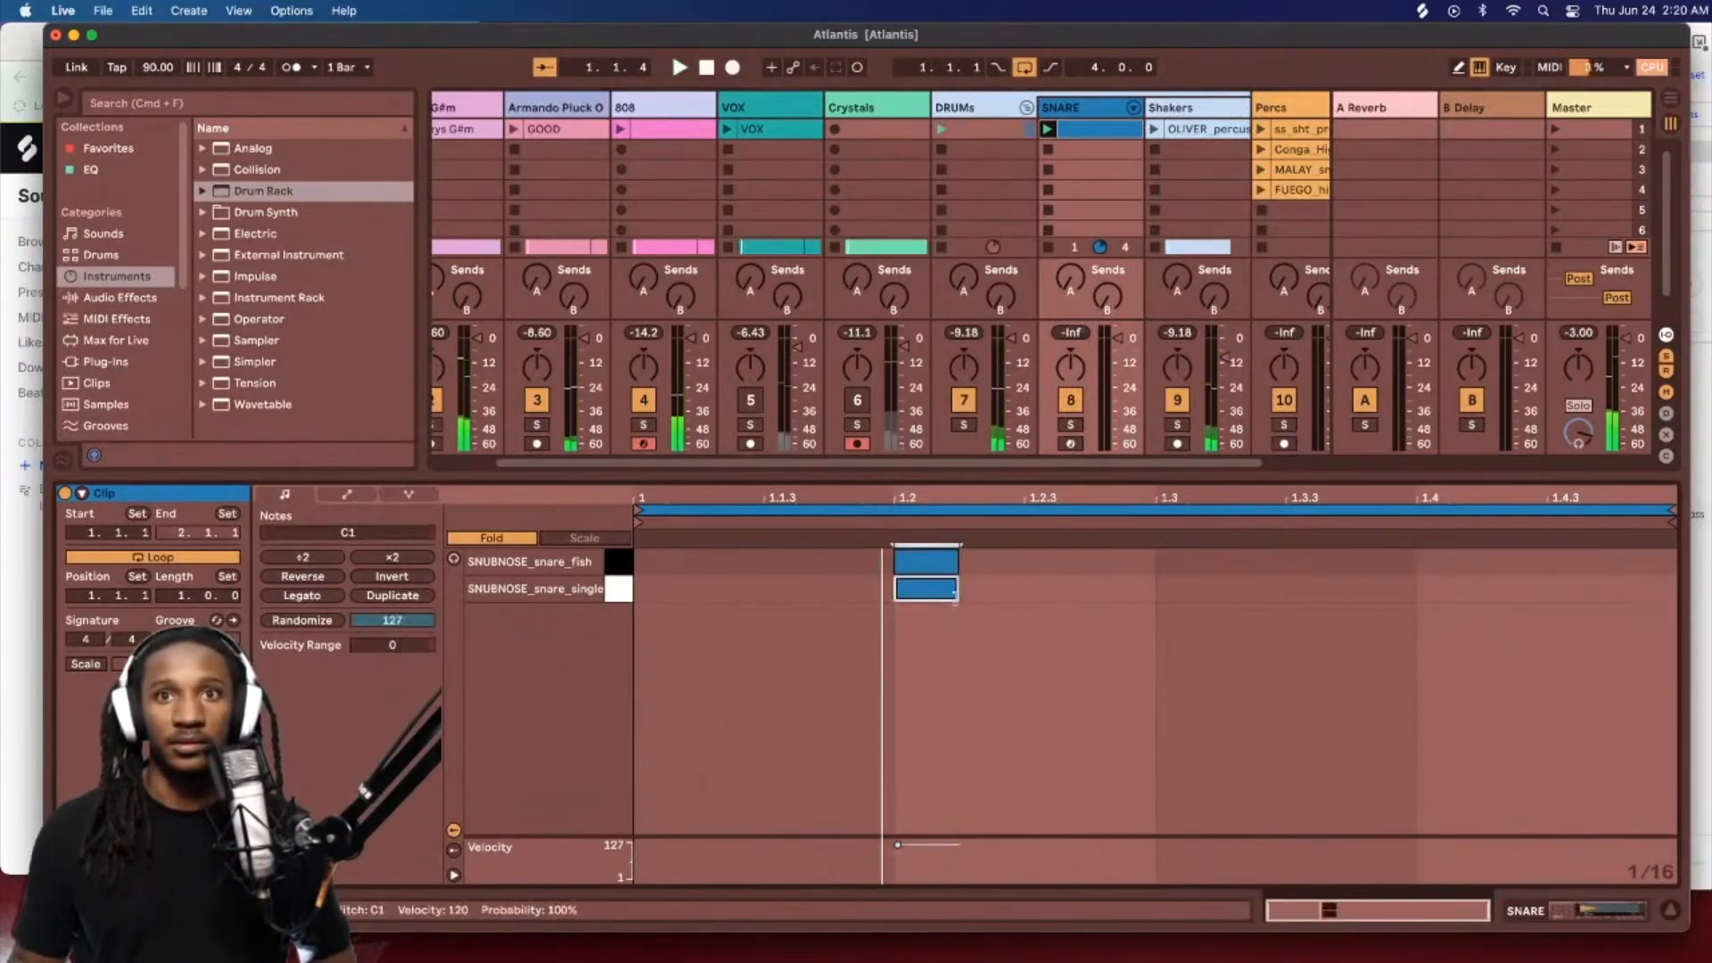
{"action": "left_click_drag", "start_coordinate": [947, 651], "coordinate": [1480, 573]}
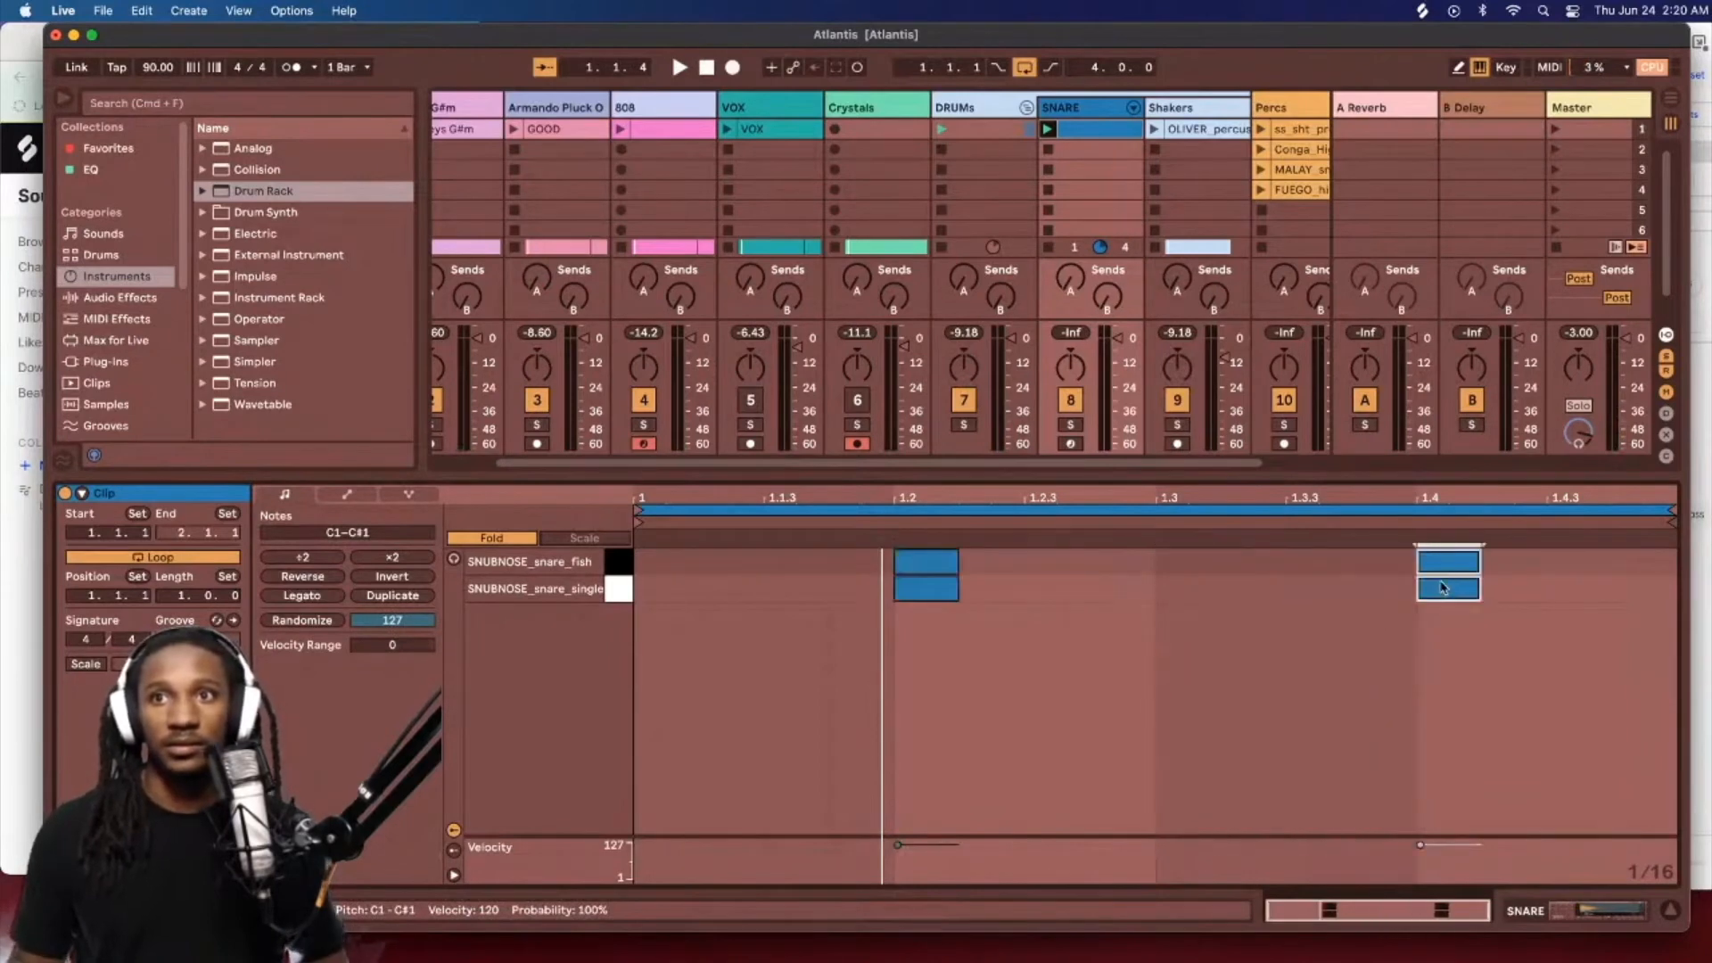
{"action": "key", "text": "space"}
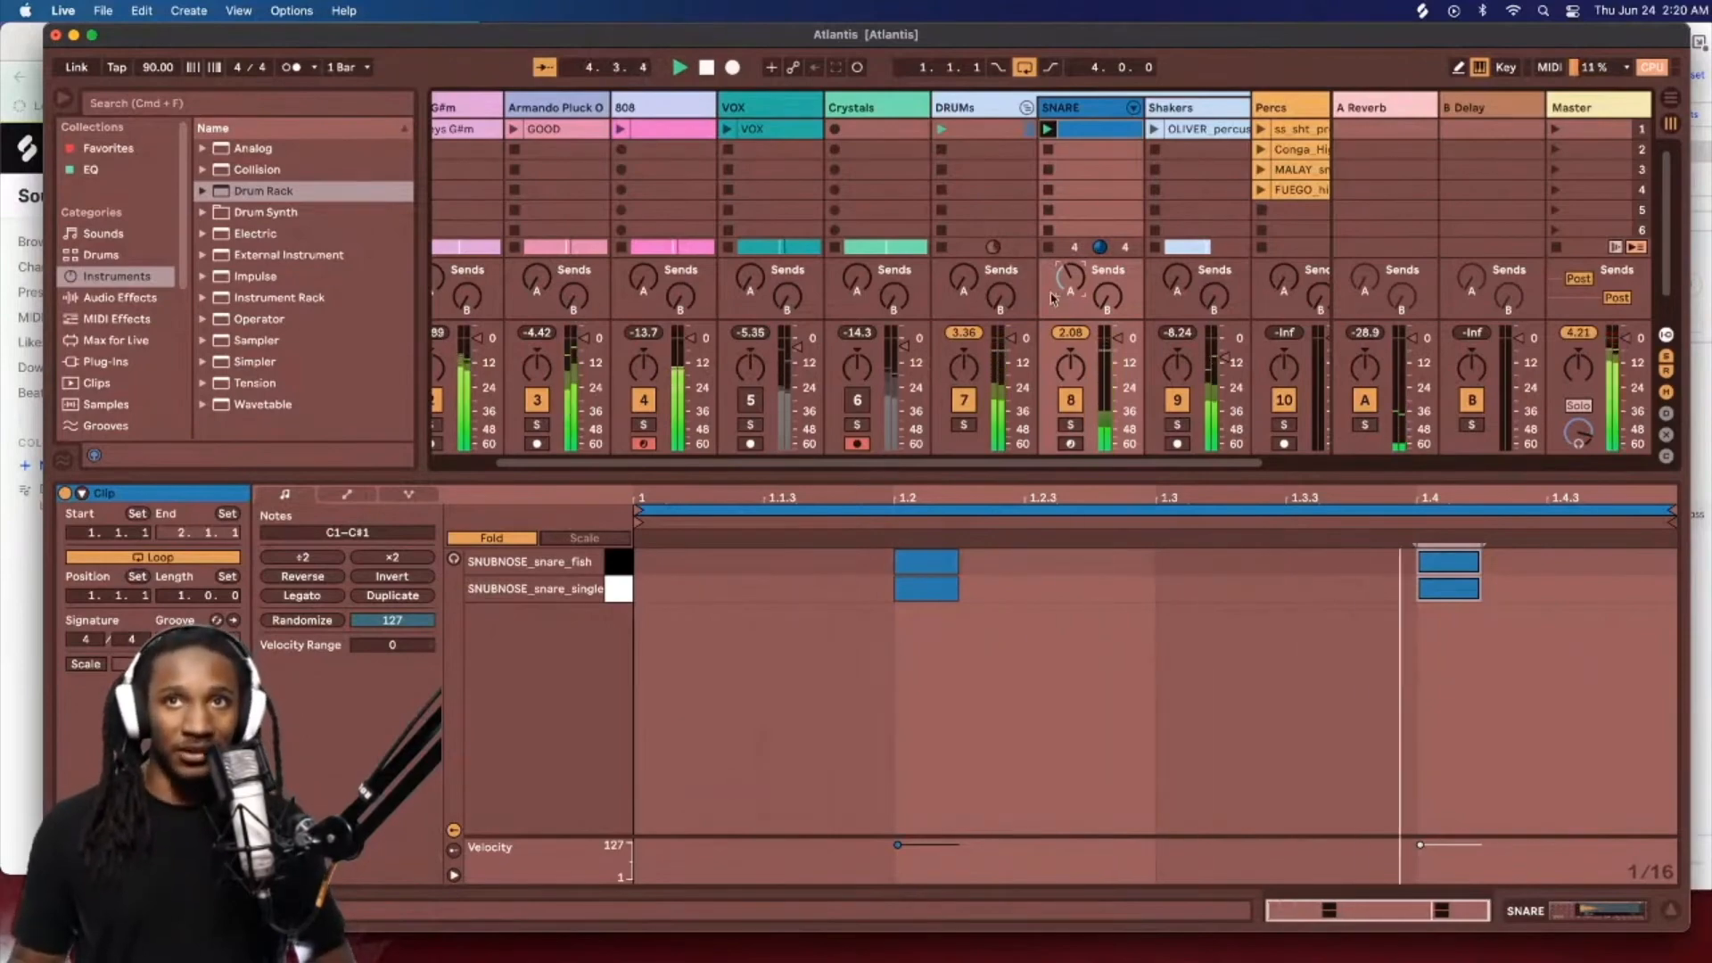
Step: Switch to Splice and audition downloaded snare one-shots, including the MARIO_LUCIANO crack and the FRANCIS_GOT_HEAT rim
{"action": "key", "text": "Tab"}
{"action": "key", "text": "Tab"}
{"action": "key", "text": "super+Tab"}
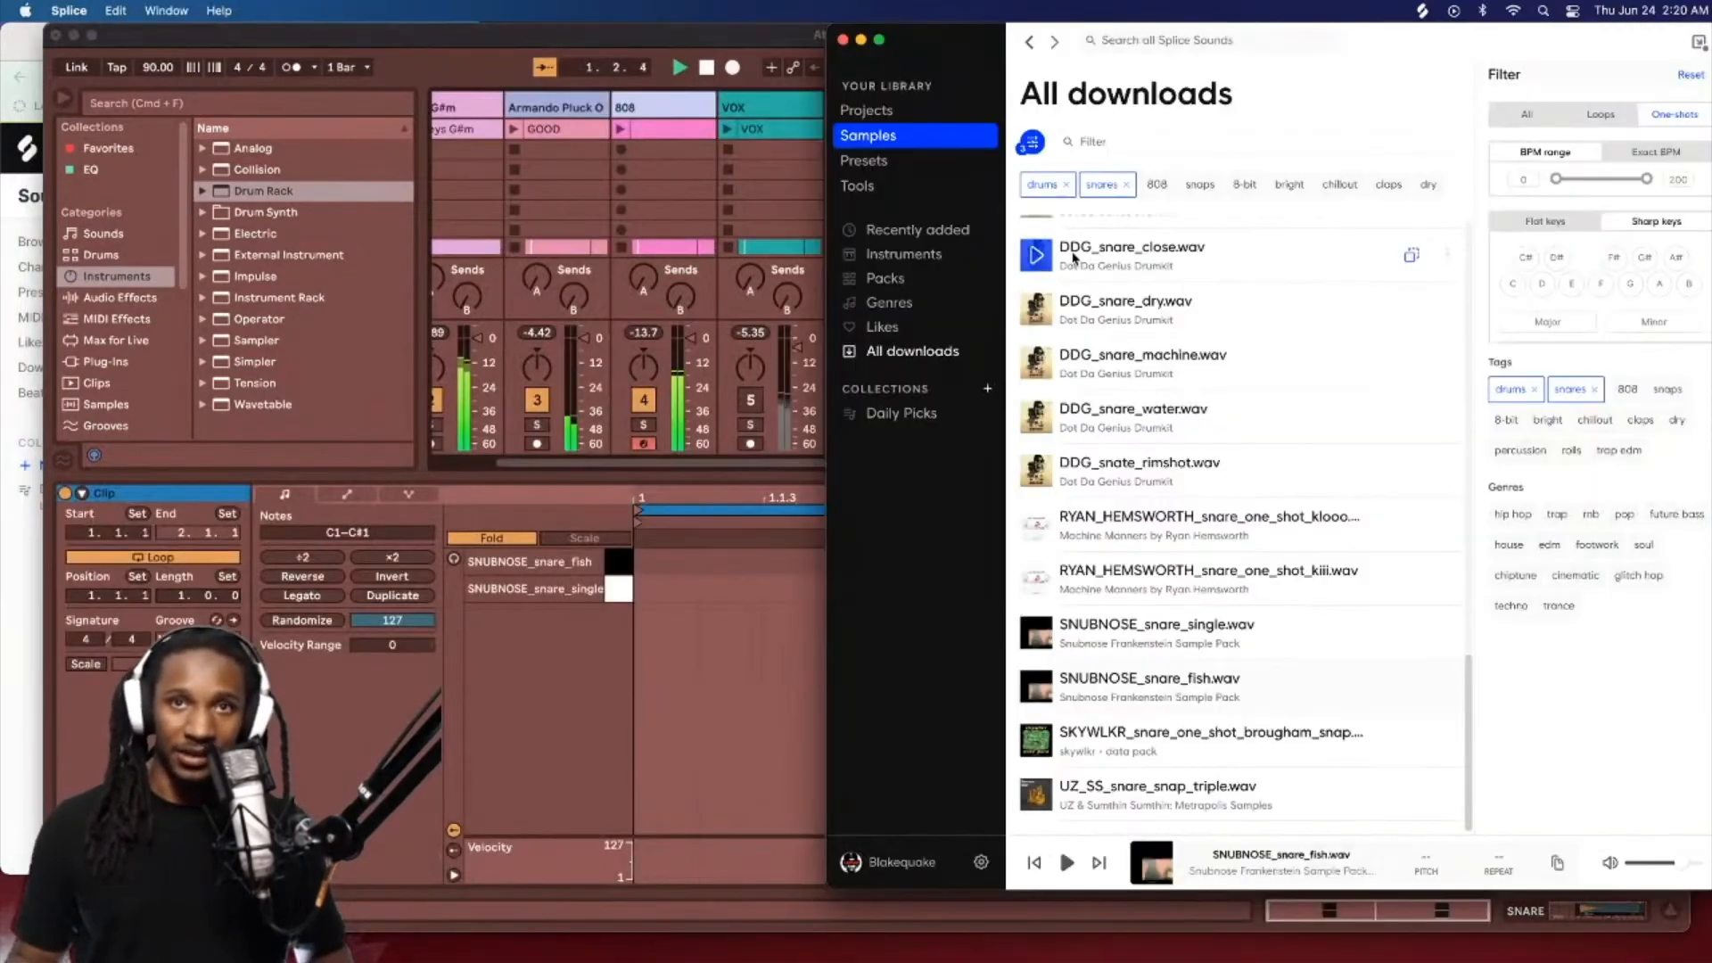
{"action": "scroll", "coordinate": [1132, 343], "scroll_direction": "up", "scroll_amount": 15}
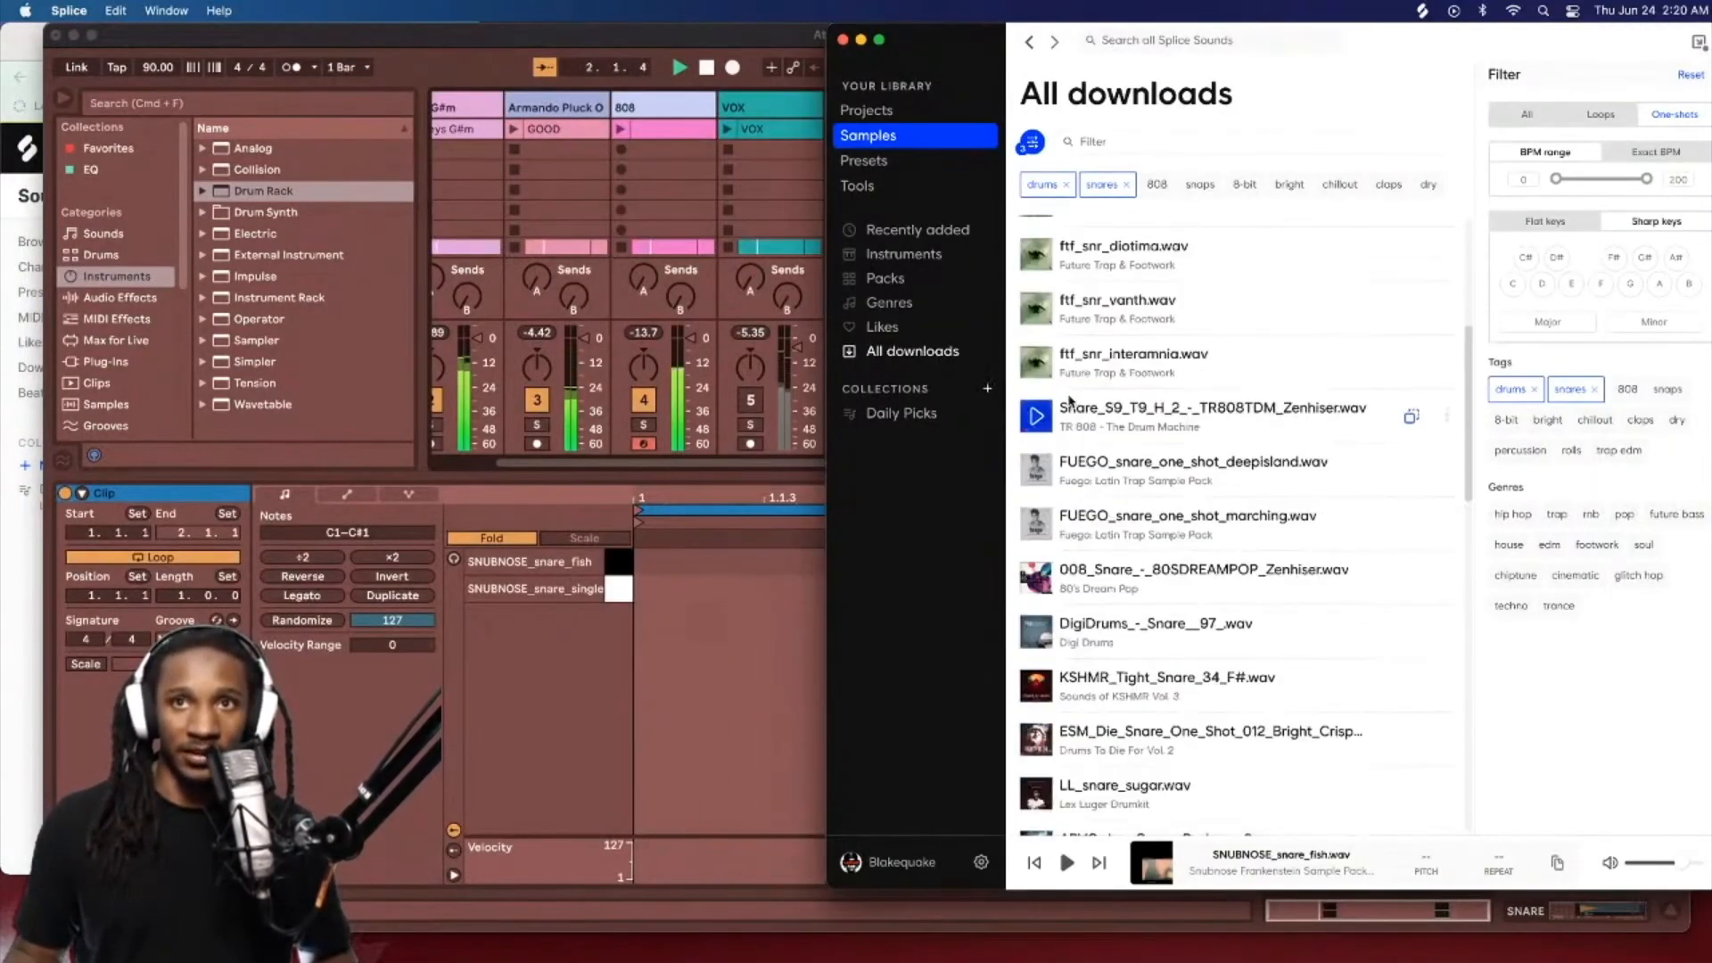
{"action": "scroll", "coordinate": [1068, 401], "scroll_direction": "up", "scroll_amount": 2}
{"action": "left_click", "coordinate": [1034, 395]}
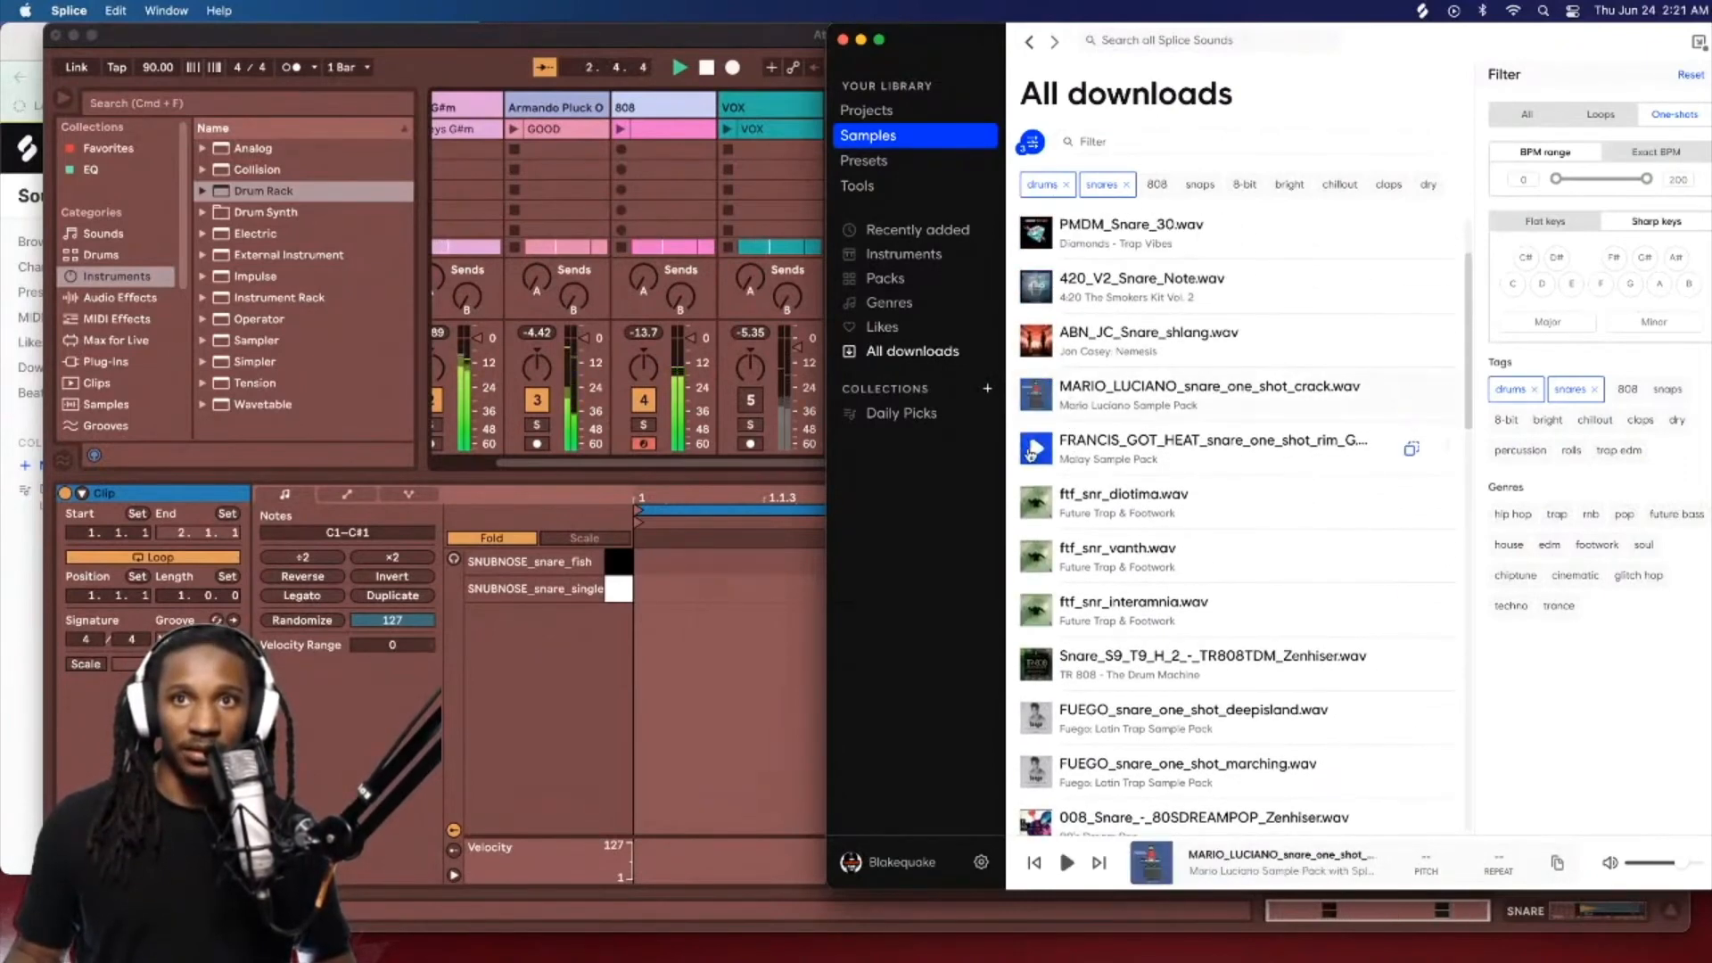
{"action": "left_click", "coordinate": [1031, 450]}
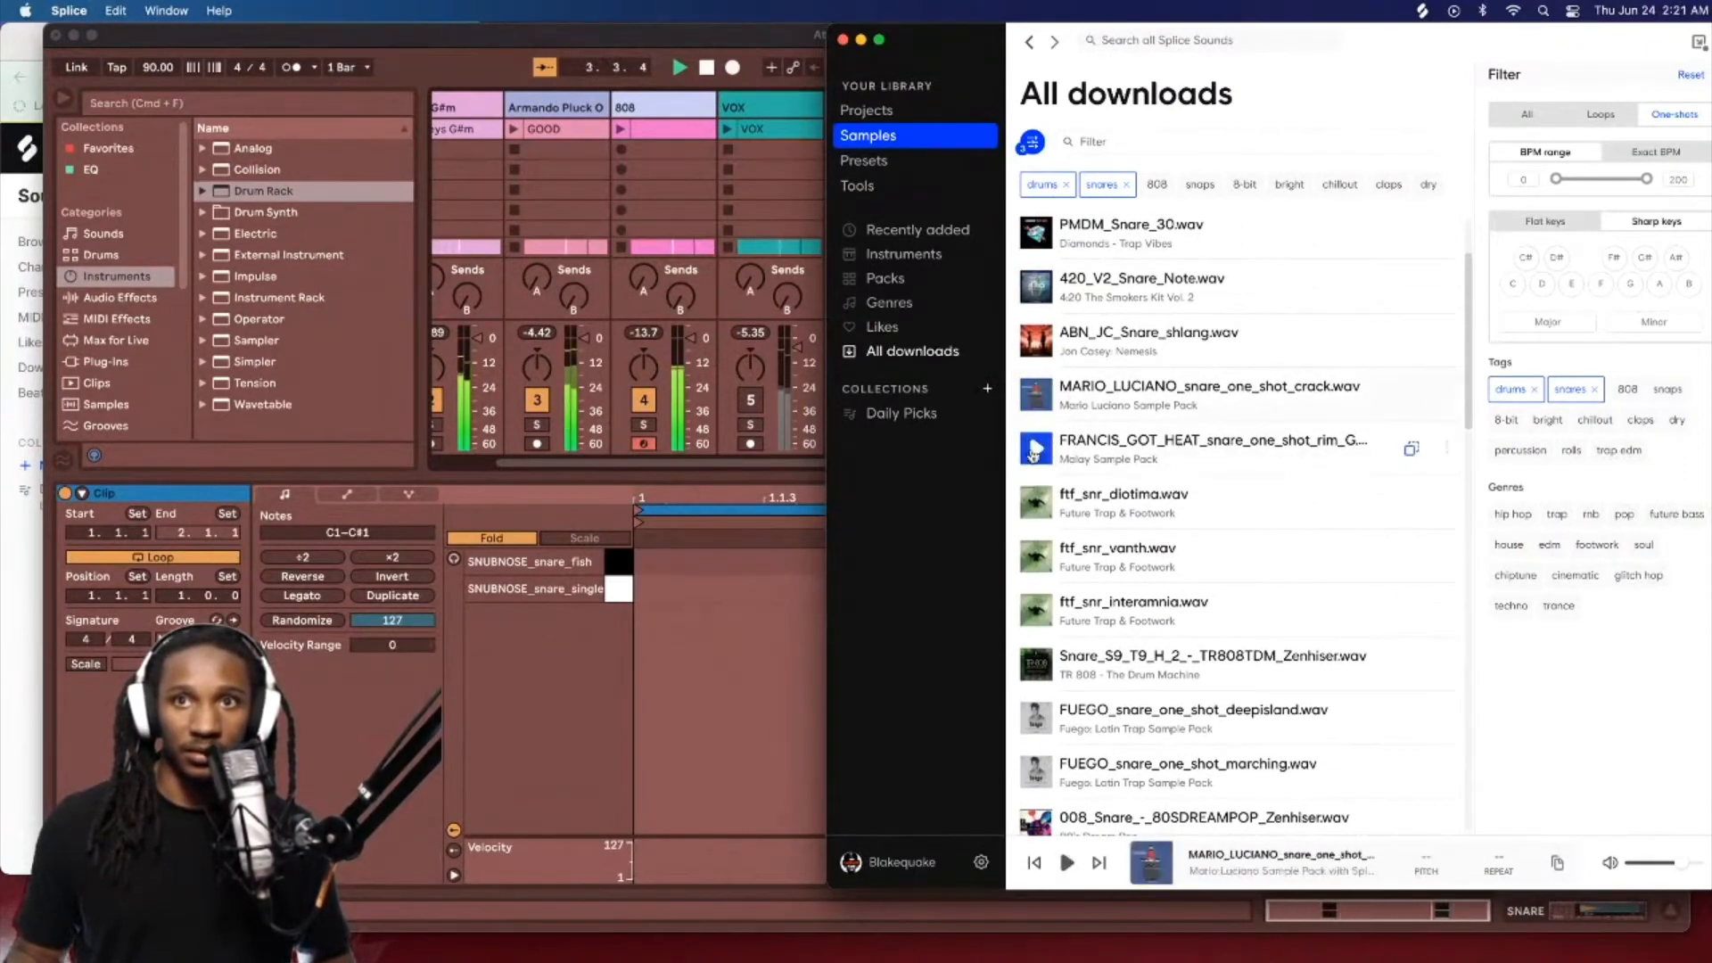
{"action": "scroll", "coordinate": [1036, 455], "scroll_direction": "up", "scroll_amount": 1}
{"action": "scroll", "coordinate": [1035, 456], "scroll_direction": "up", "scroll_amount": 1}
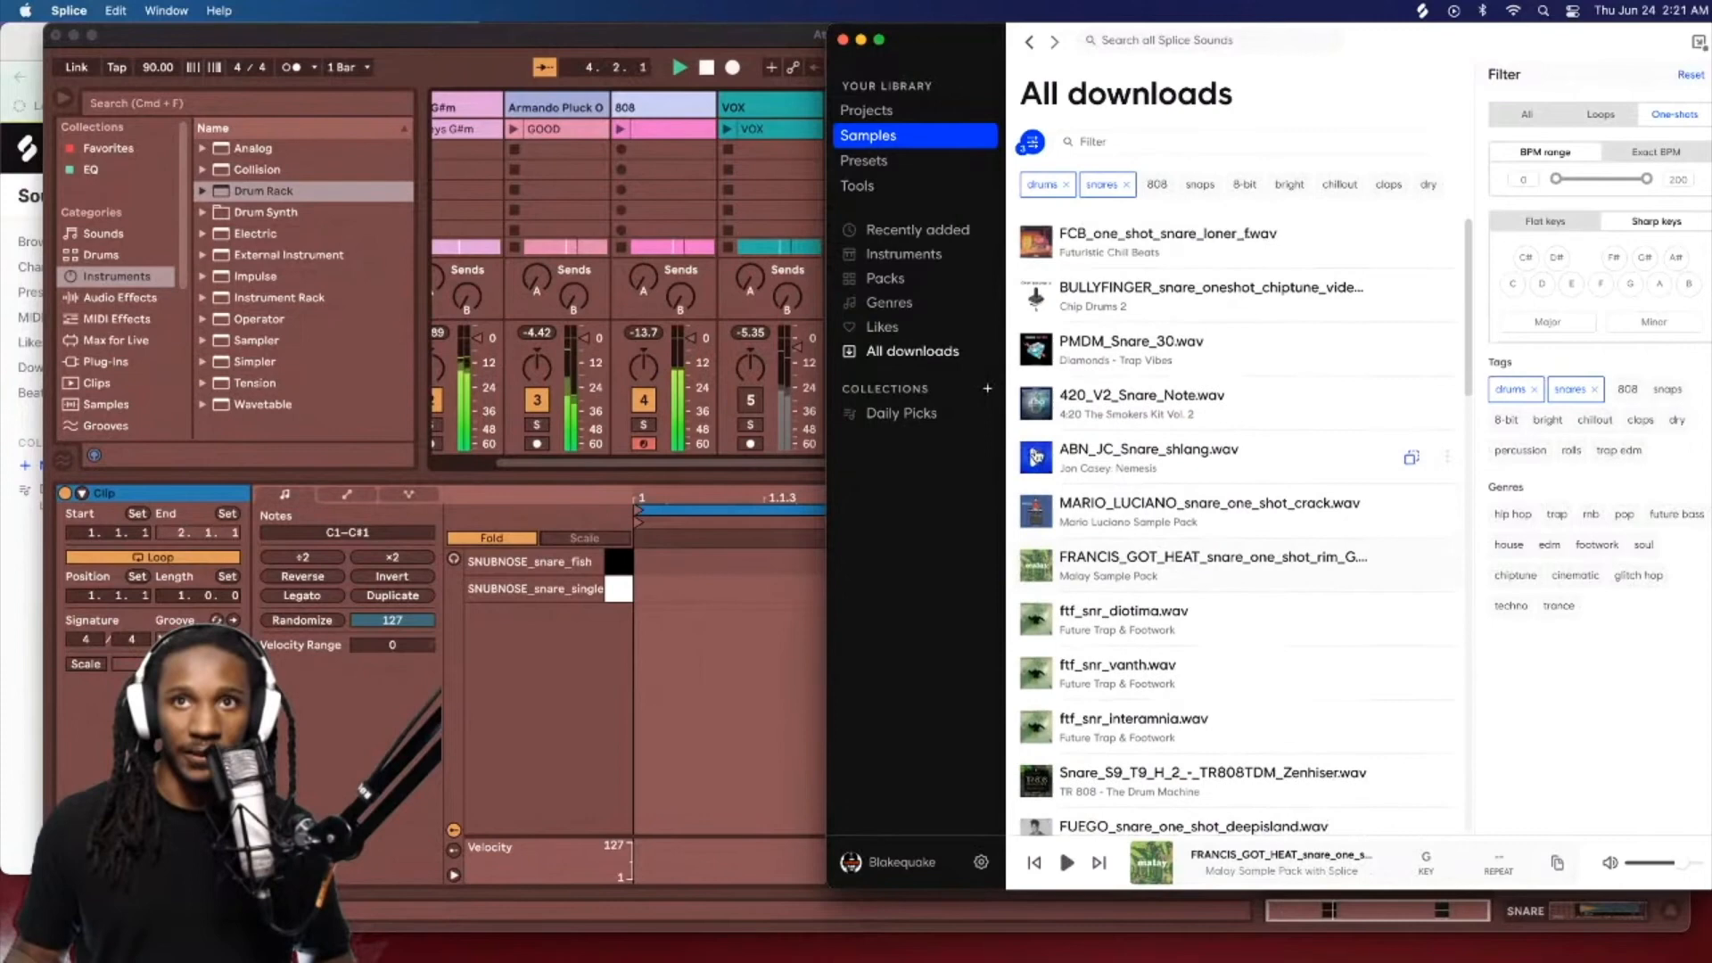
{"action": "left_click", "coordinate": [1041, 512]}
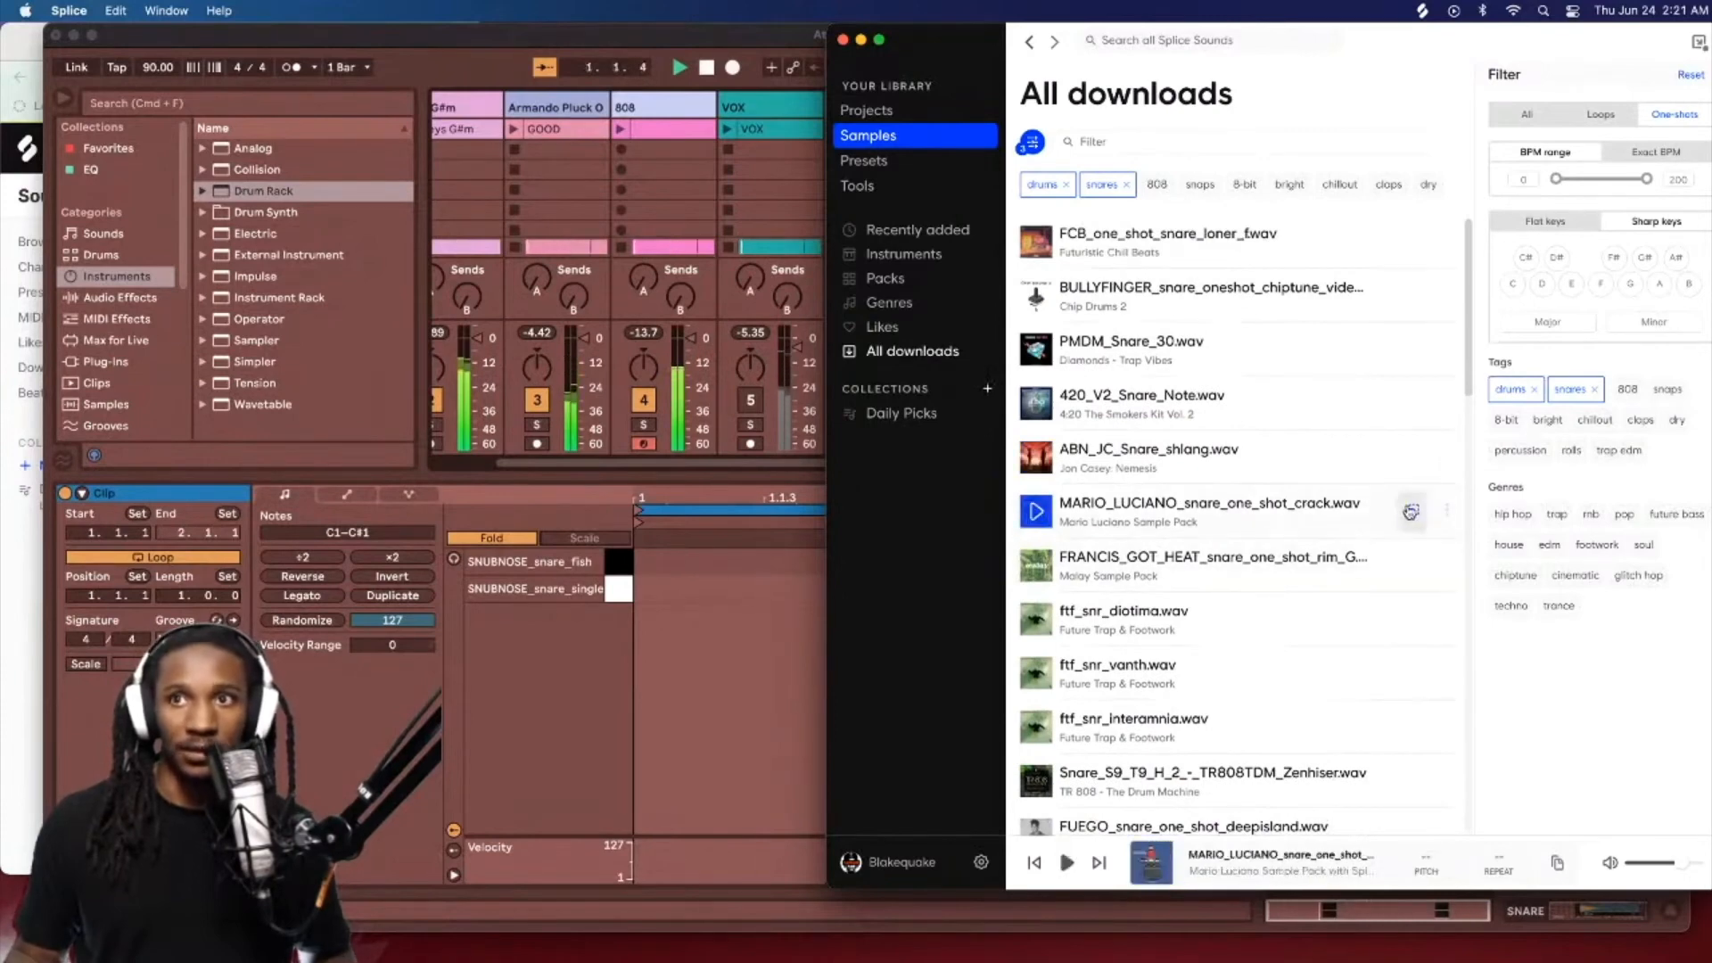
Step: Switch back to Live and load the MARIO_LUCIANO crack snare into the SNARE track's Drum Rack
{"action": "key", "text": "super+Tab"}
{"action": "scroll", "coordinate": [1286, 165], "scroll_direction": "down", "scroll_amount": 2}
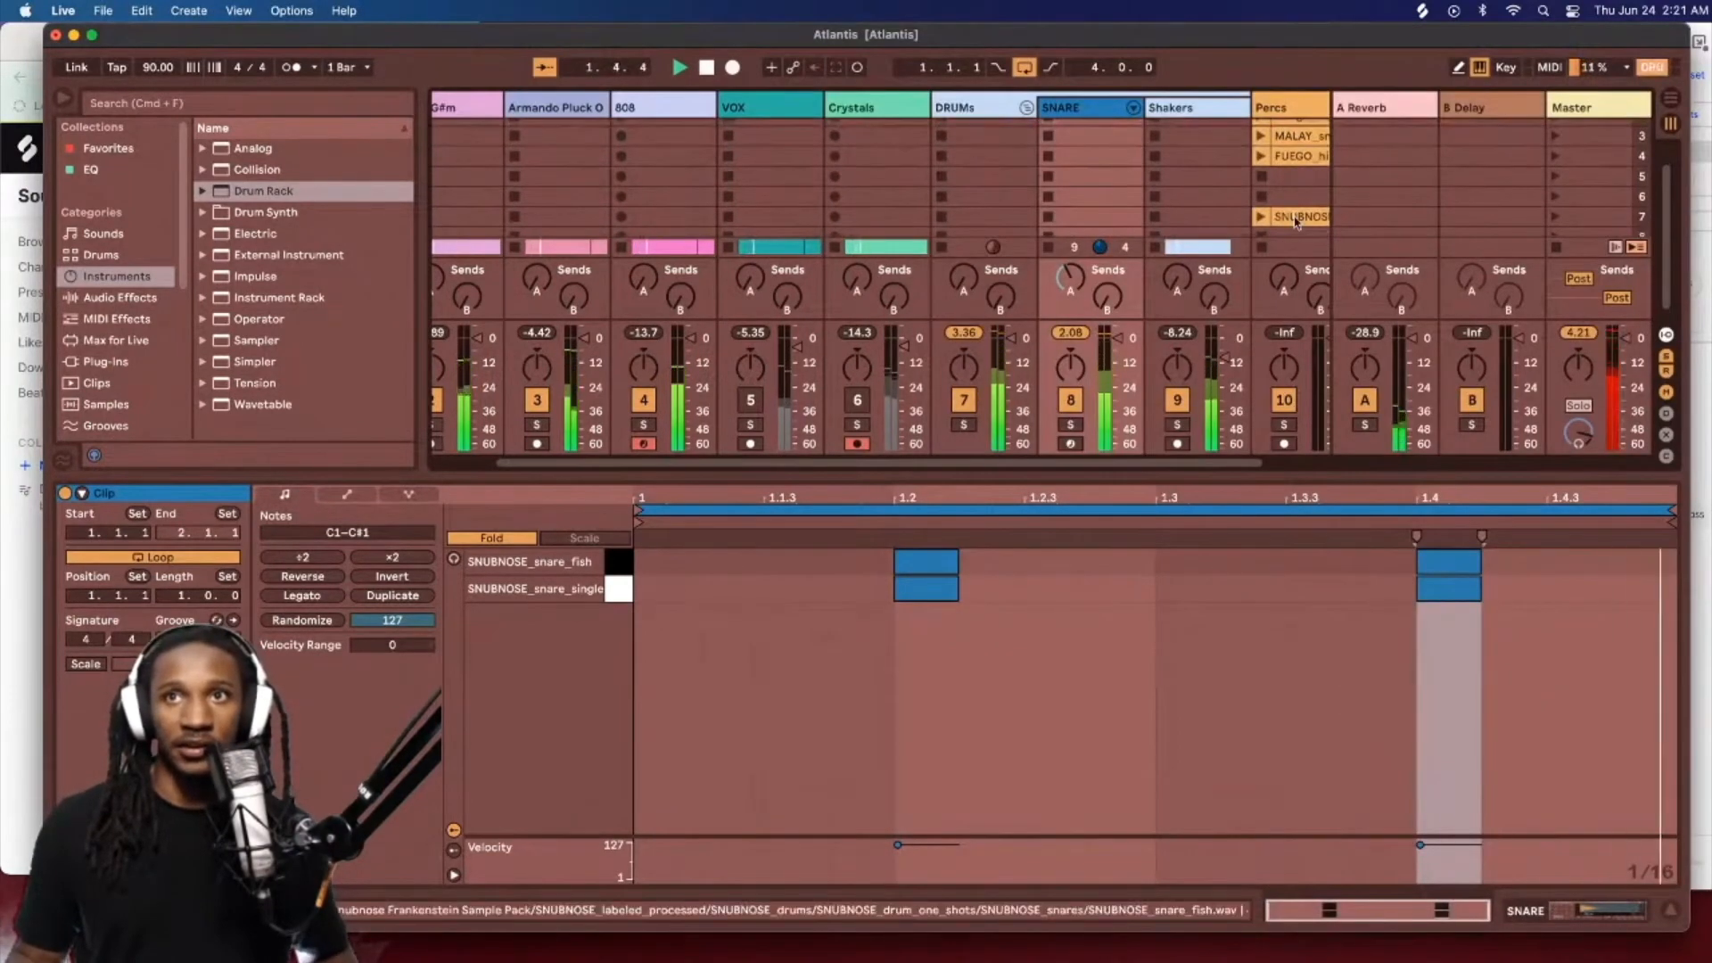
{"action": "left_click", "coordinate": [1300, 218]}
{"action": "left_click_drag", "start_coordinate": [1198, 171], "coordinate": [196, 811]}
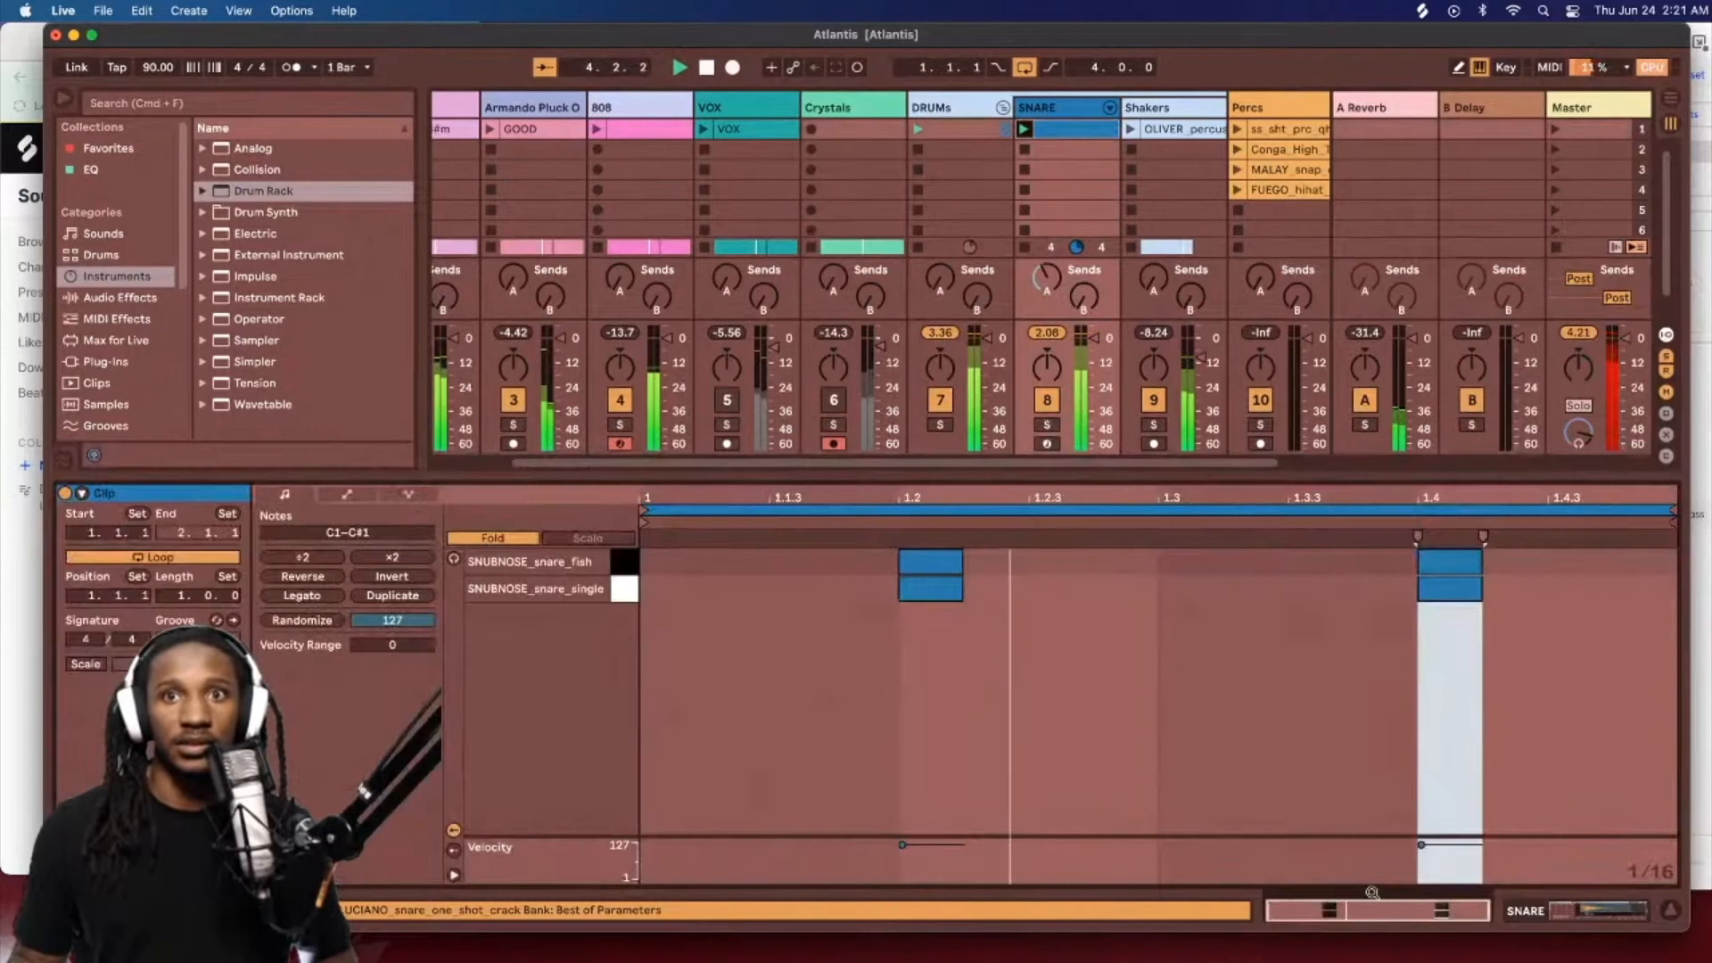
Step: Unfold the SNARE clip's note lanes, layer the MARIO_LUCIANO crack snare on beats 2 and 4, and play the result
{"action": "double_click", "coordinate": [1090, 130]}
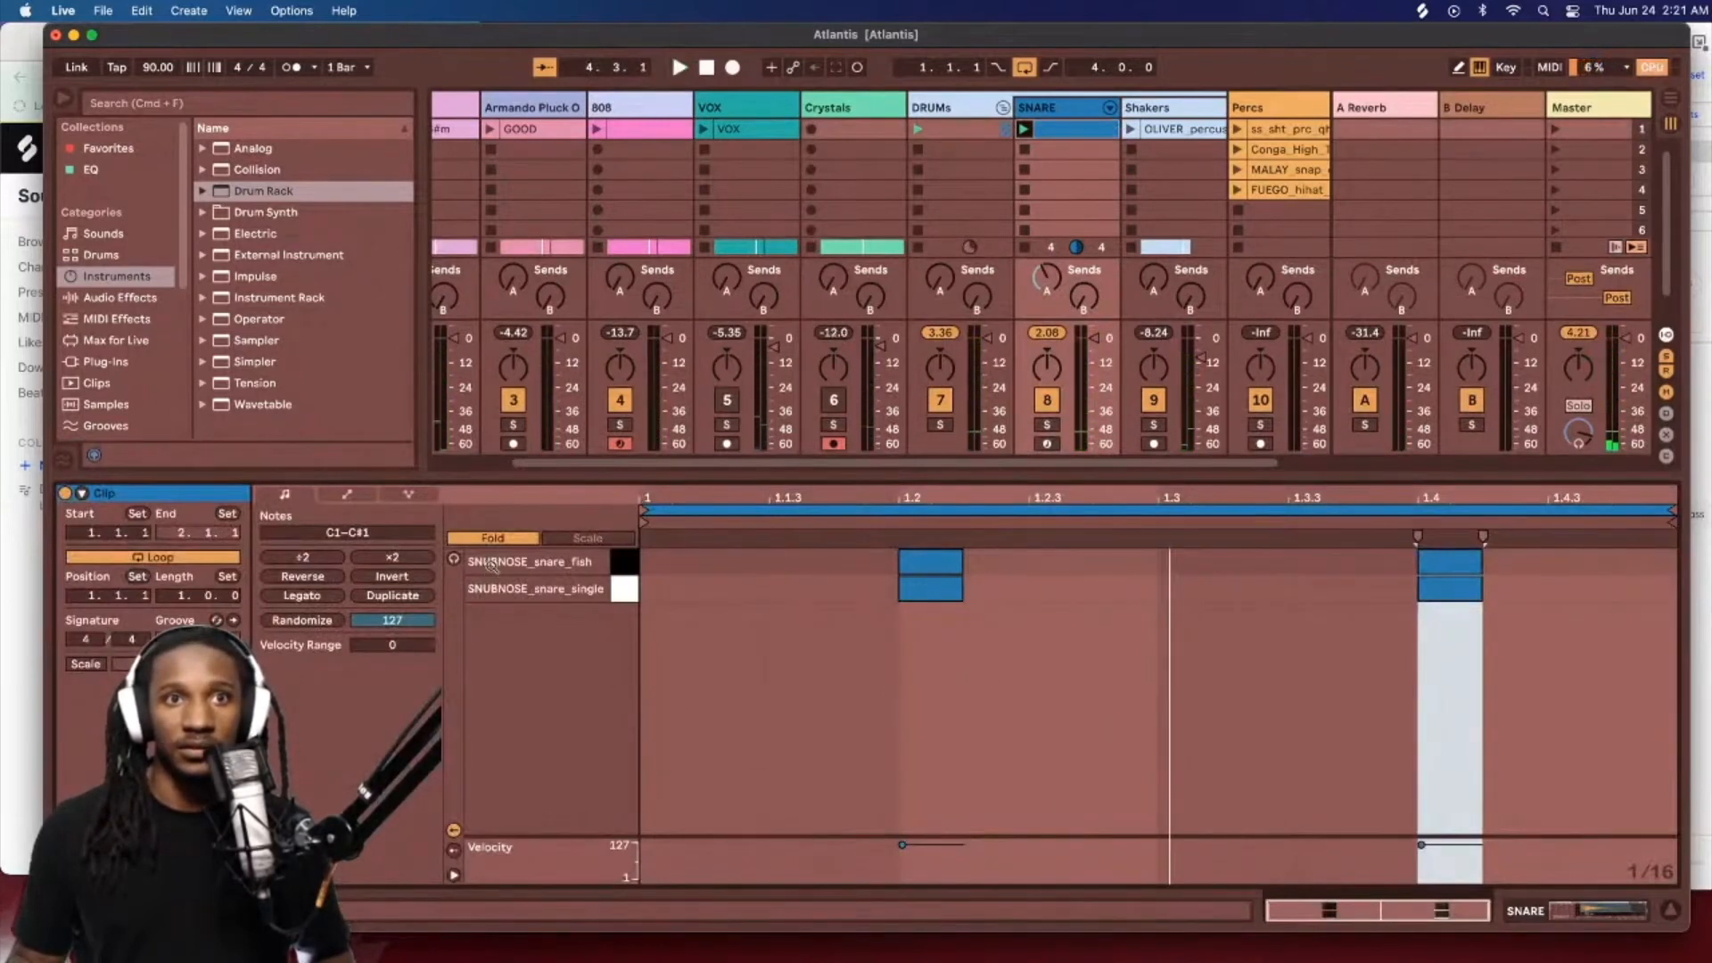
{"action": "left_click", "coordinate": [496, 539]}
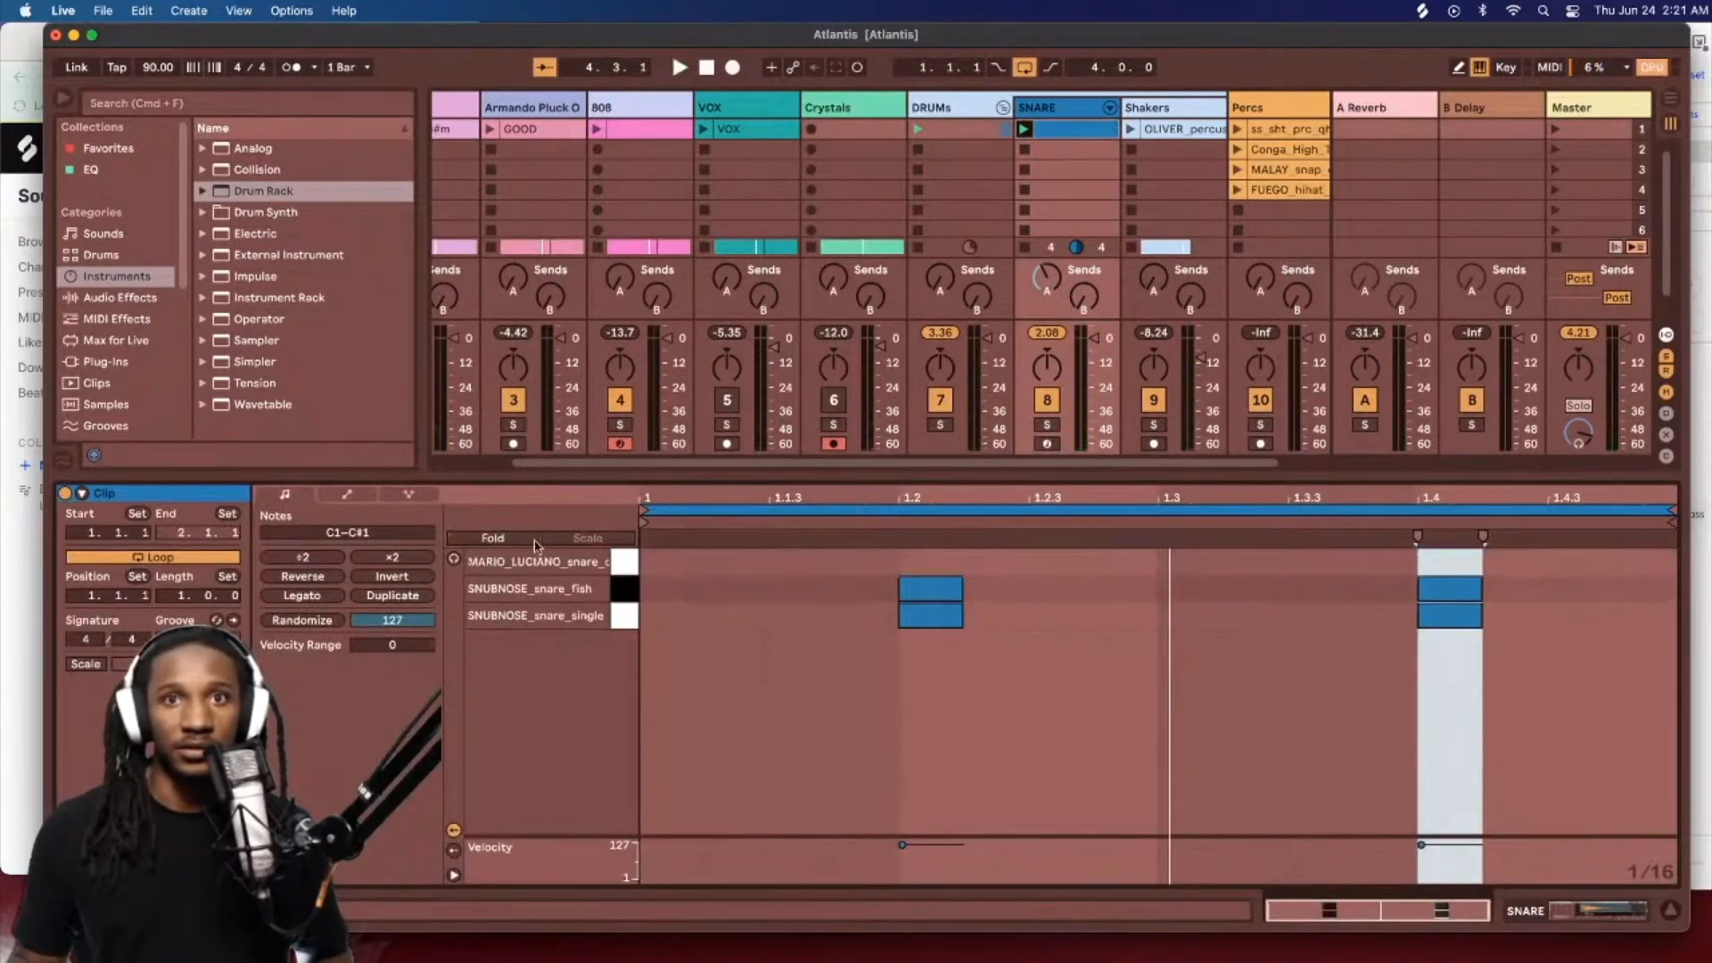
{"action": "left_click", "coordinate": [942, 594]}
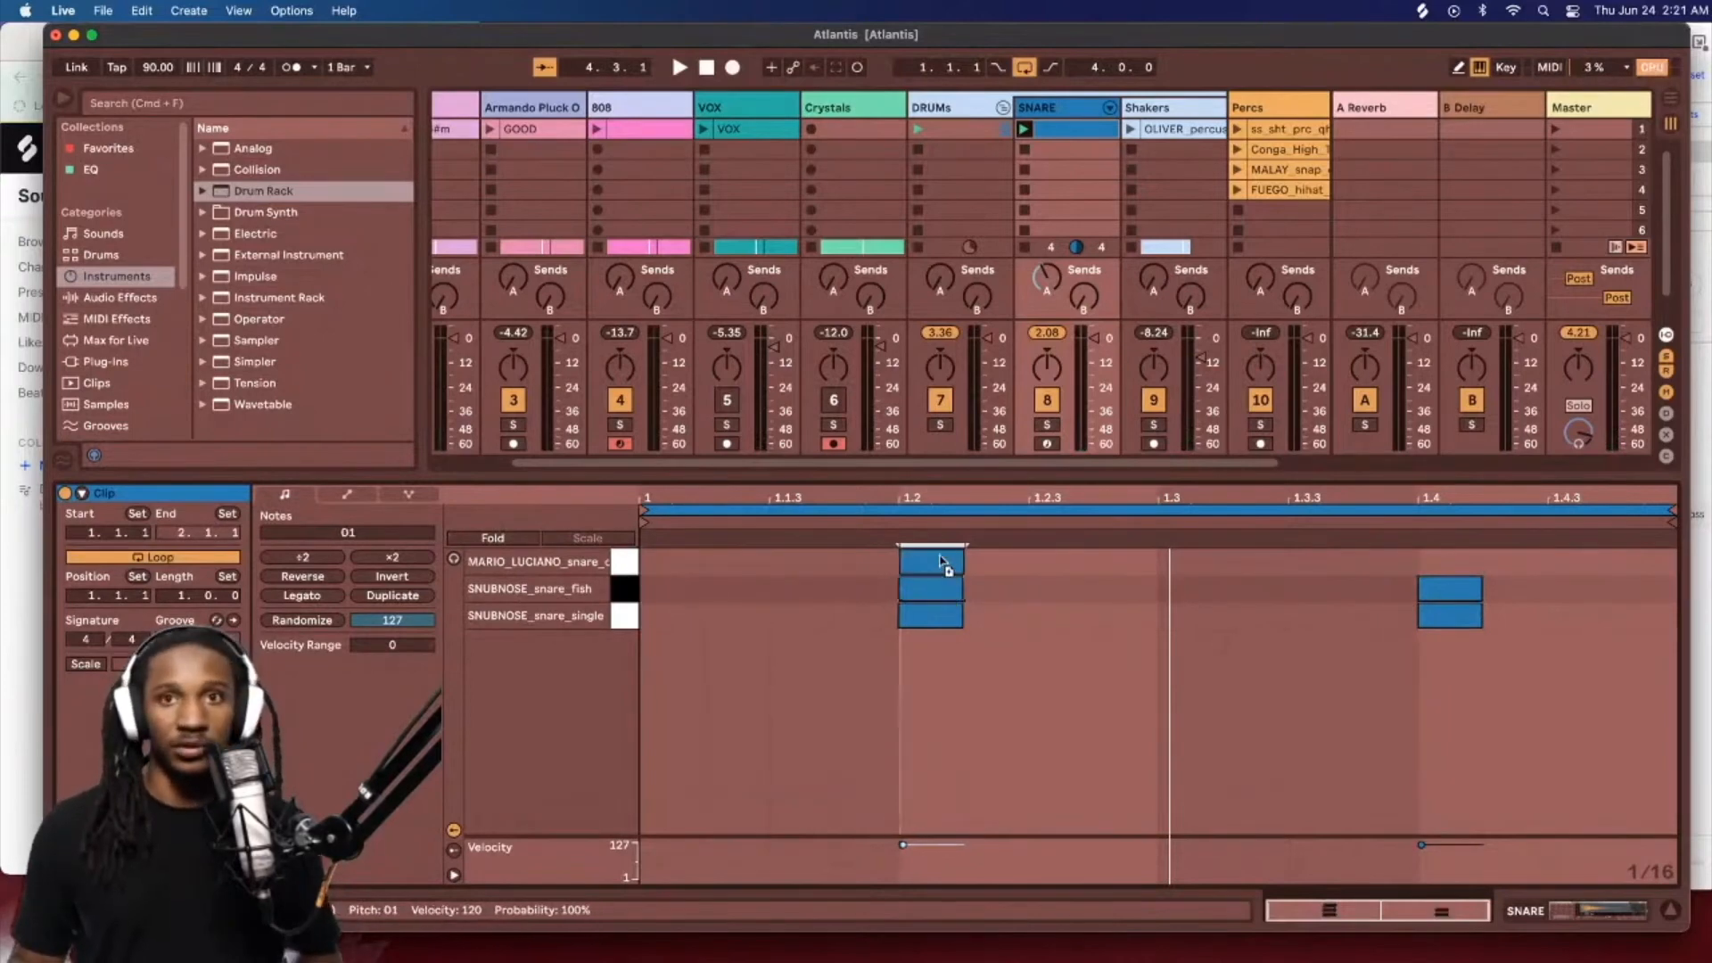
{"action": "left_click_drag", "start_coordinate": [1237, 559], "coordinate": [1471, 569]}
{"action": "key", "text": "space"}
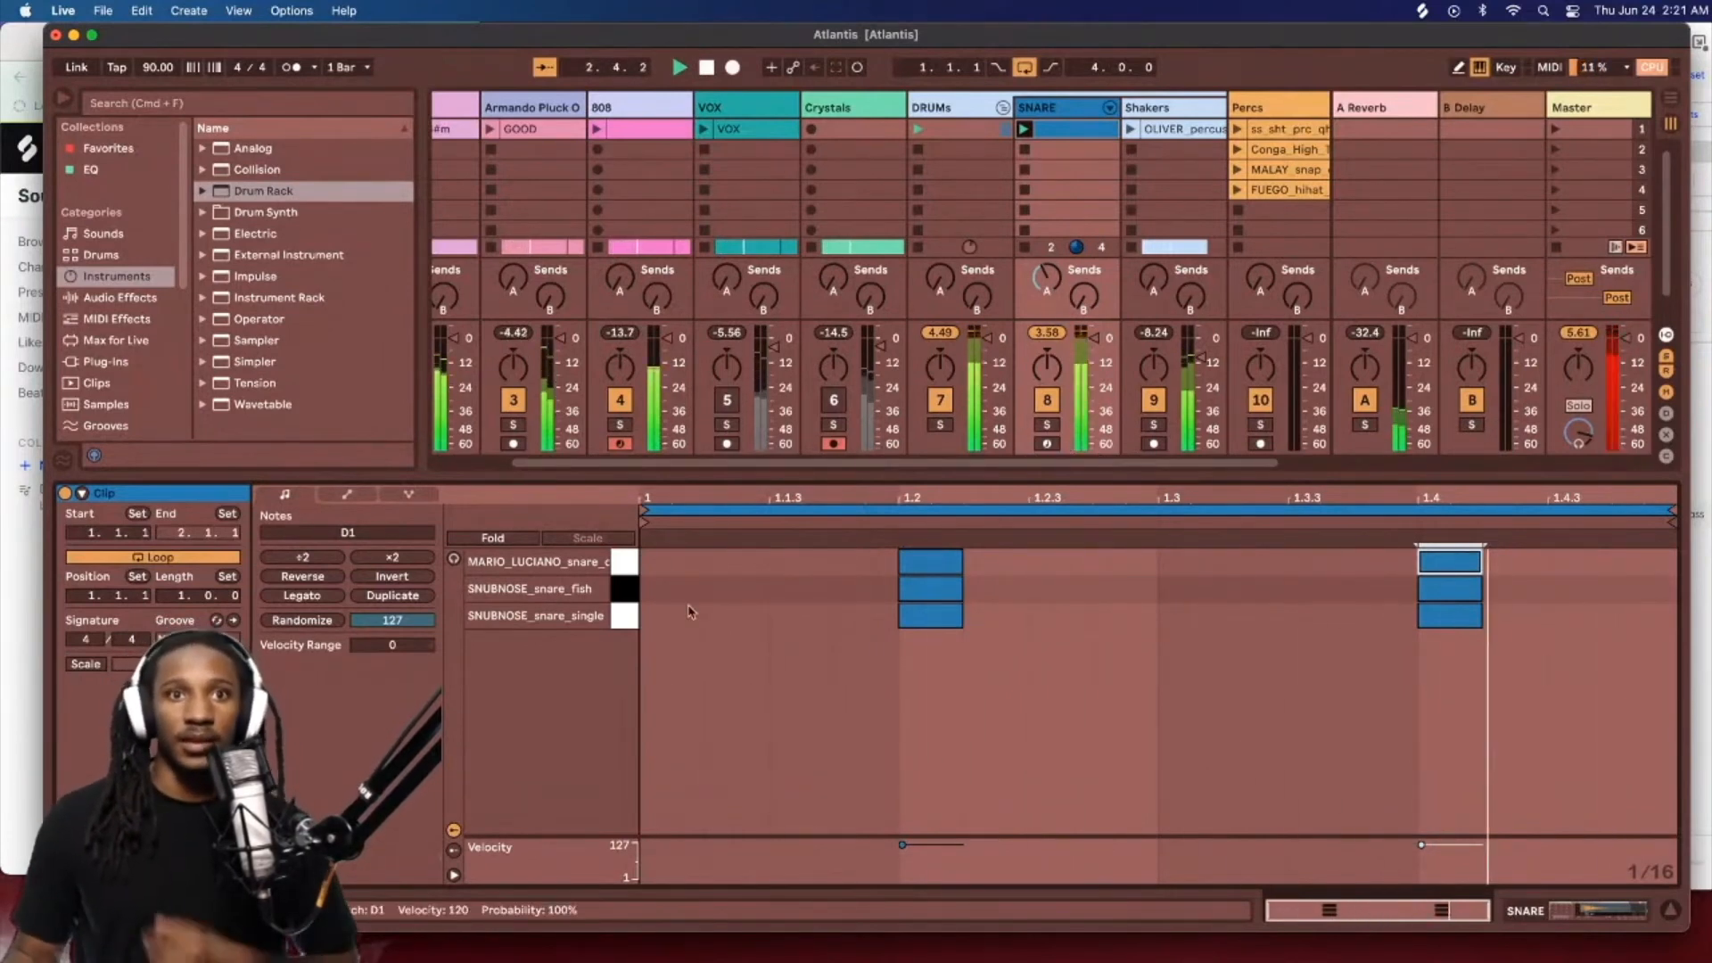
Step: Select all crack snare notes and show the SNARE track's Drum Rack with the crack sample
{"action": "left_click", "coordinate": [624, 563]}
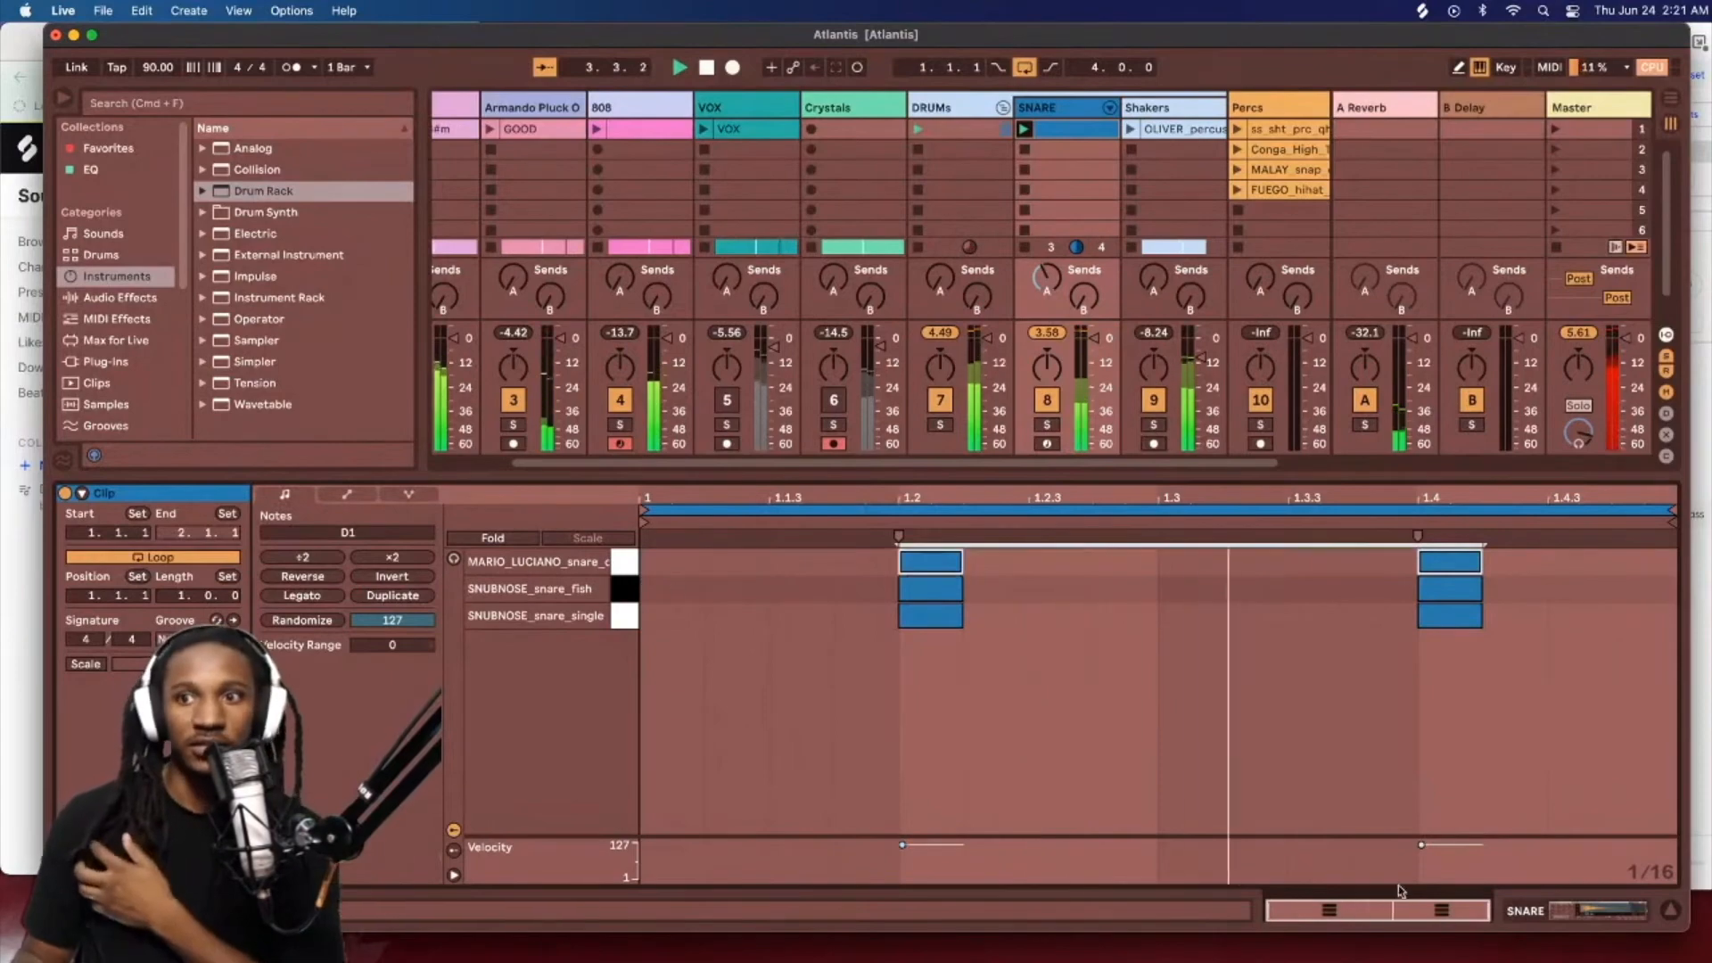
{"action": "left_click", "coordinate": [1616, 923]}
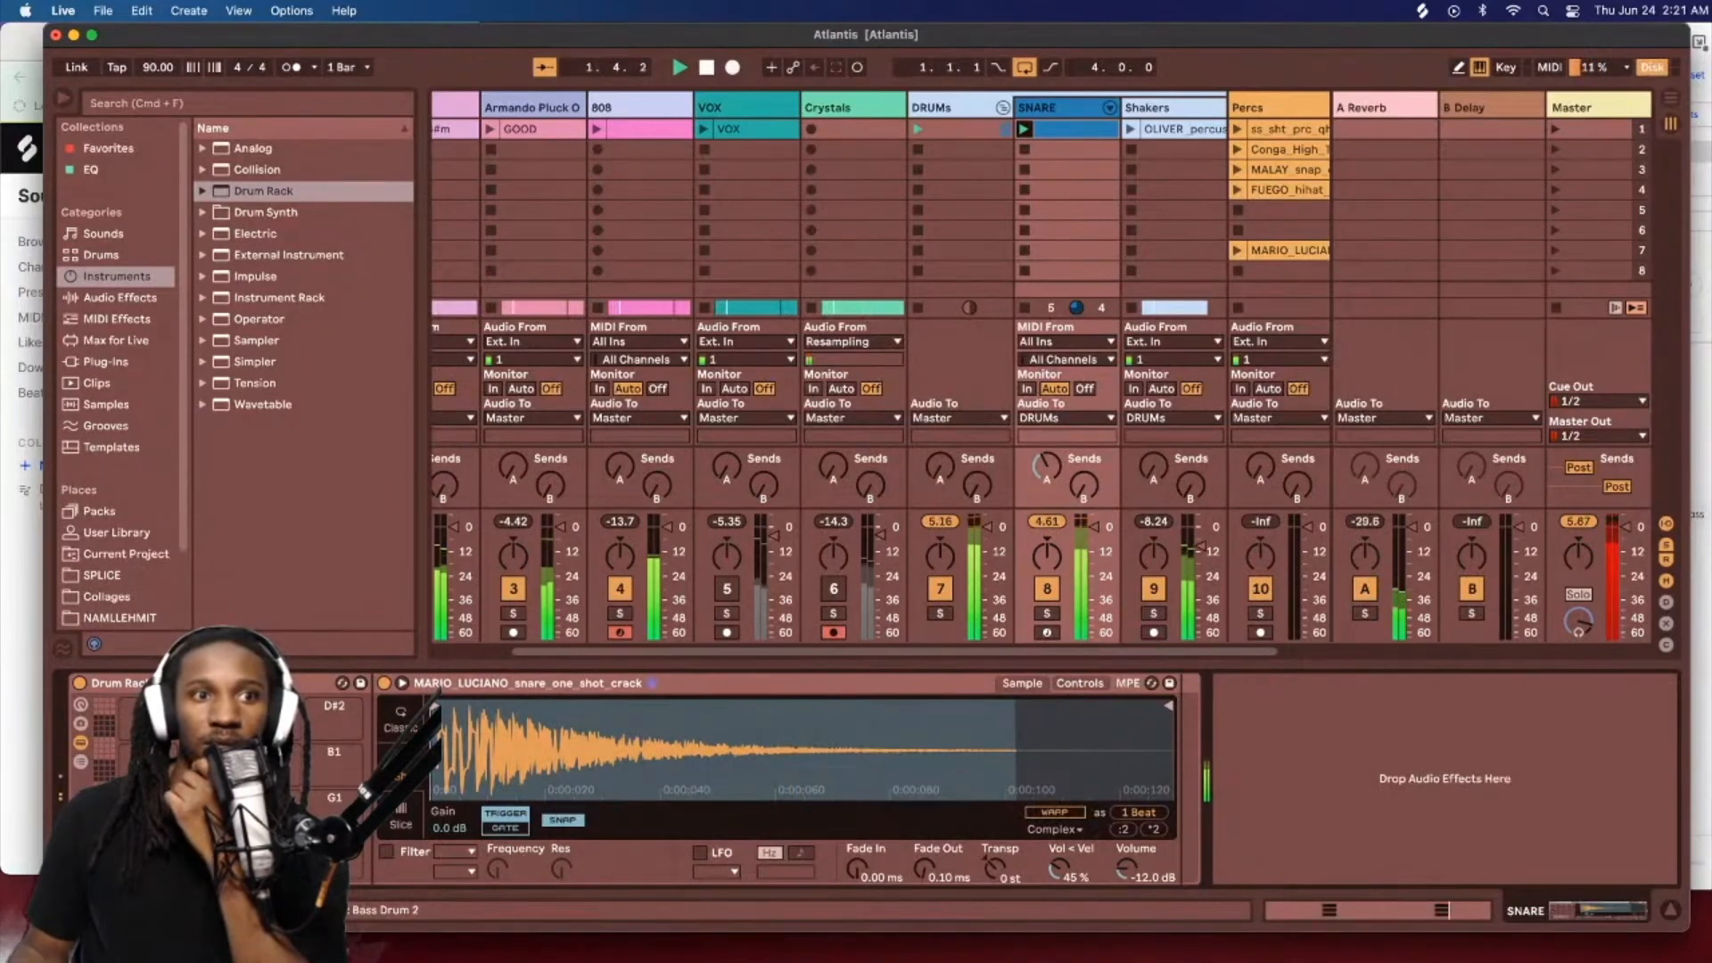
{"action": "left_click", "coordinate": [151, 843]}
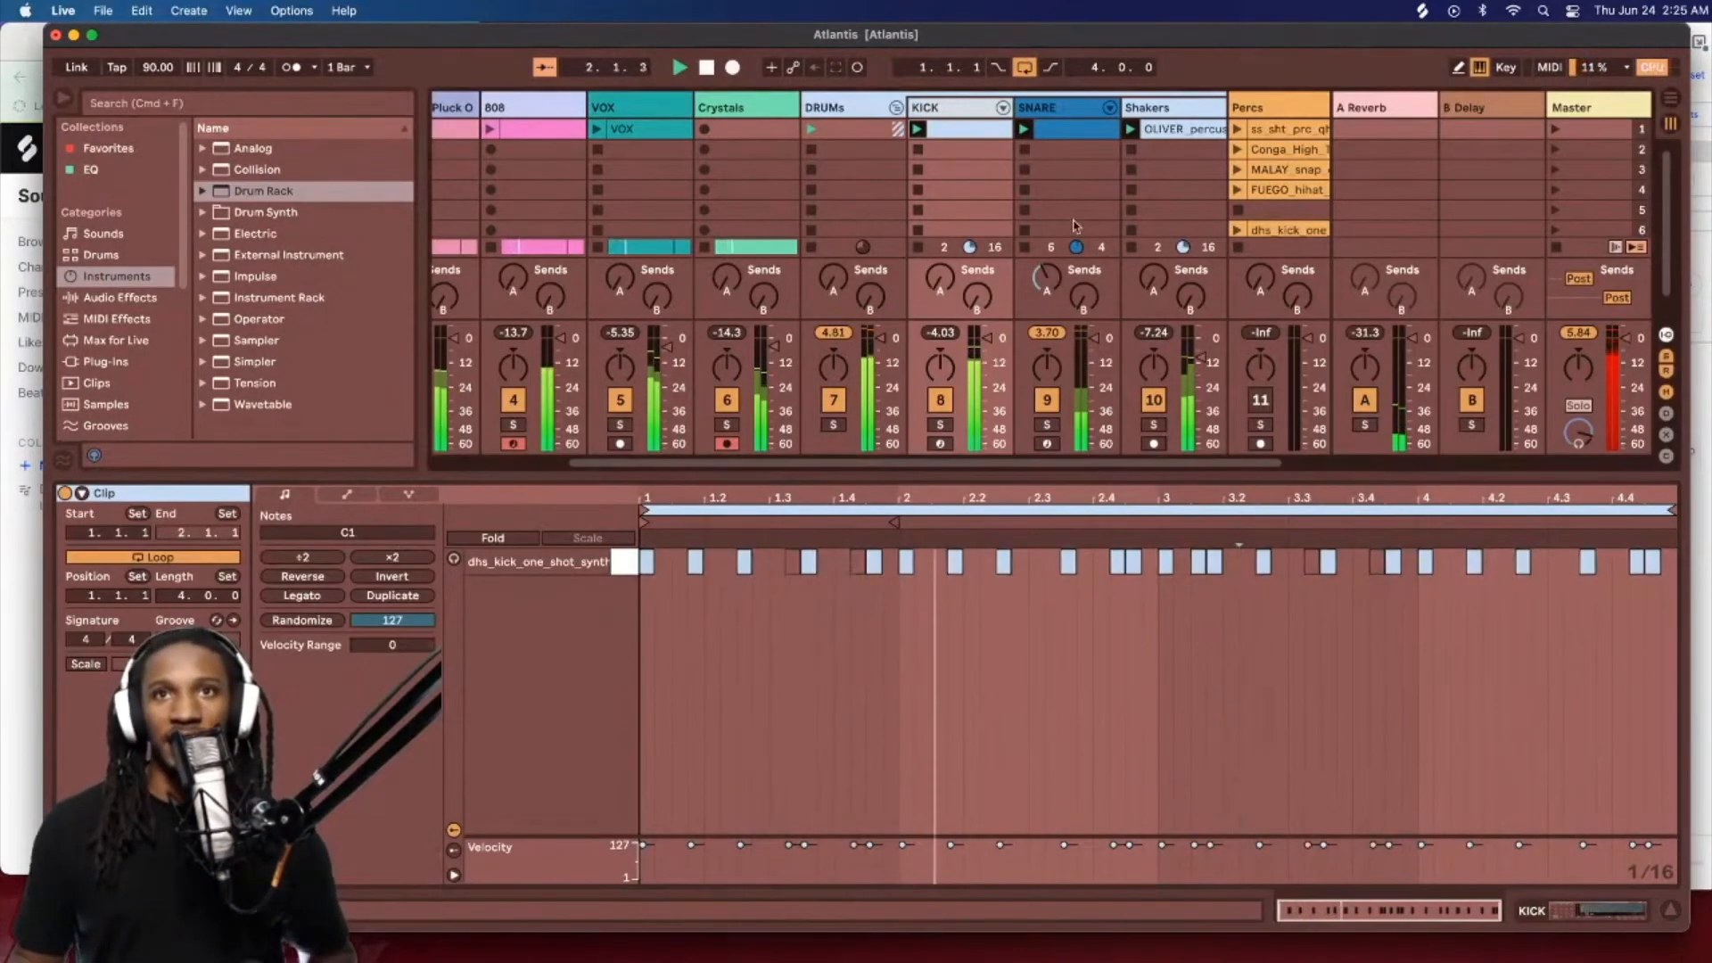
Step: Show the Keys G#m track's devices and sweep its Auto Filter frequency up to 5.47 kHz during playback
{"action": "scroll", "coordinate": [845, 281], "scroll_direction": "left", "scroll_amount": 5}
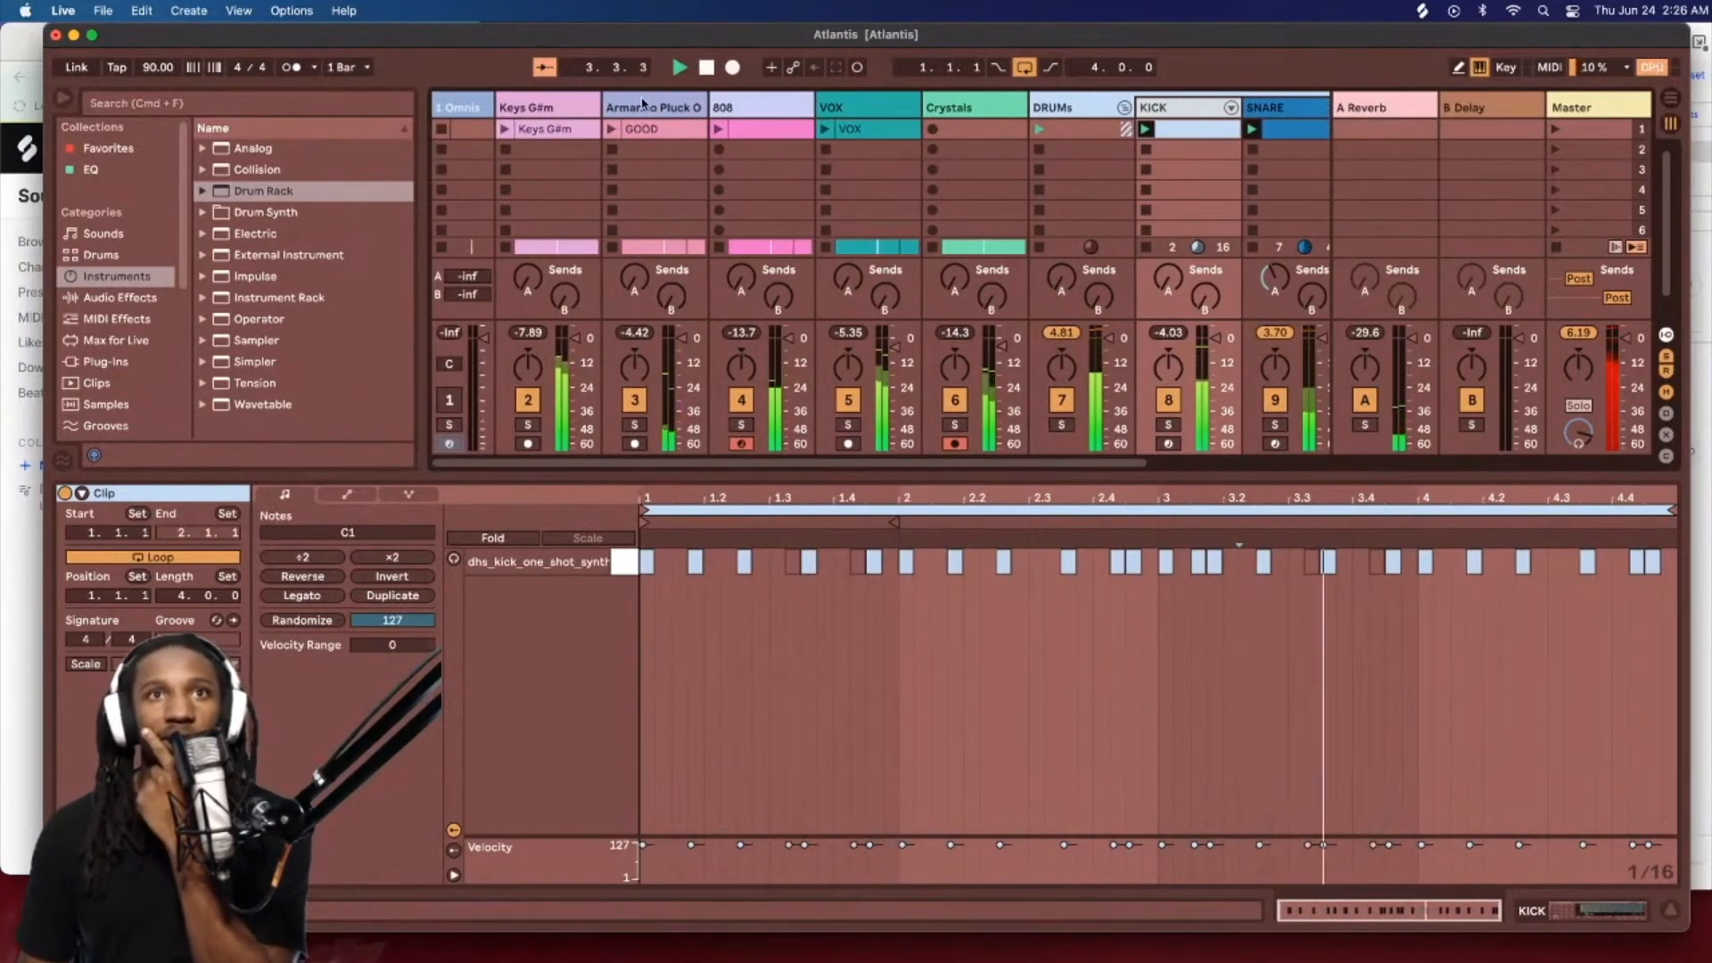
{"action": "left_click", "coordinate": [646, 107]}
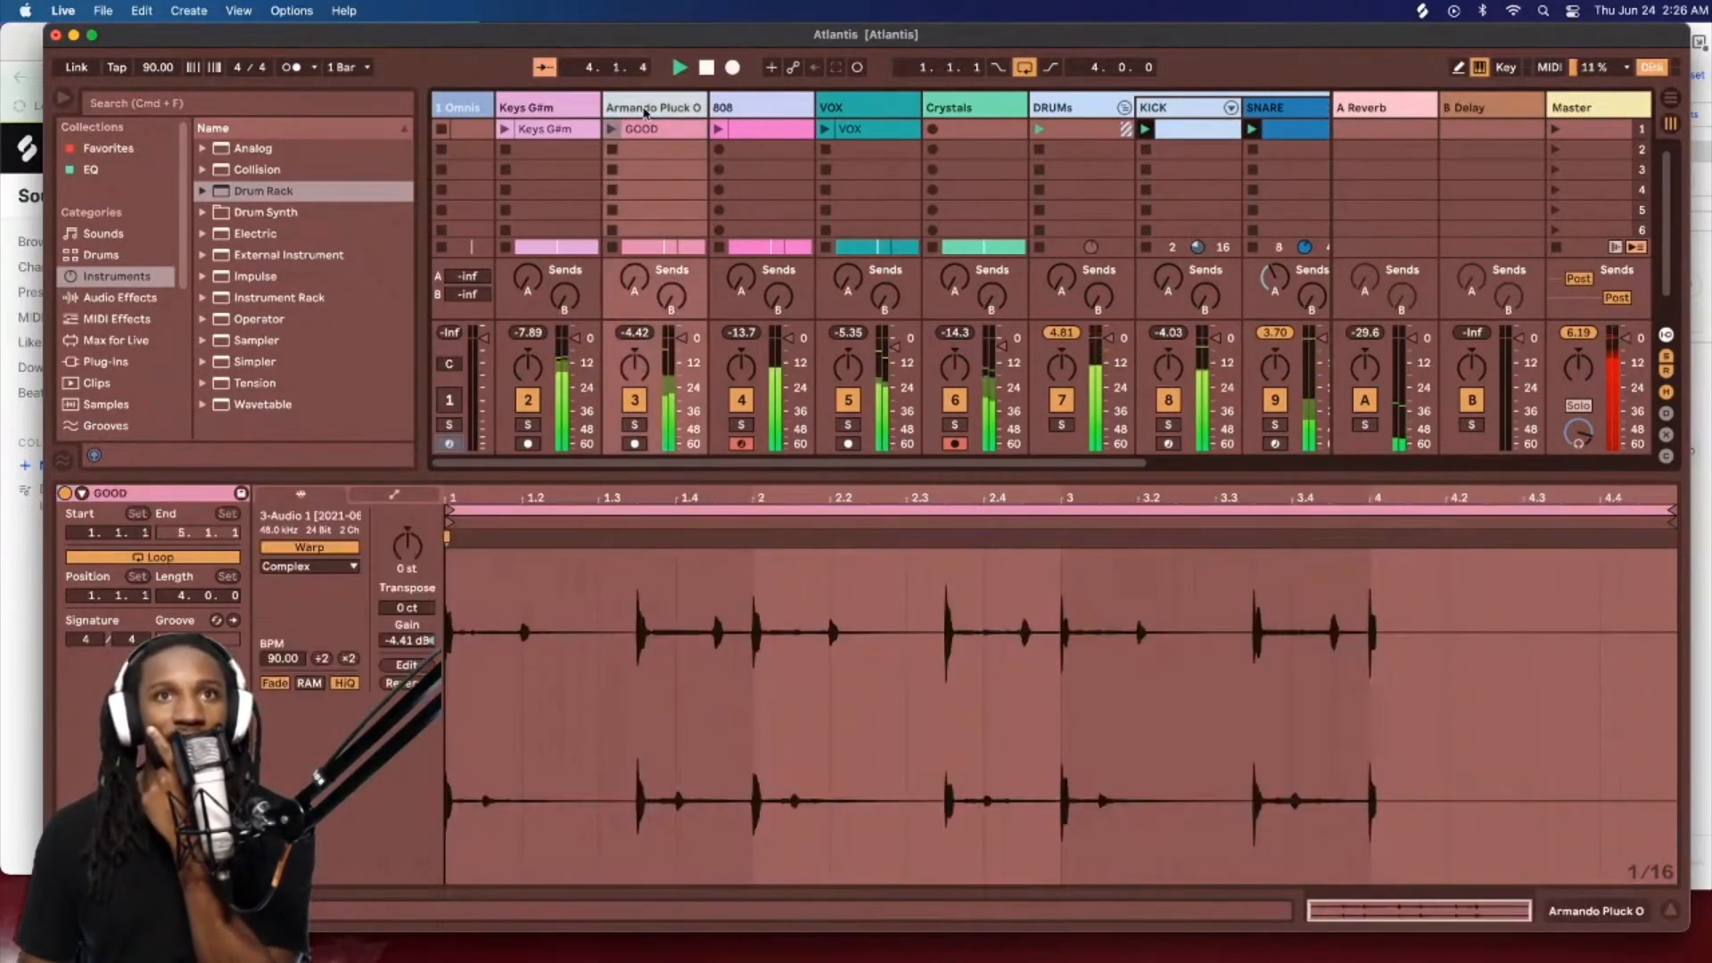
{"action": "left_click", "coordinate": [544, 106]}
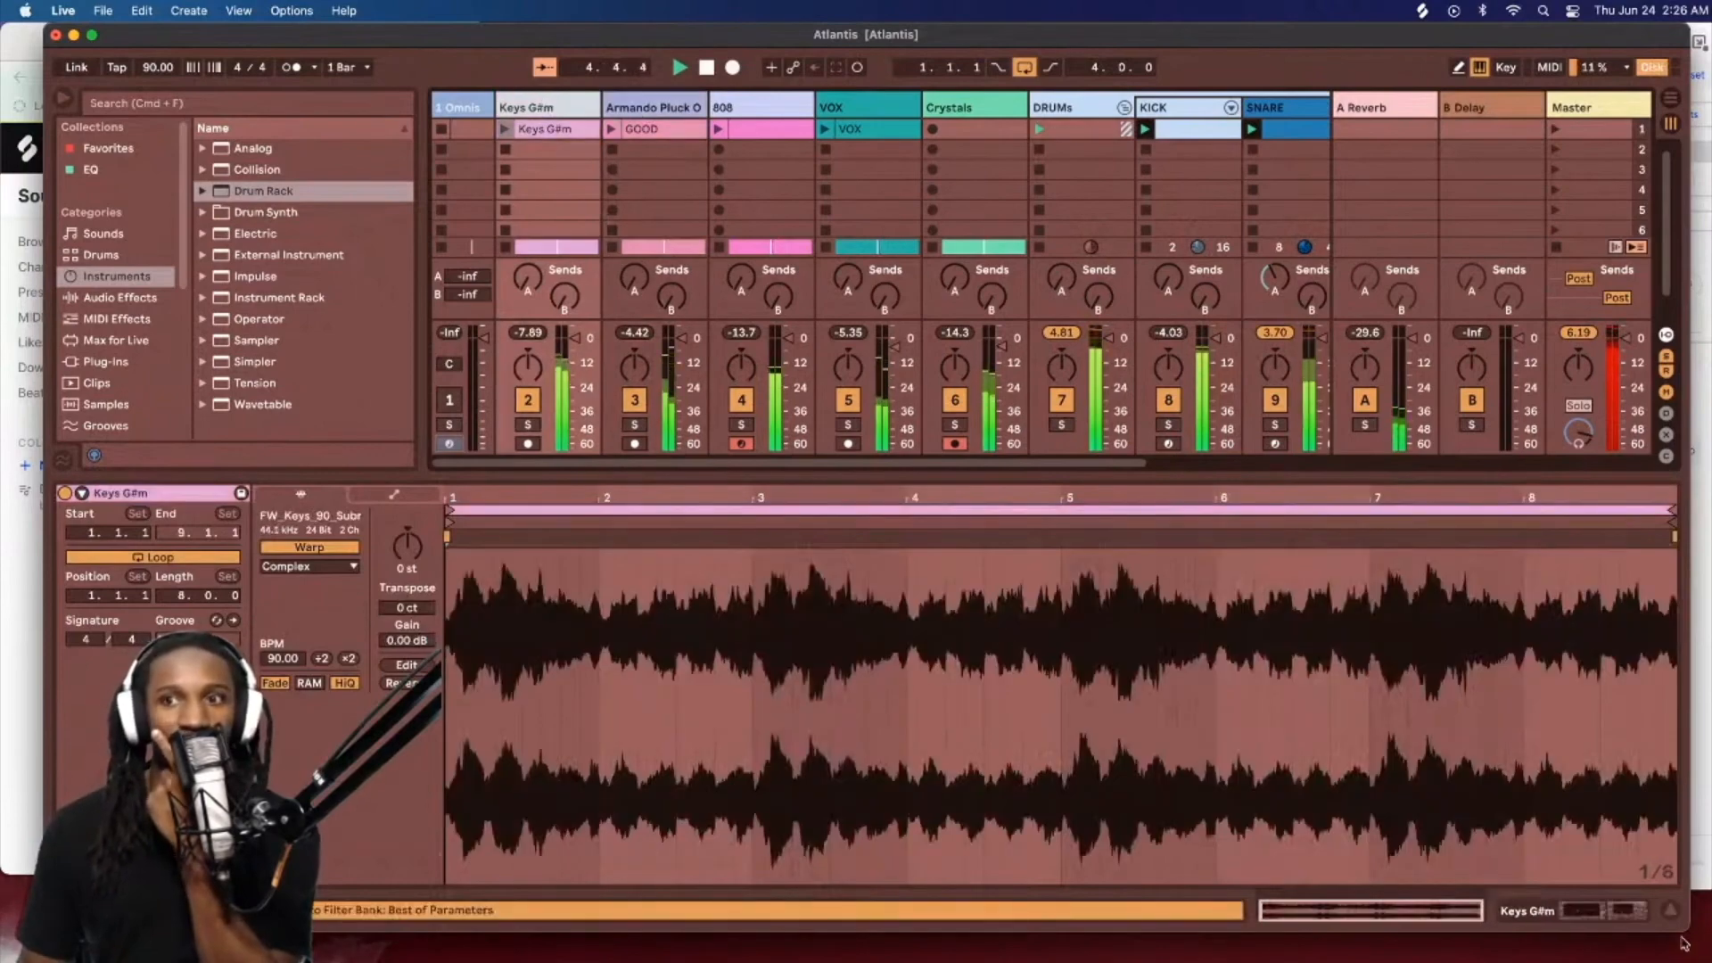
{"action": "left_click", "coordinate": [1582, 911]}
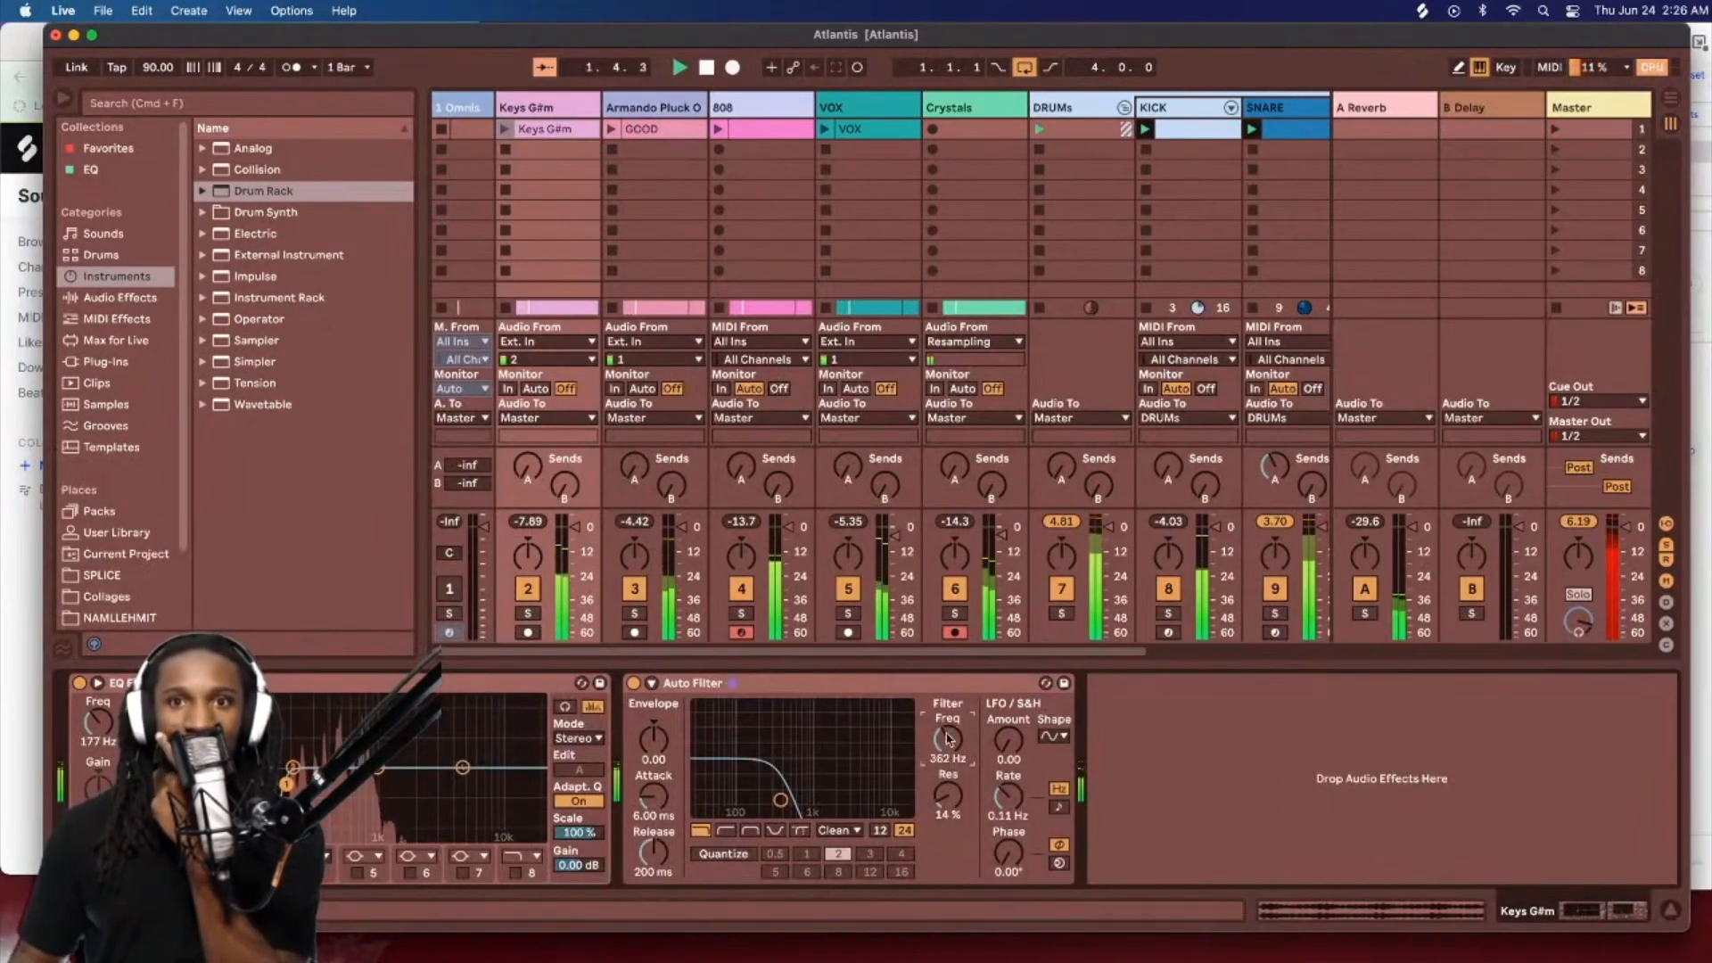
{"action": "left_click_drag", "start_coordinate": [947, 739], "coordinate": [949, 738]}
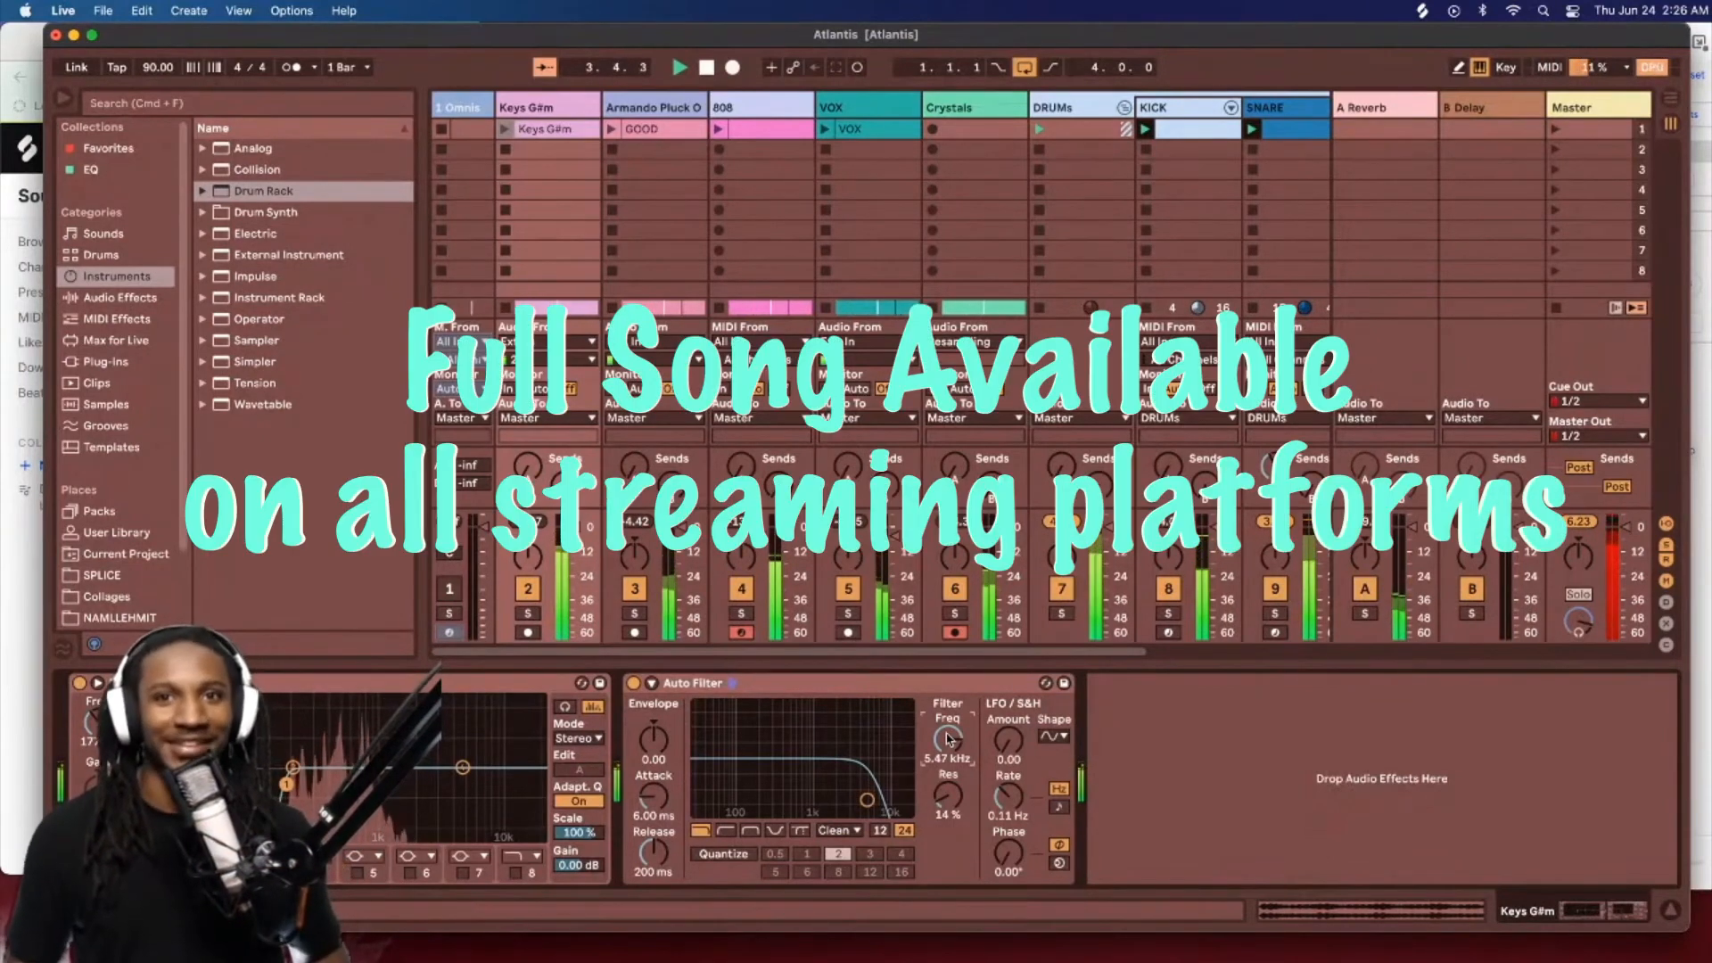
{"action": "left_click_drag", "start_coordinate": [949, 739], "coordinate": [949, 743]}
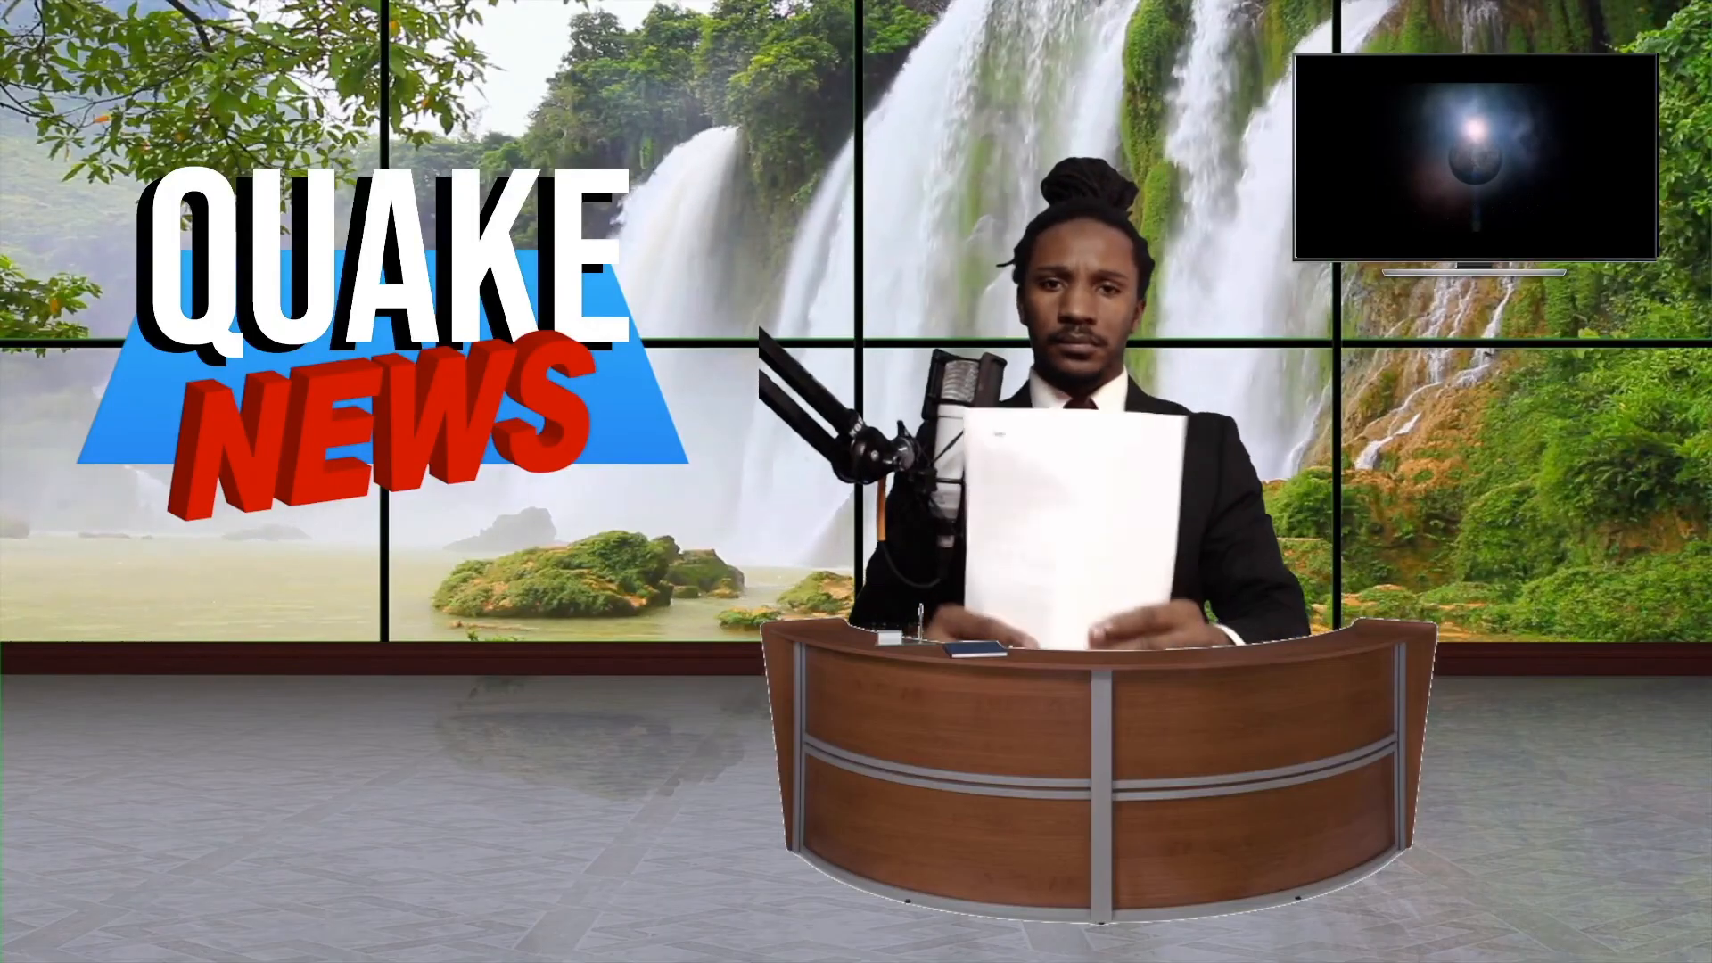